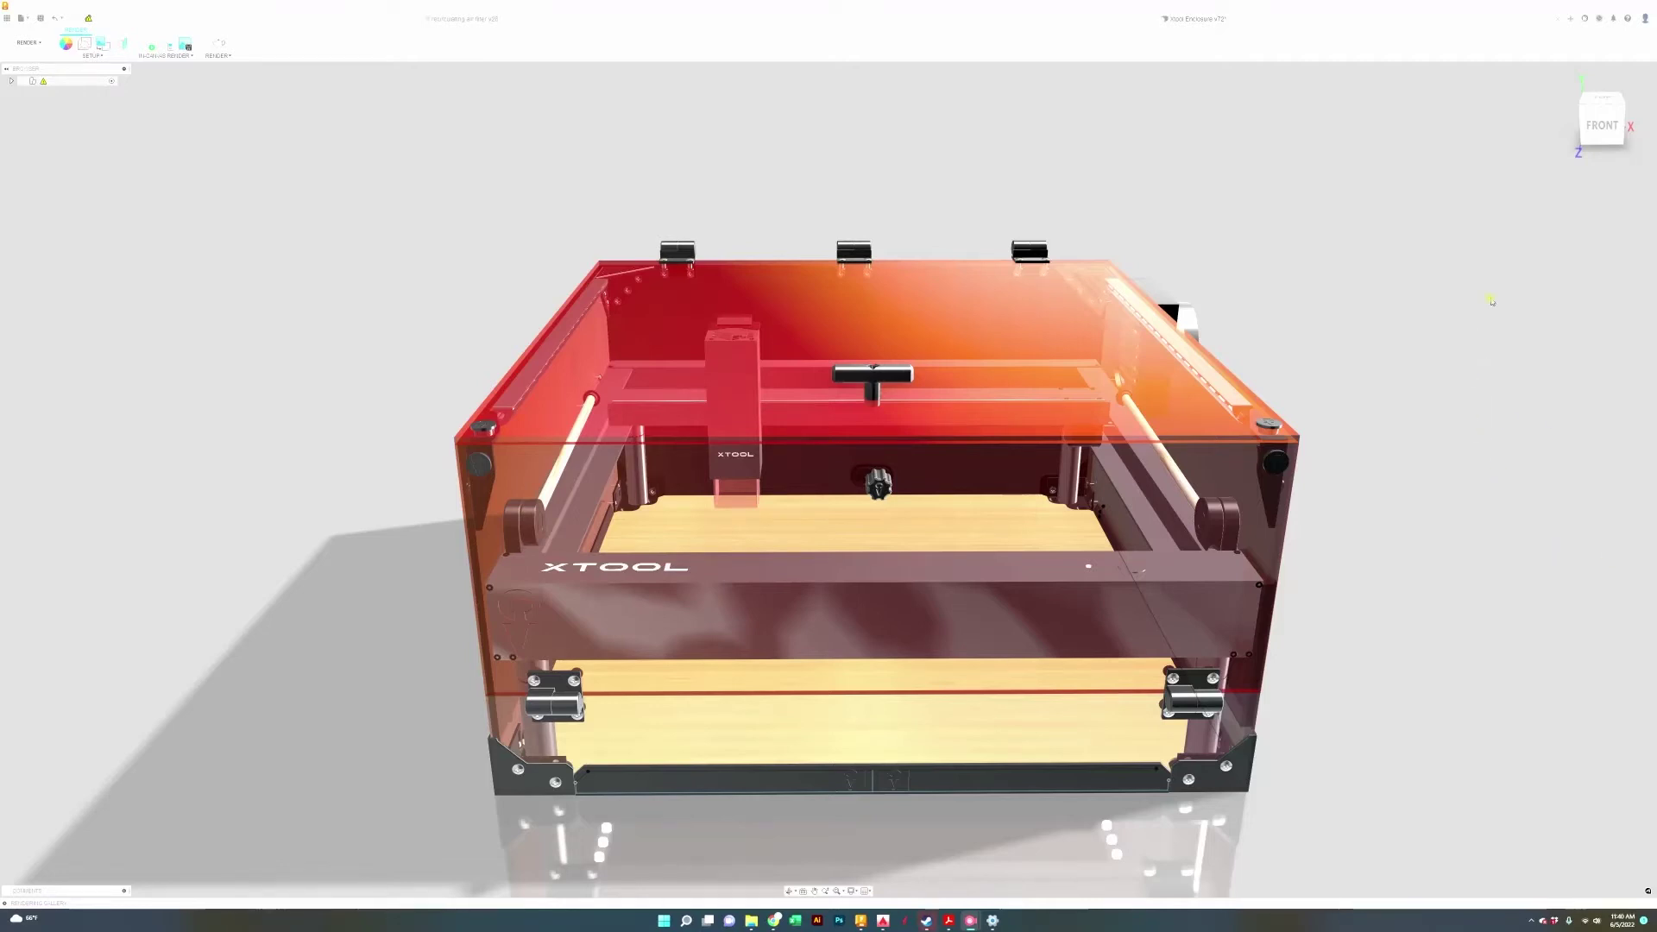
Inspect the laser enclosure from the front, along the right side's lower edge and corner brackets, and around to the left side
left_click_drag(1596, 130, 1495, 107)
scroll(1270, 632, "up", 5)
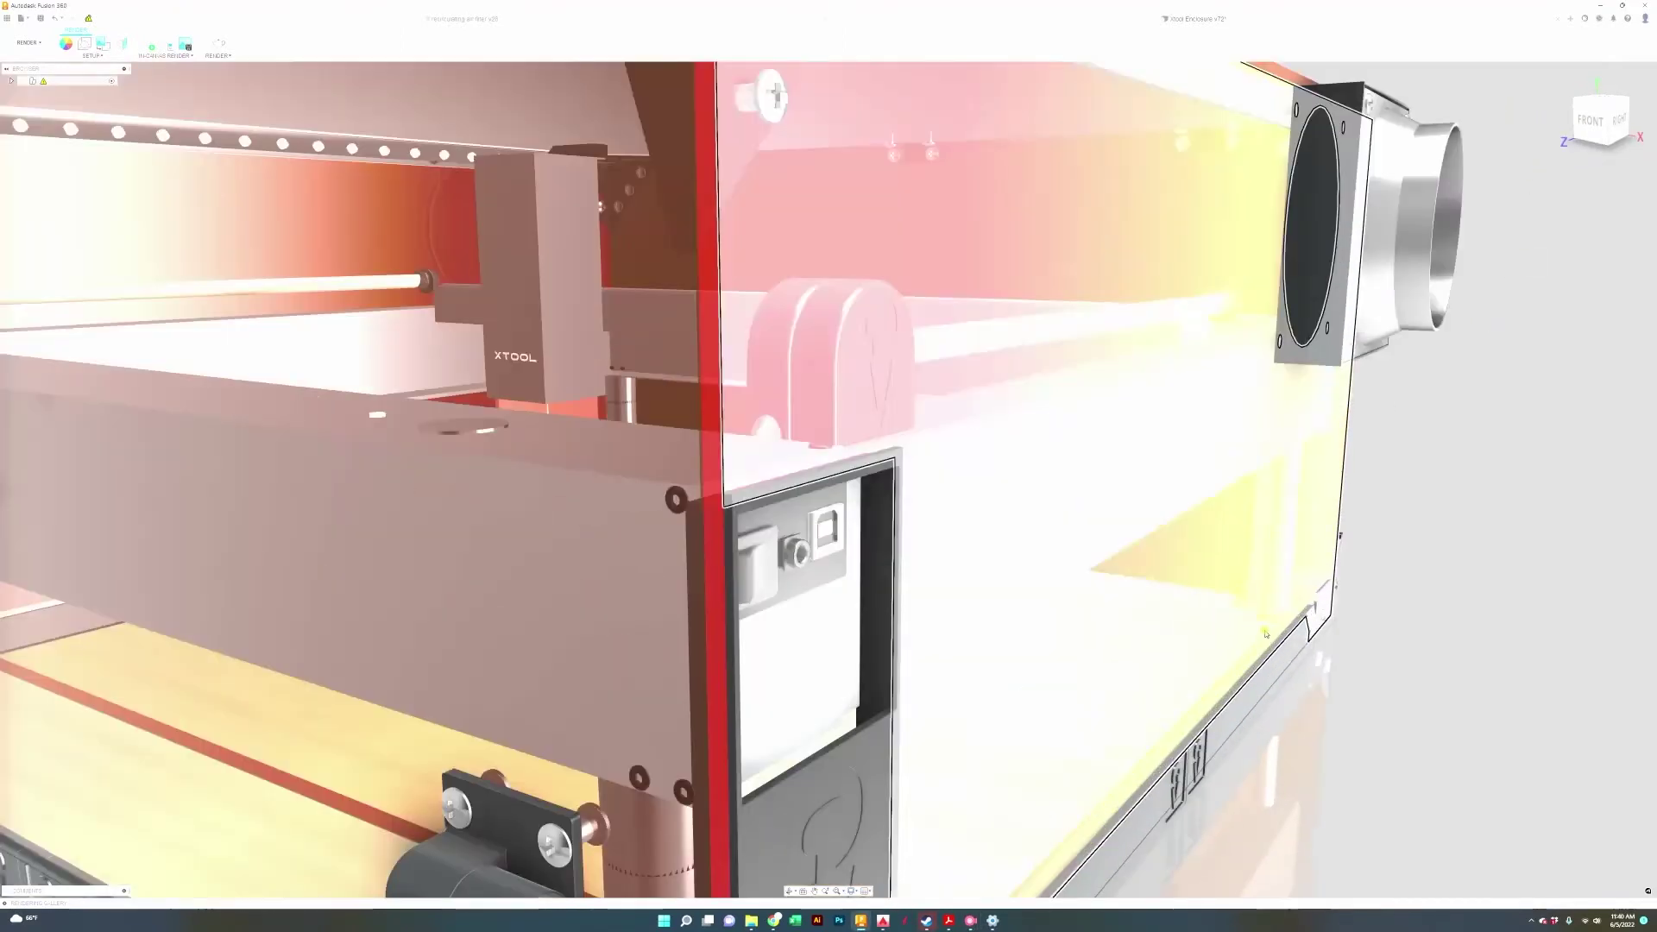
scroll(1270, 633, "up", 8)
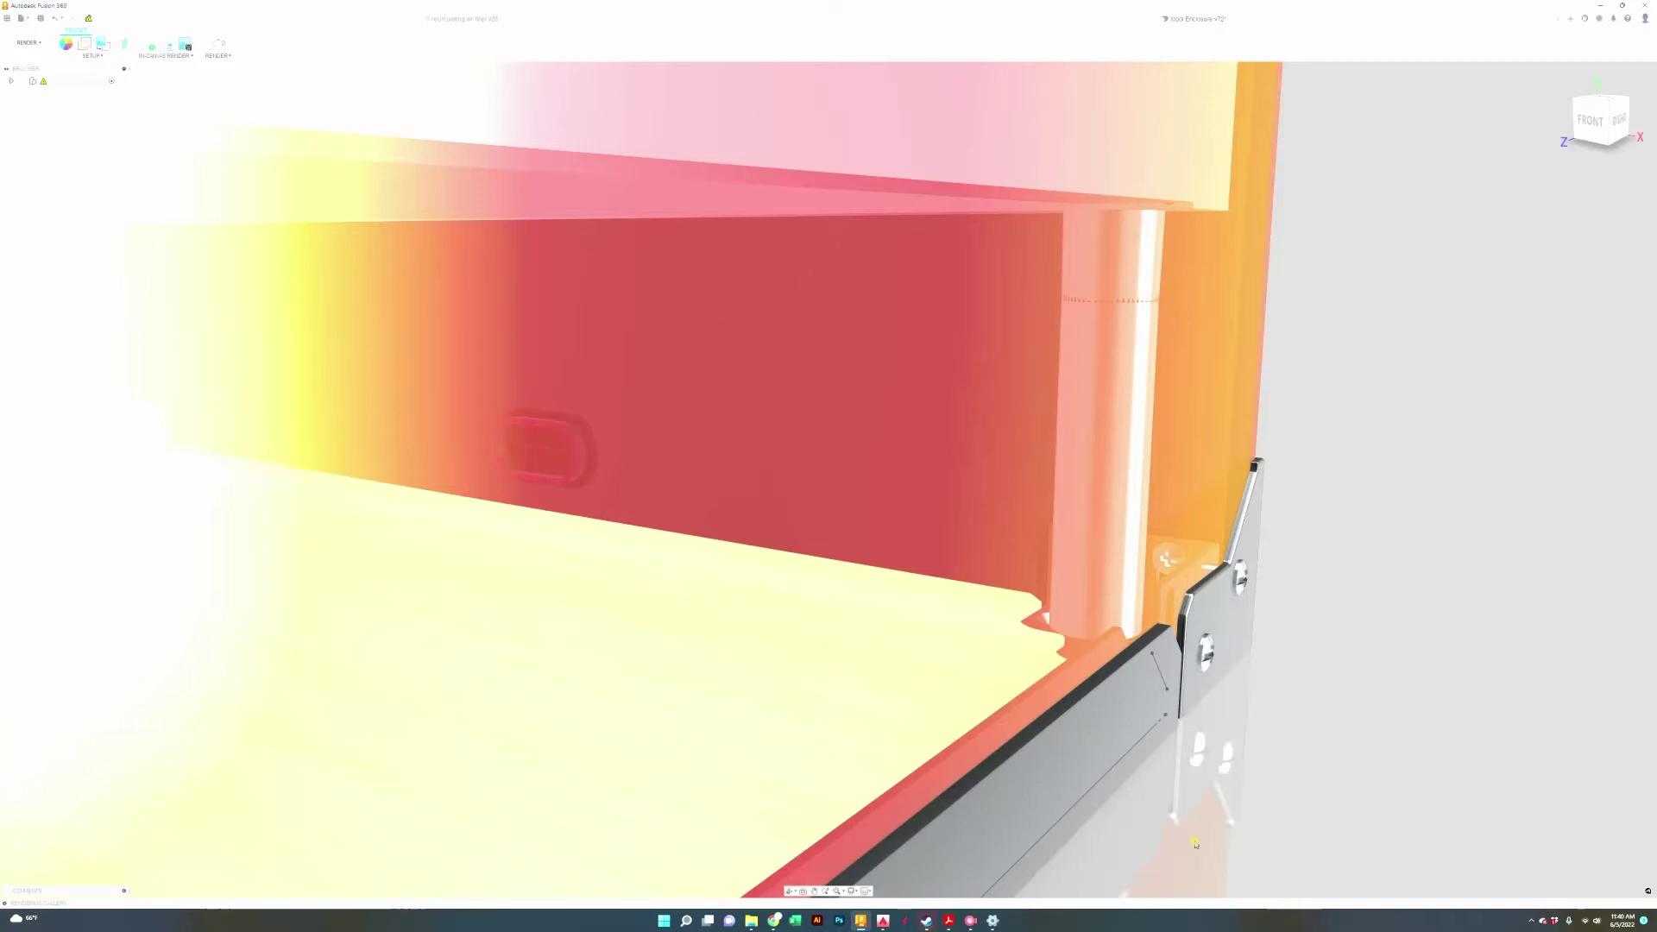
scroll(1195, 844, "down", 10)
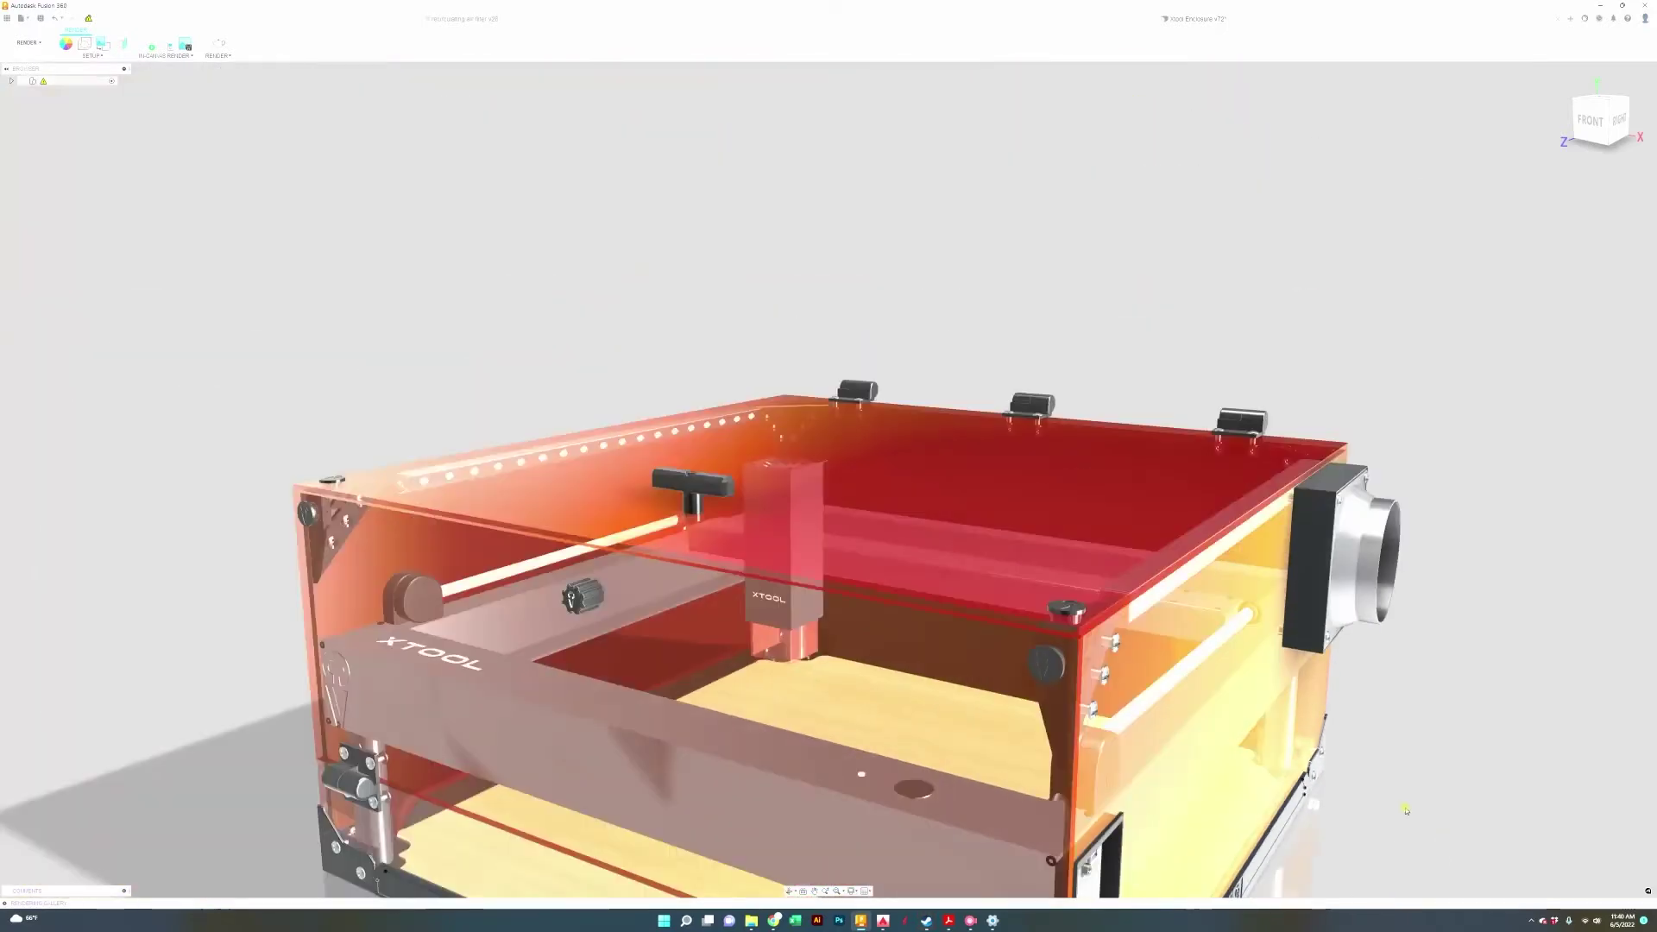
left_click_drag(1411, 808, 1505, 611)
mouse_move(1587, 119)
left_mouse_down()
mouse_move(1632, 115)
mouse_move(1509, 103)
mouse_move(1653, 99)
mouse_move(53, 98)
mouse_move(208, 104)
left_mouse_up()
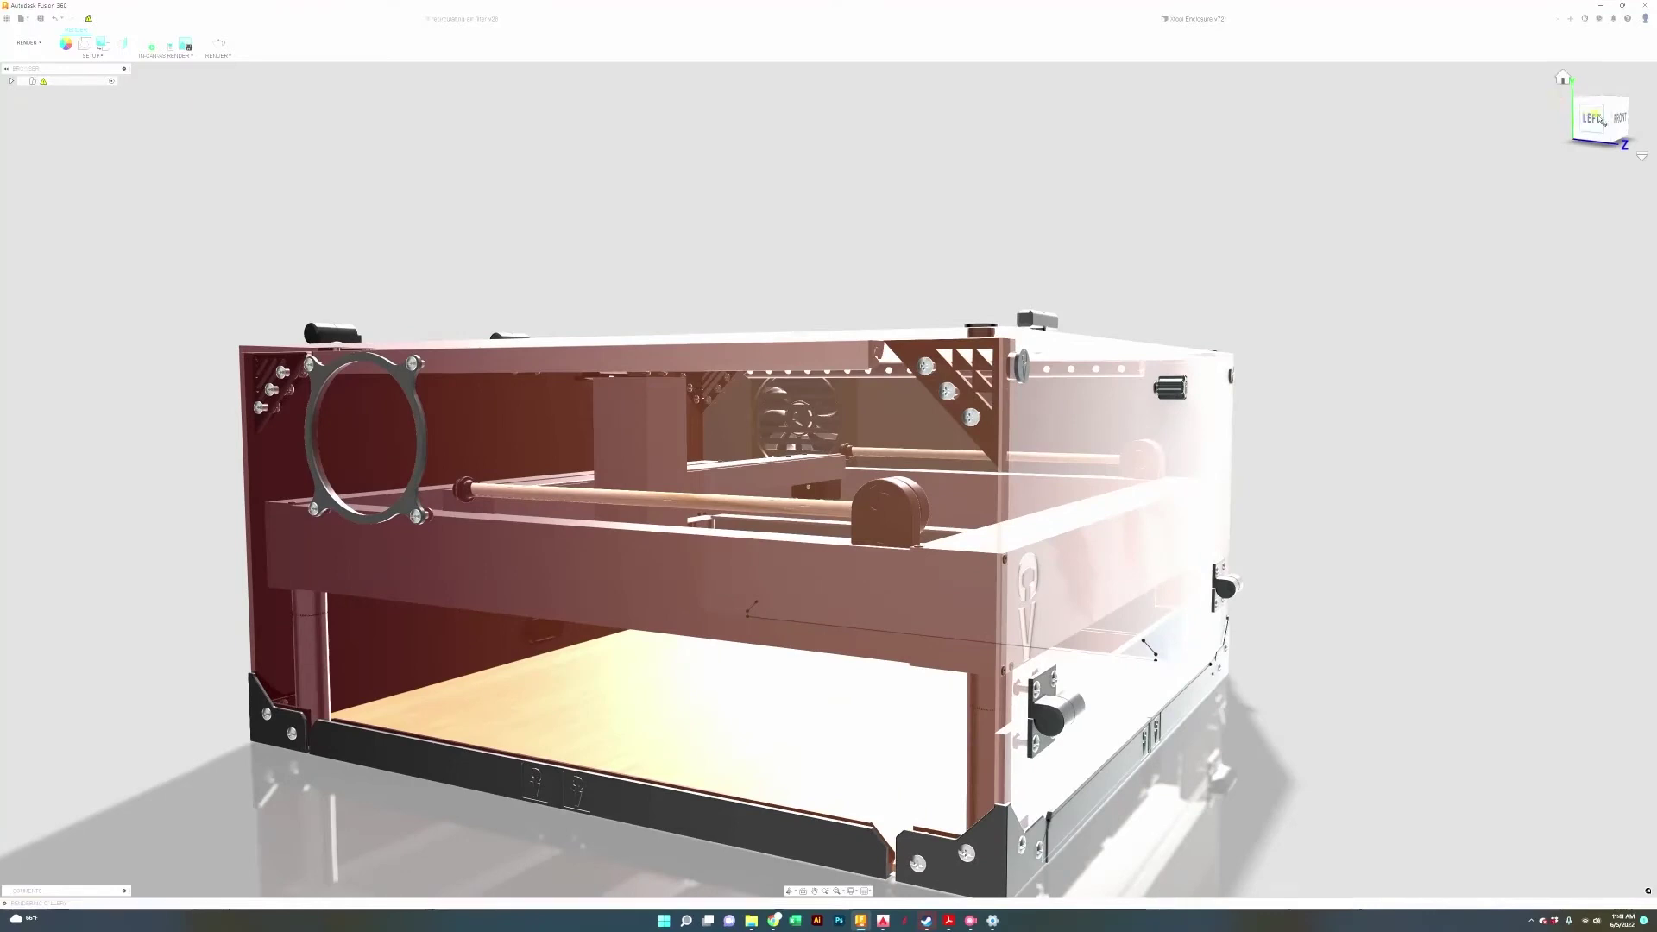
mouse_move(1553, 98)
left_mouse_down()
mouse_move(1500, 121)
mouse_move(1417, 116)
left_mouse_up()
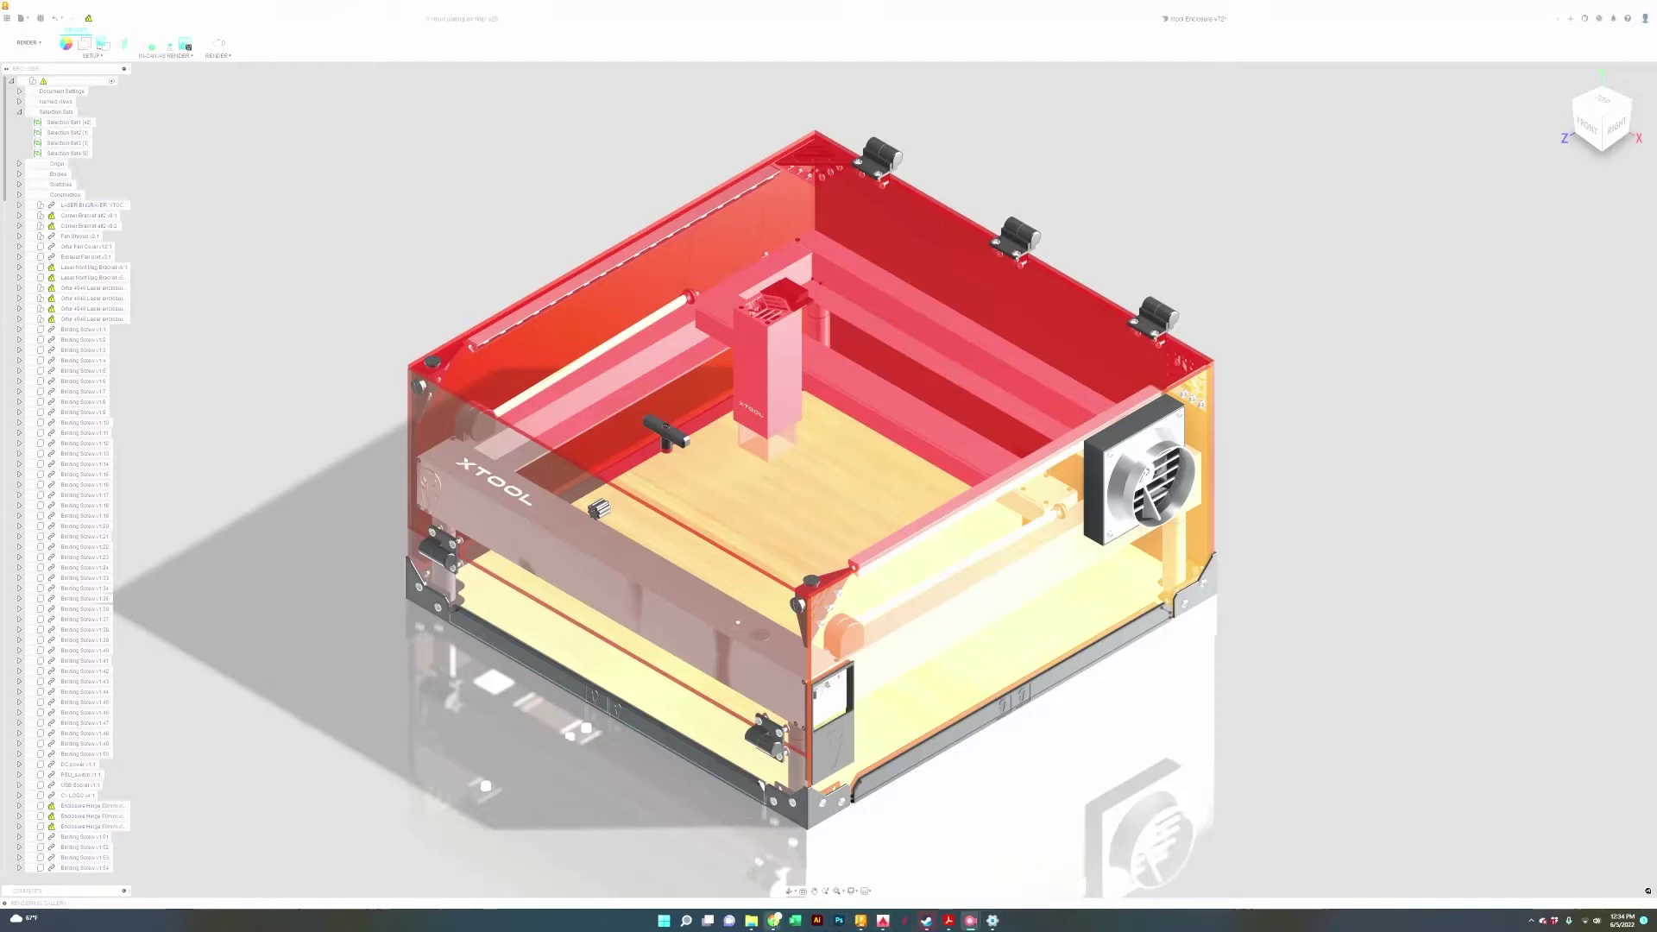
View the enclosure's left side and top lid from a raised angle
mouse_move(774, 920)
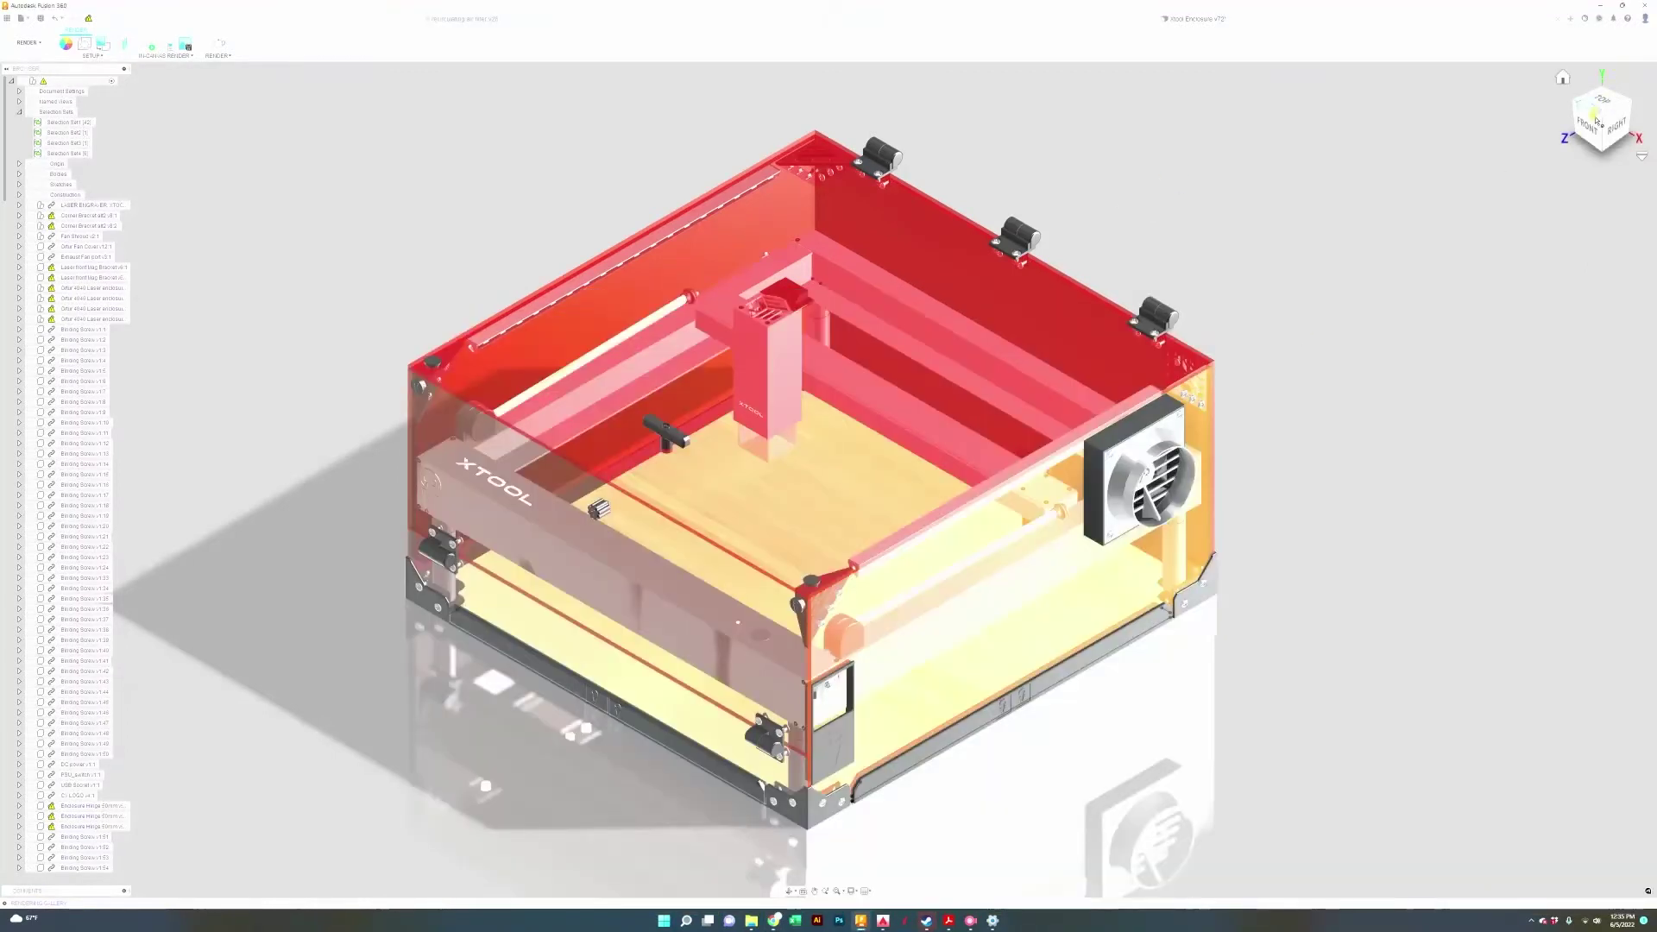
mouse_move(1601, 116)
left_mouse_down()
mouse_move(1652, 95)
mouse_move(61, 65)
mouse_move(131, 107)
left_mouse_up()
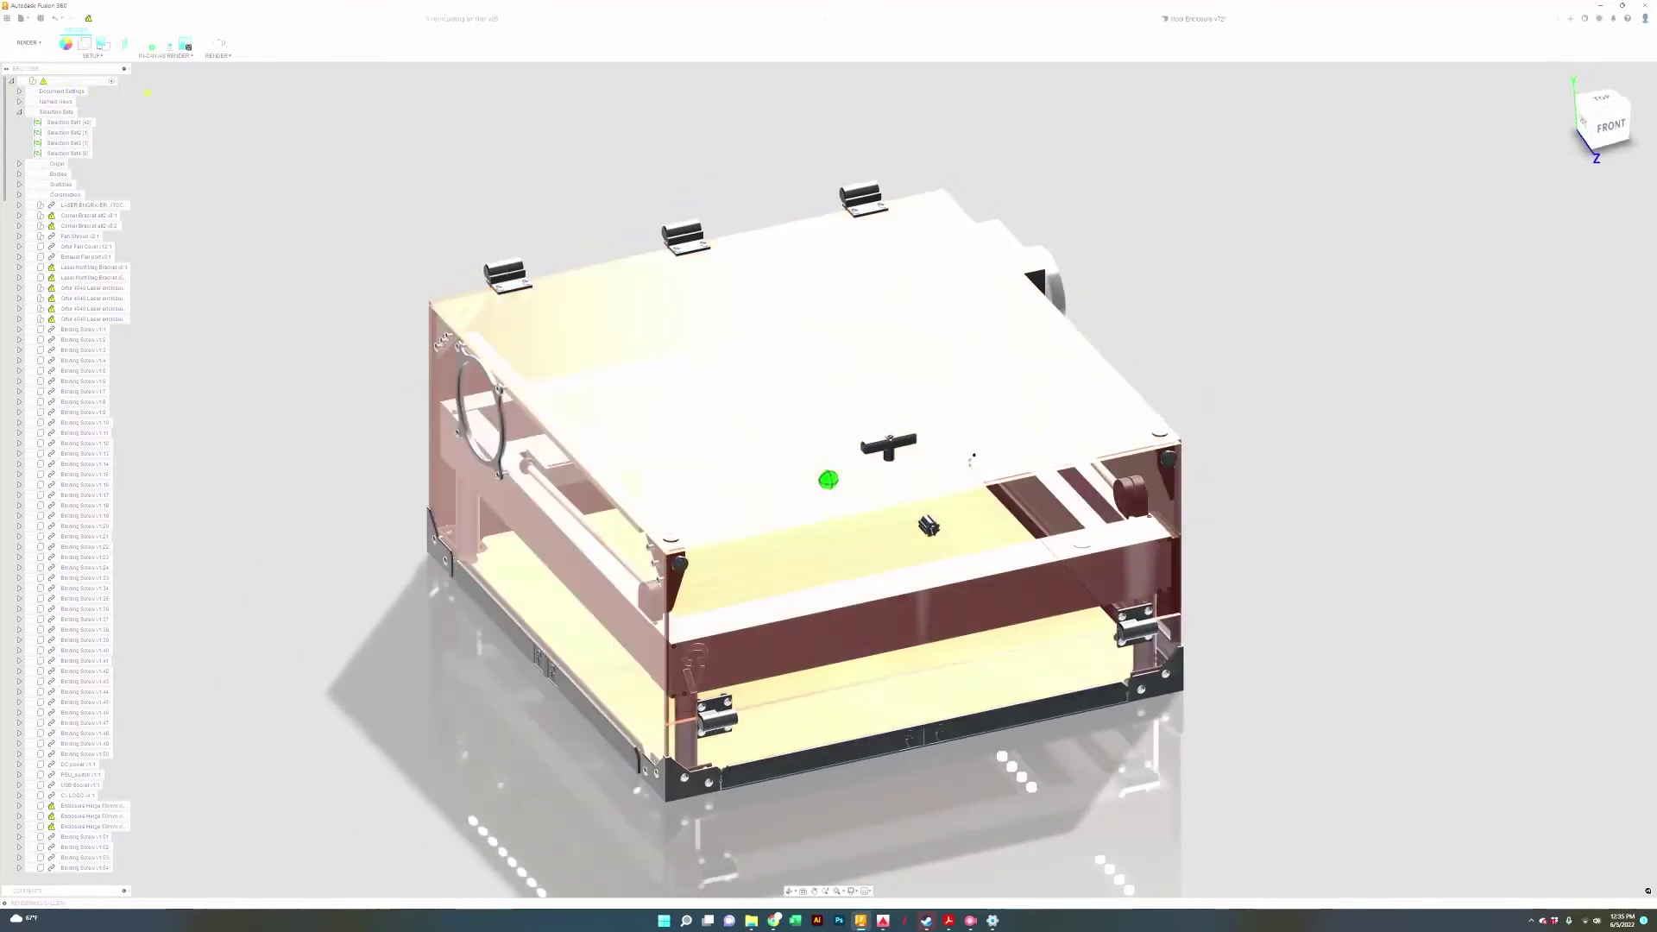
mouse_move(149, 91)
left_mouse_down()
mouse_move(6, 72)
mouse_move(1626, 74)
mouse_move(1566, 105)
left_mouse_up()
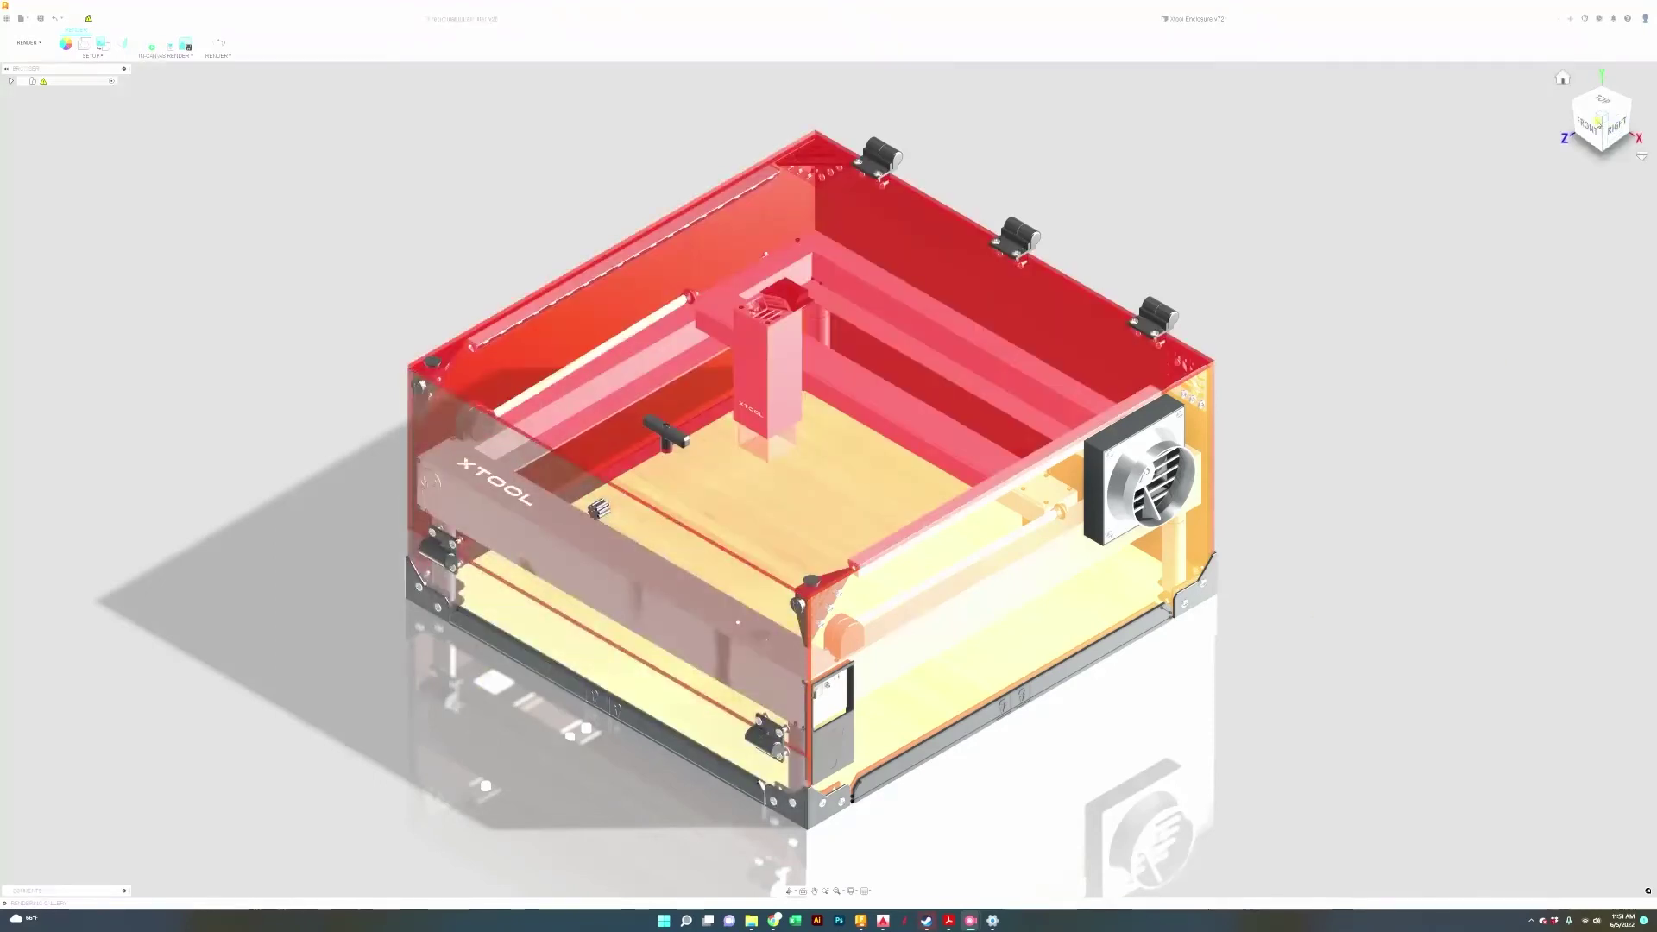
Examine the enclosure's front panel, hinged lid and lid handle from the front and from above
left_click_drag(1599, 120, 1597, 113)
left_click(1598, 114)
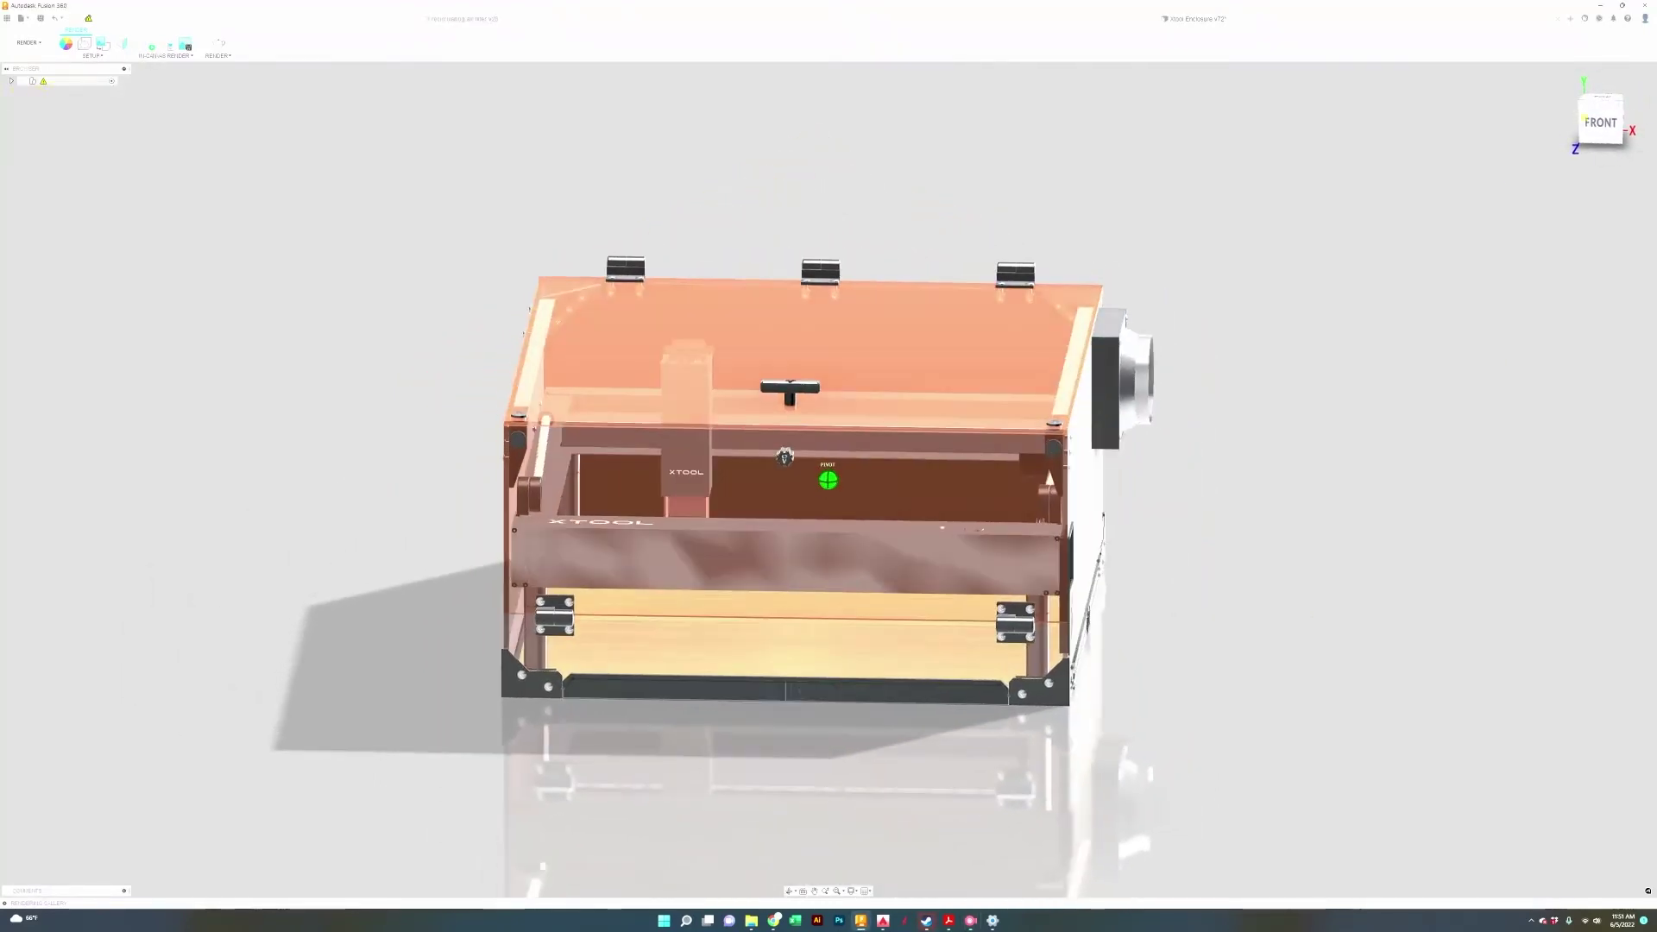
scroll(966, 471, "up", 3)
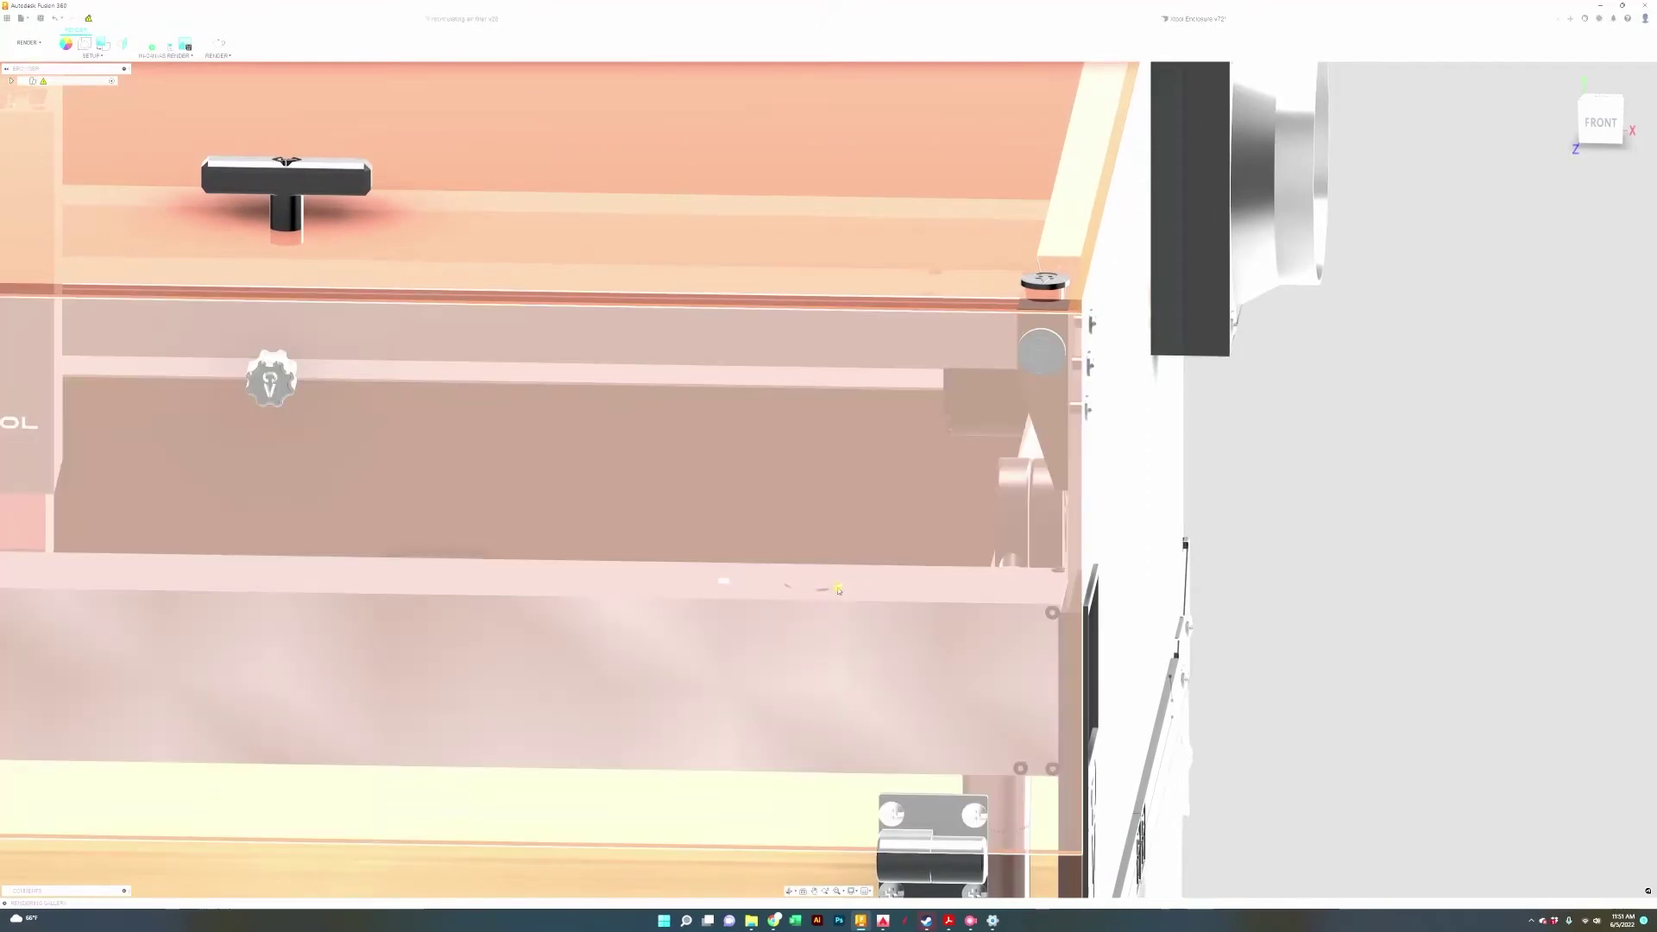
scroll(1195, 626, "down", 3)
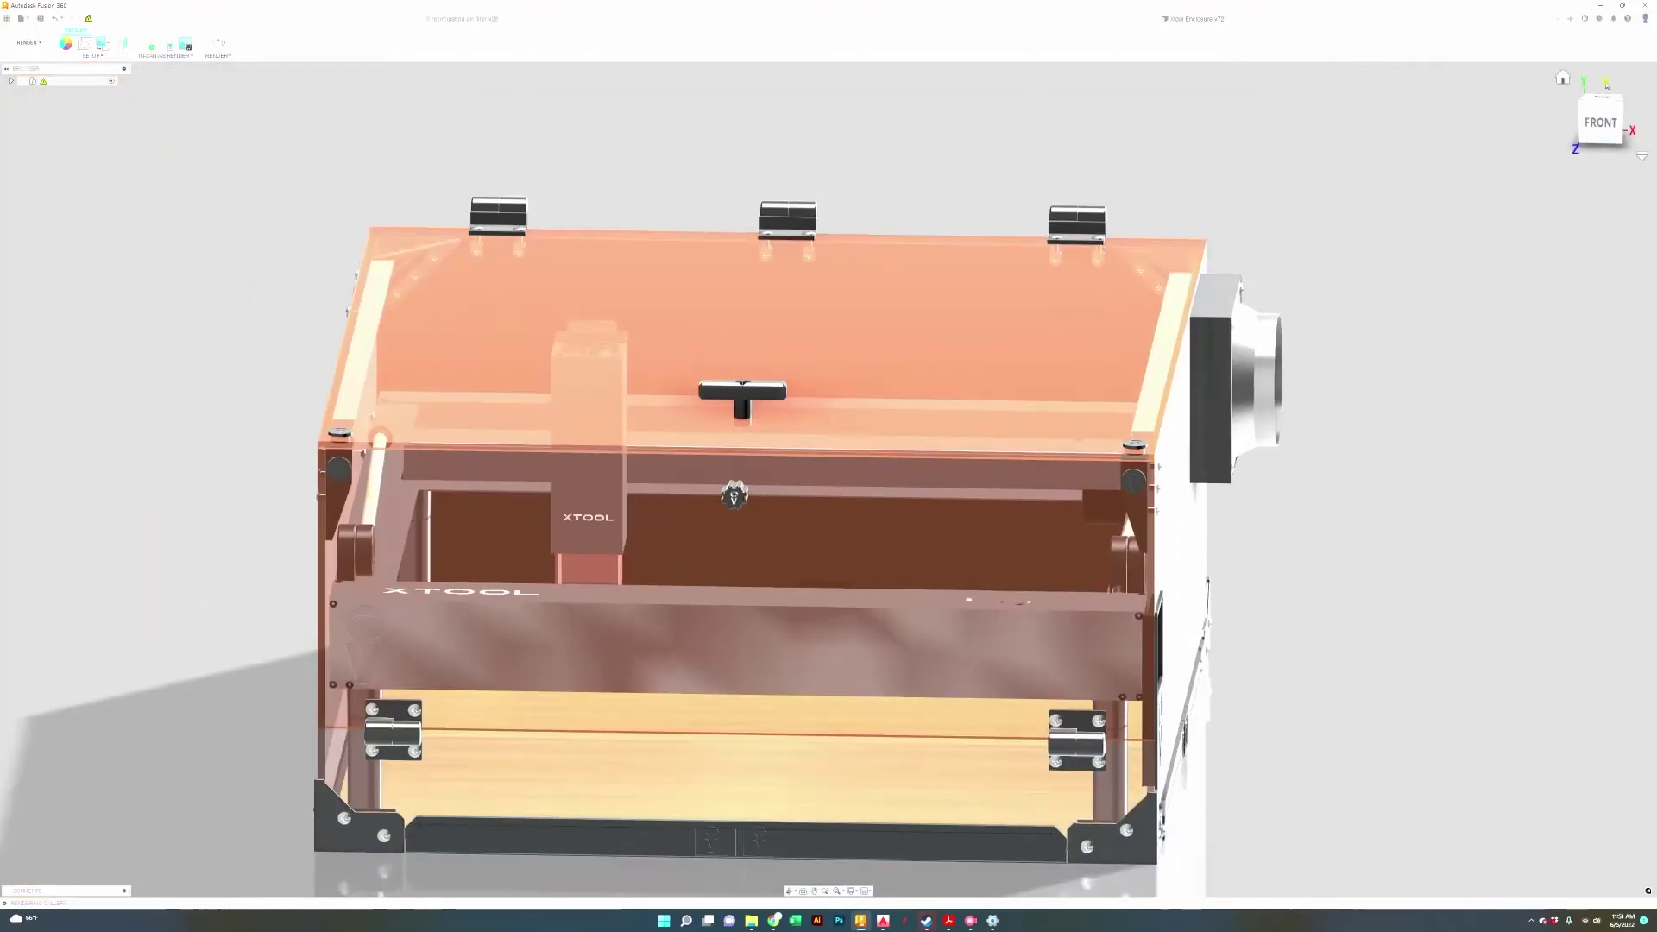
left_click_drag(1596, 130, 1579, 164)
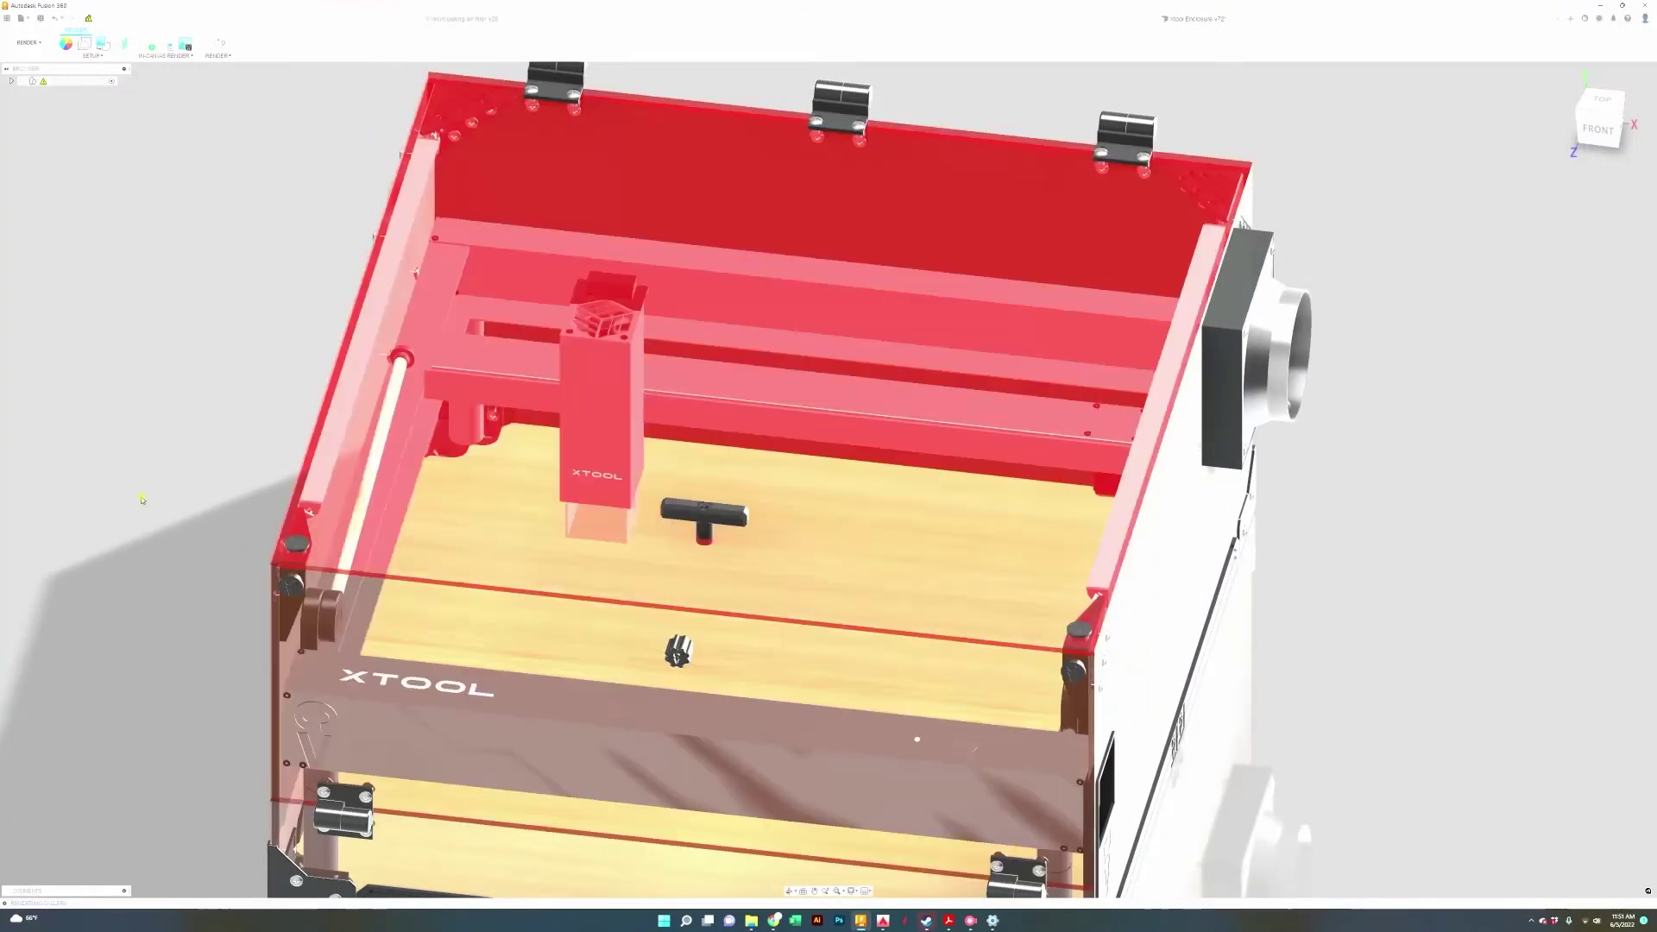
scroll(144, 502, "up", 1)
left_click_drag(125, 521, 41, 621)
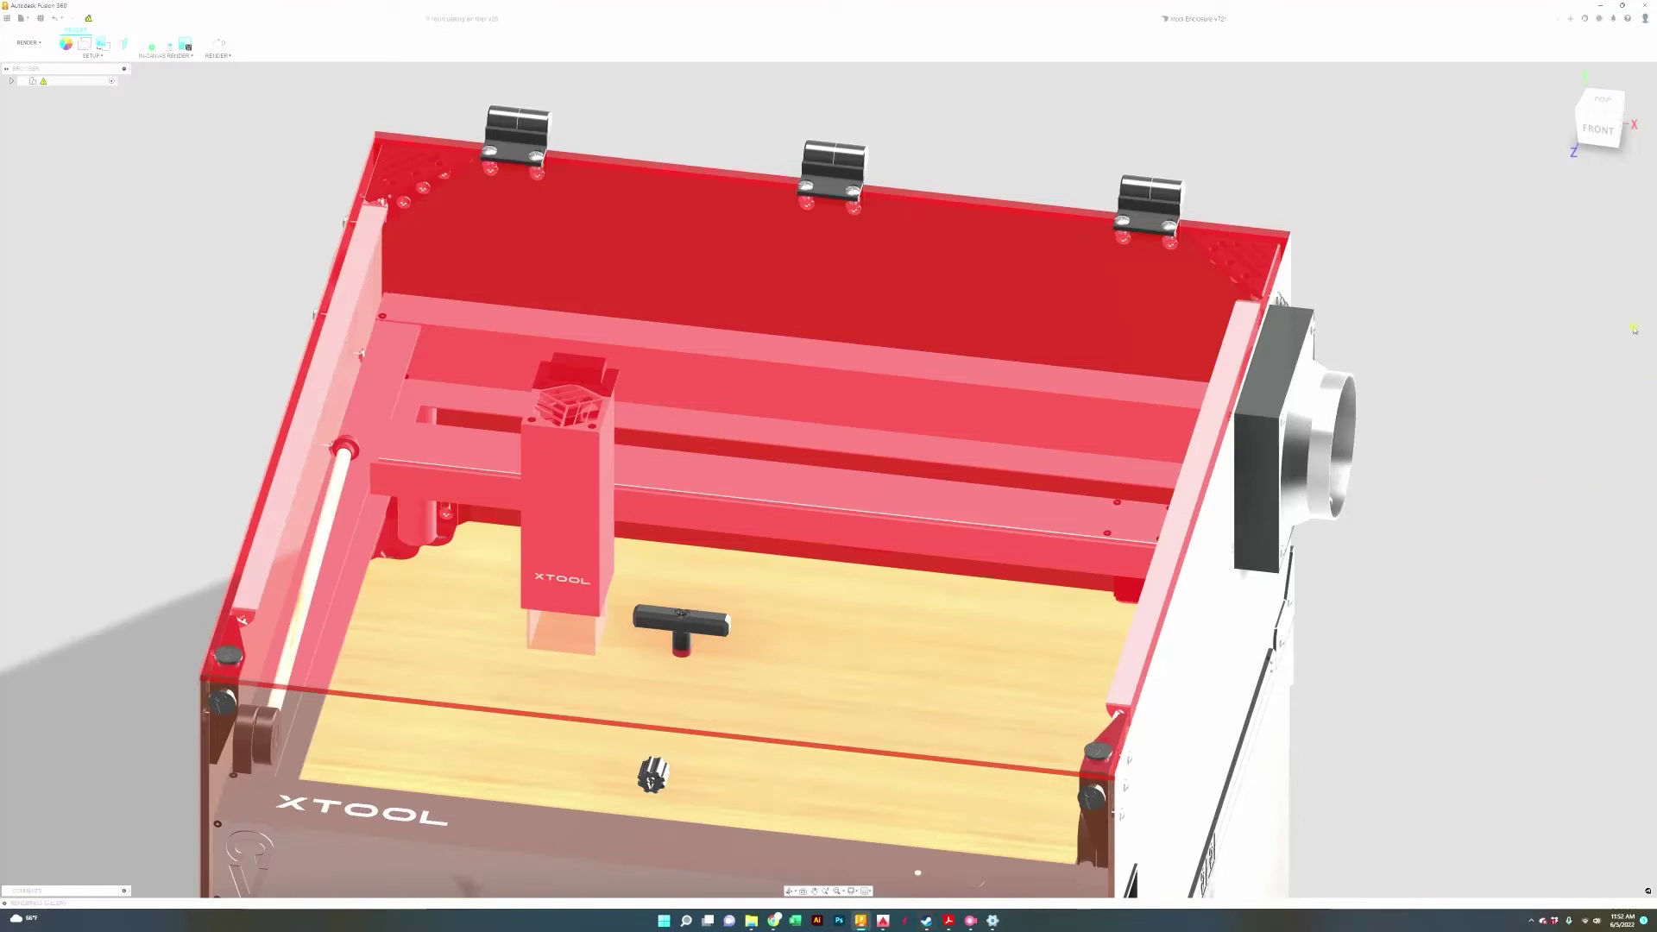
left_click_drag(1592, 129, 1580, 134)
scroll(1581, 244, "down", 2)
left_click_drag(1582, 350, 1558, 283)
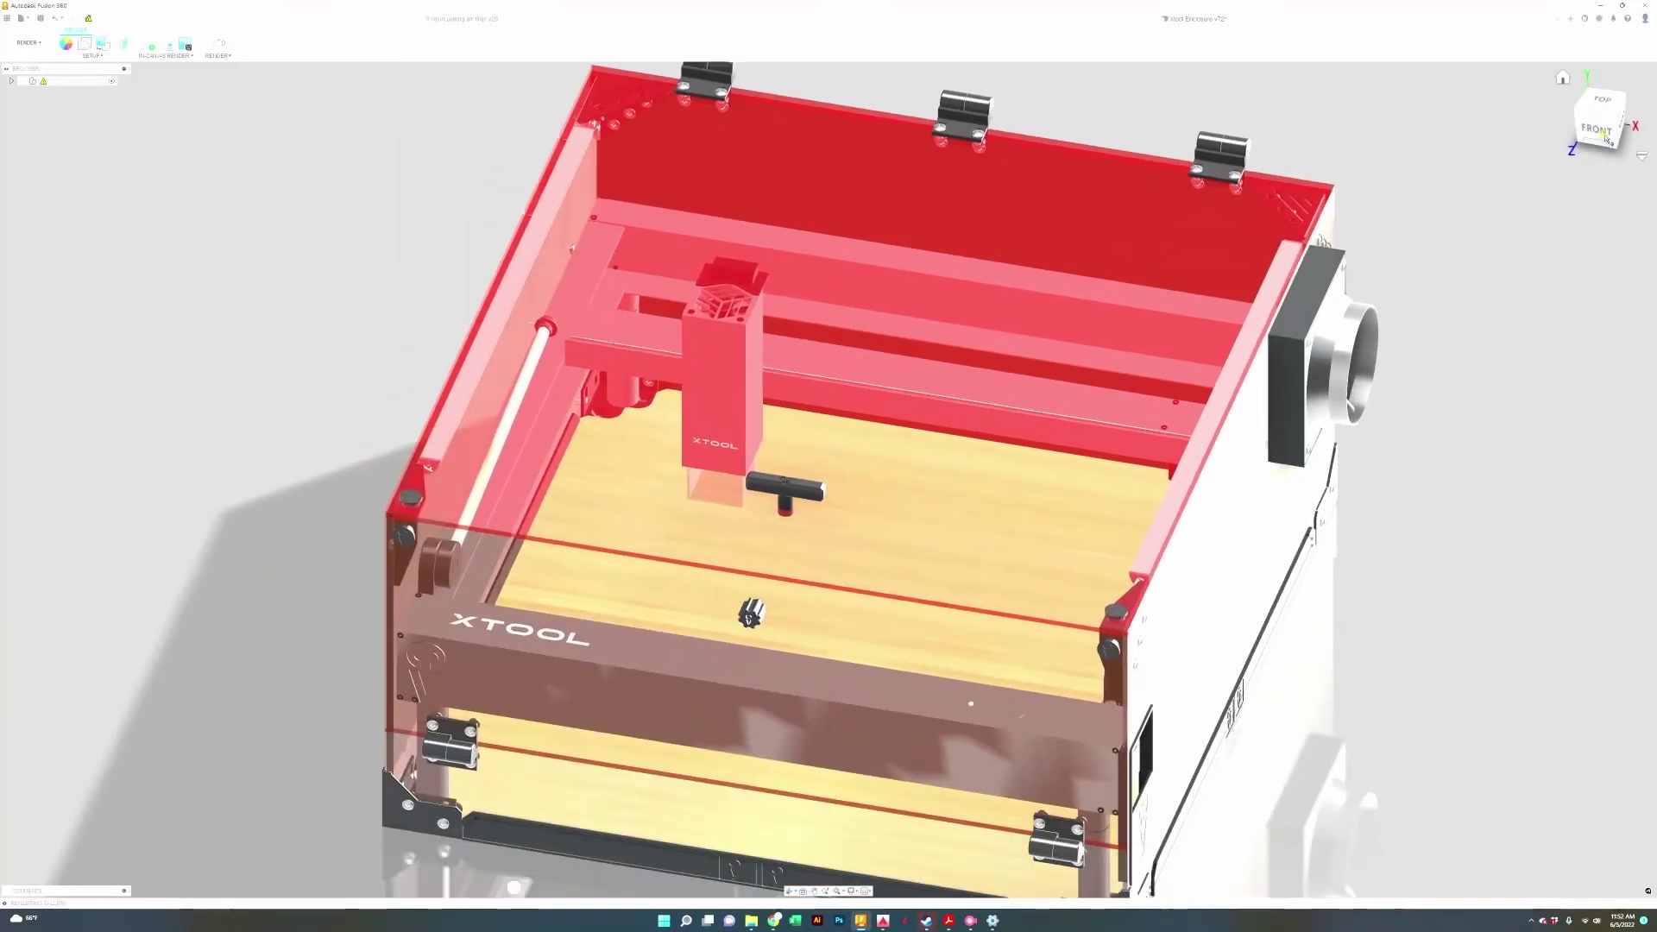
left_click_drag(1606, 138, 1588, 134)
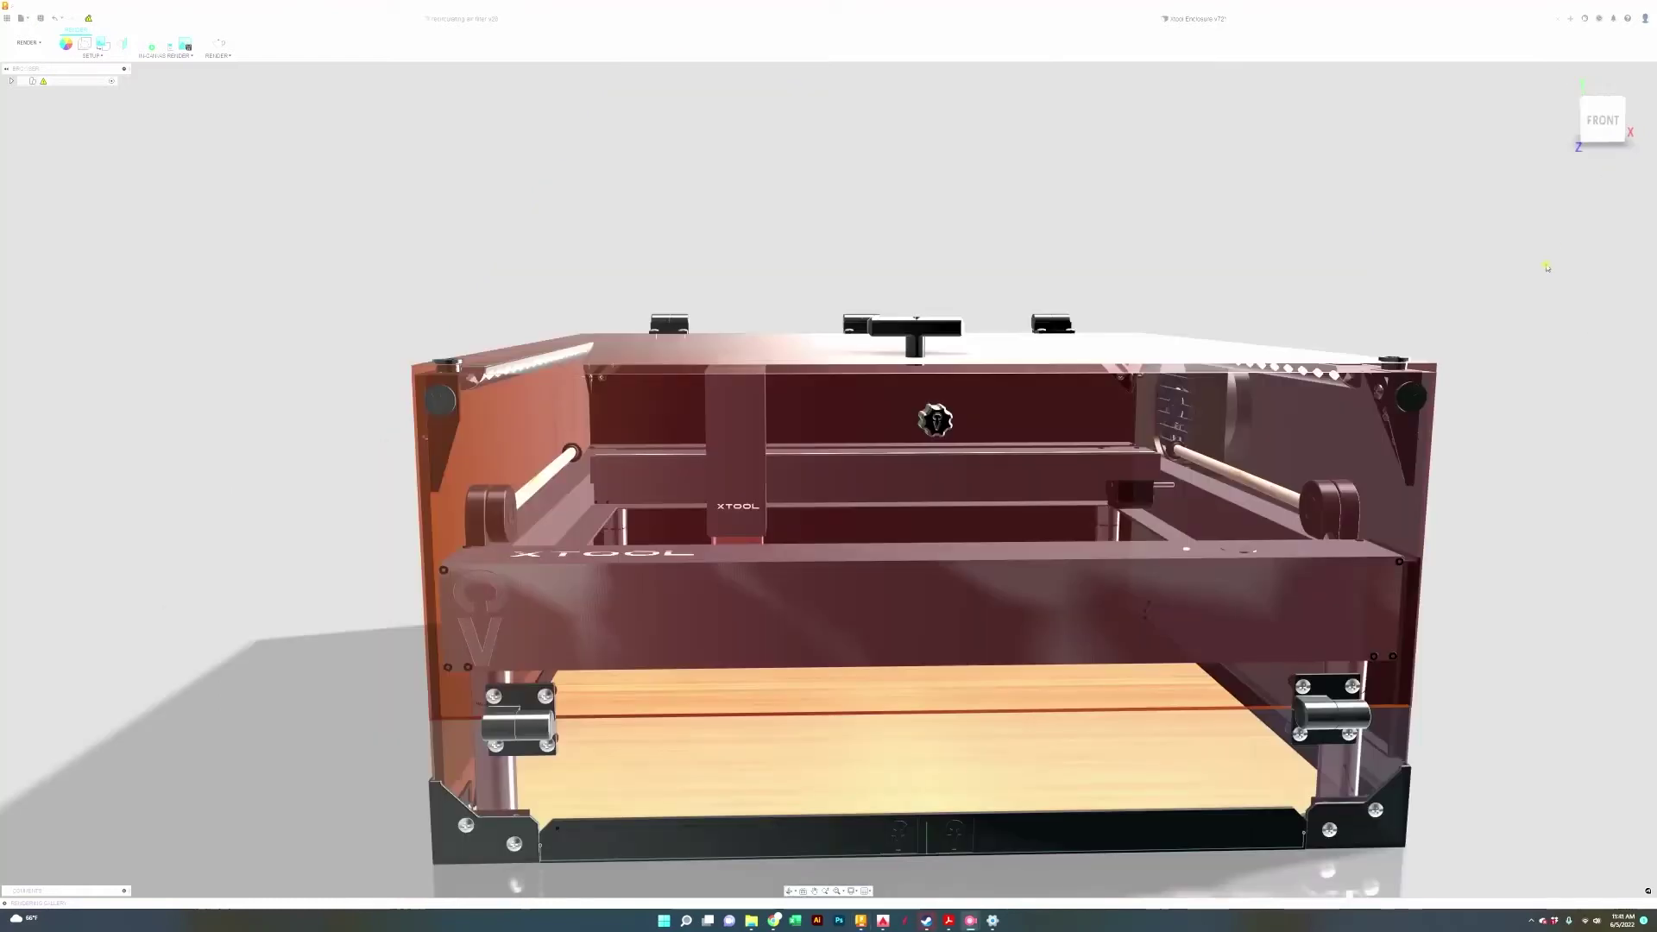
Examine the exhaust fan, its cover and duct port on the enclosure's right side panel
left_click_drag(1600, 122, 1480, 115)
left_click_drag(1580, 118, 1567, 129)
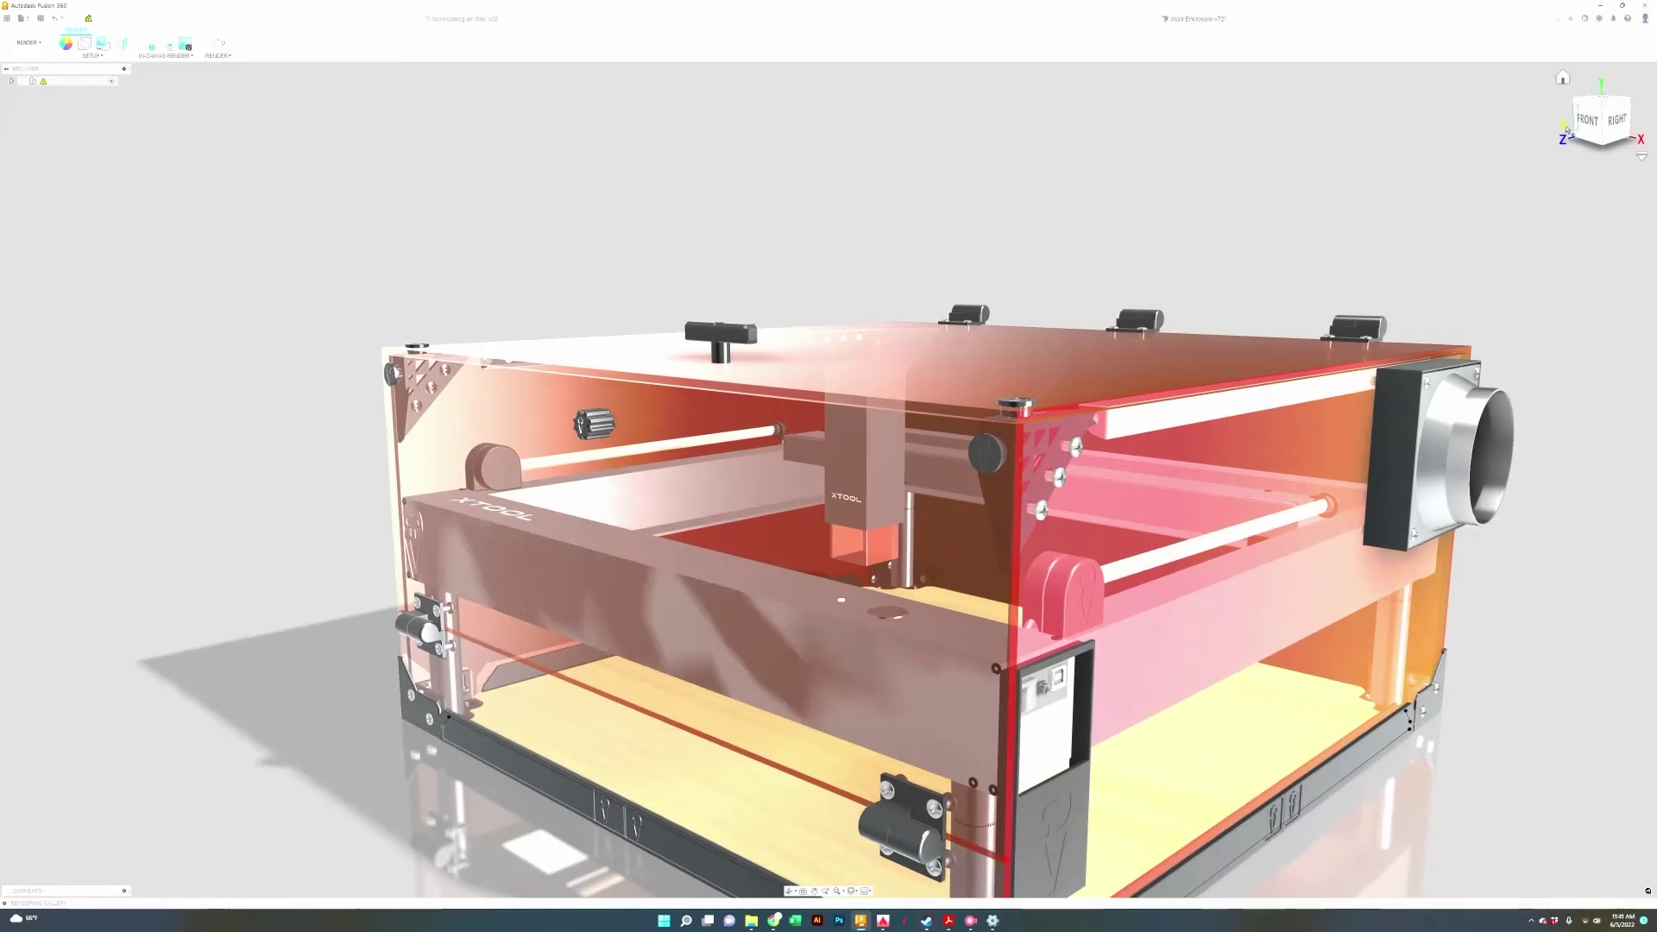
left_click(1616, 122)
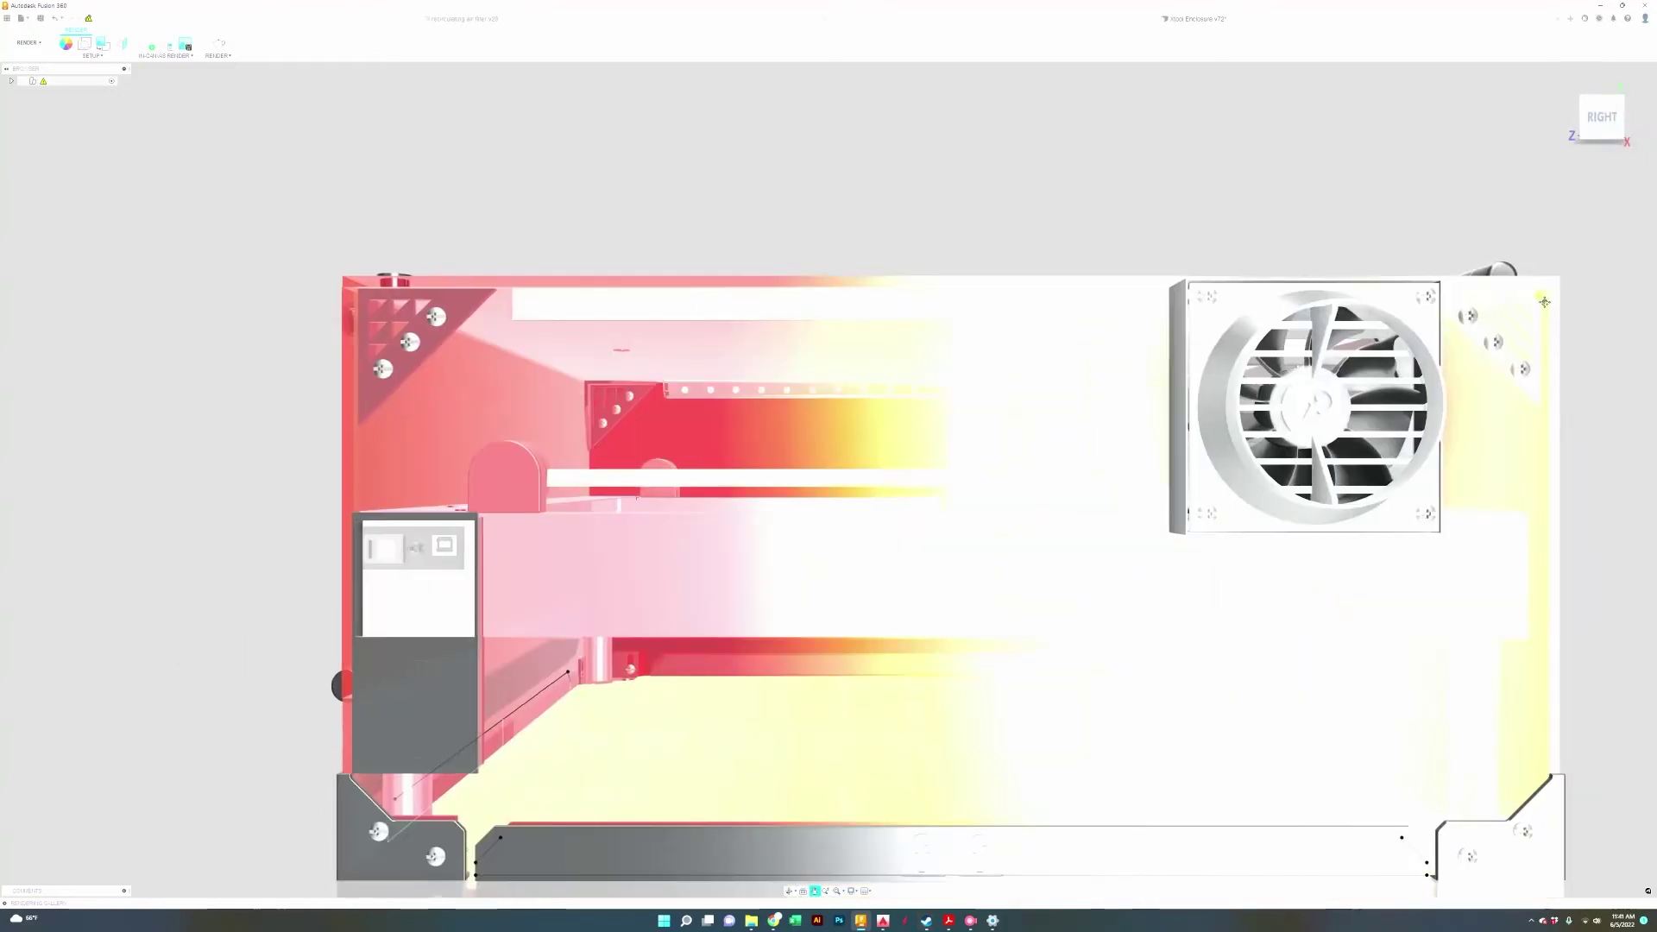
scroll(1428, 362, "up", 3)
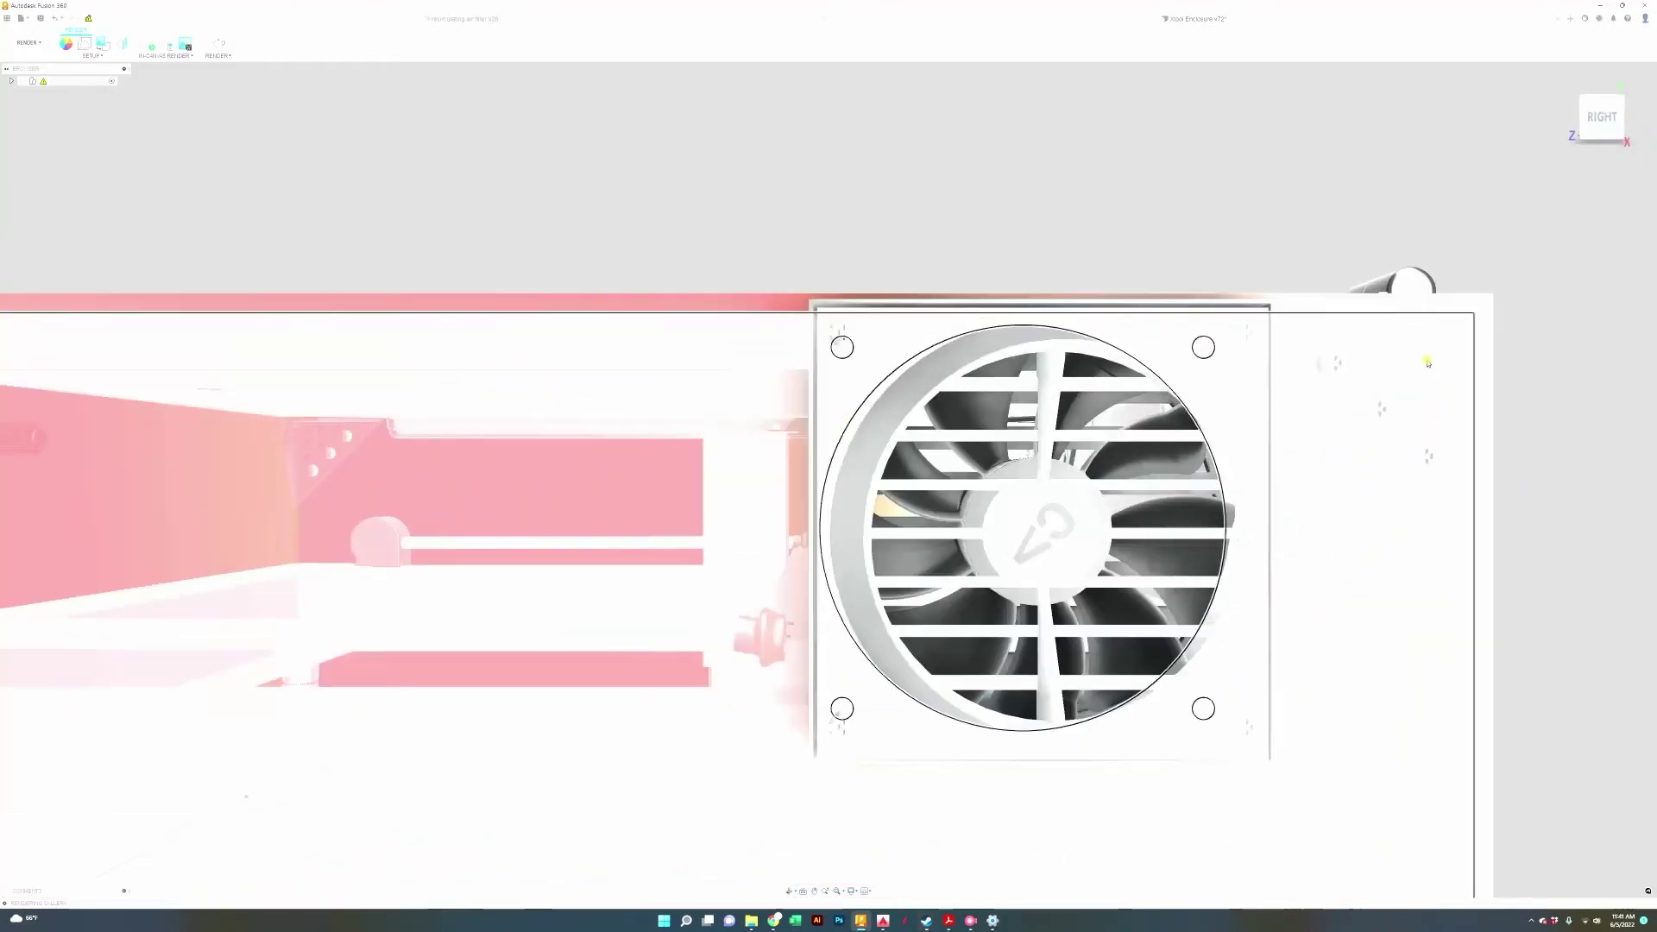
left_click_drag(1607, 121, 1633, 139)
left_click_drag(1398, 411, 1219, 306)
left_click_drag(1607, 119, 1614, 123)
left_click_drag(1589, 270, 1516, 313)
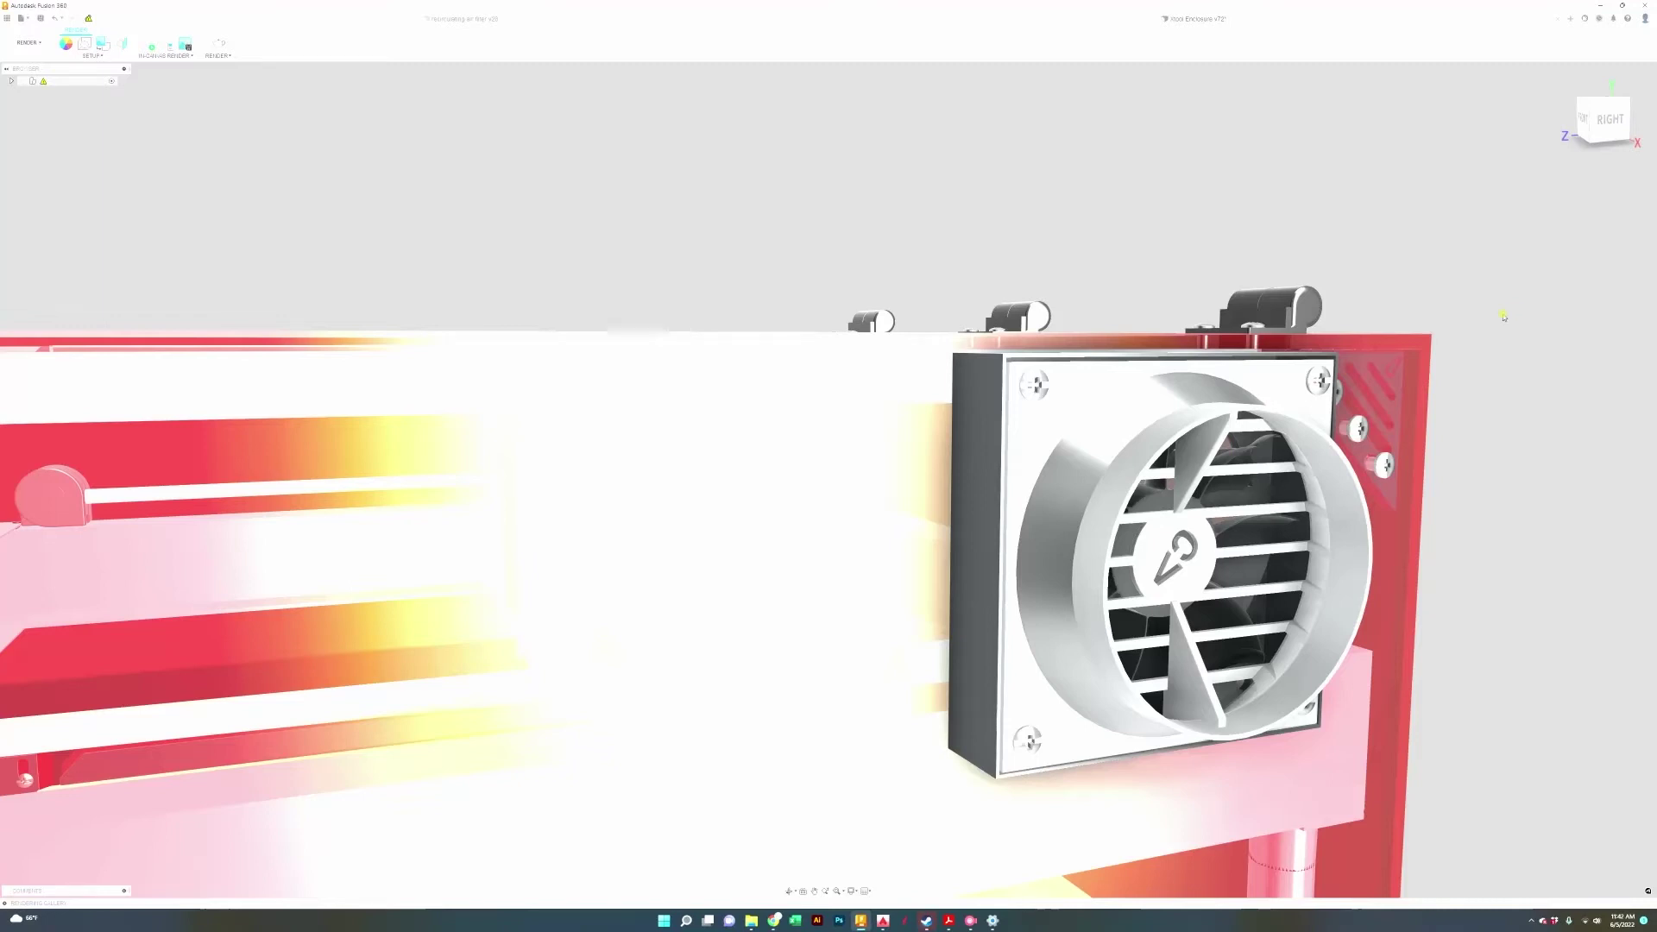
left_click_drag(1507, 301, 1501, 426)
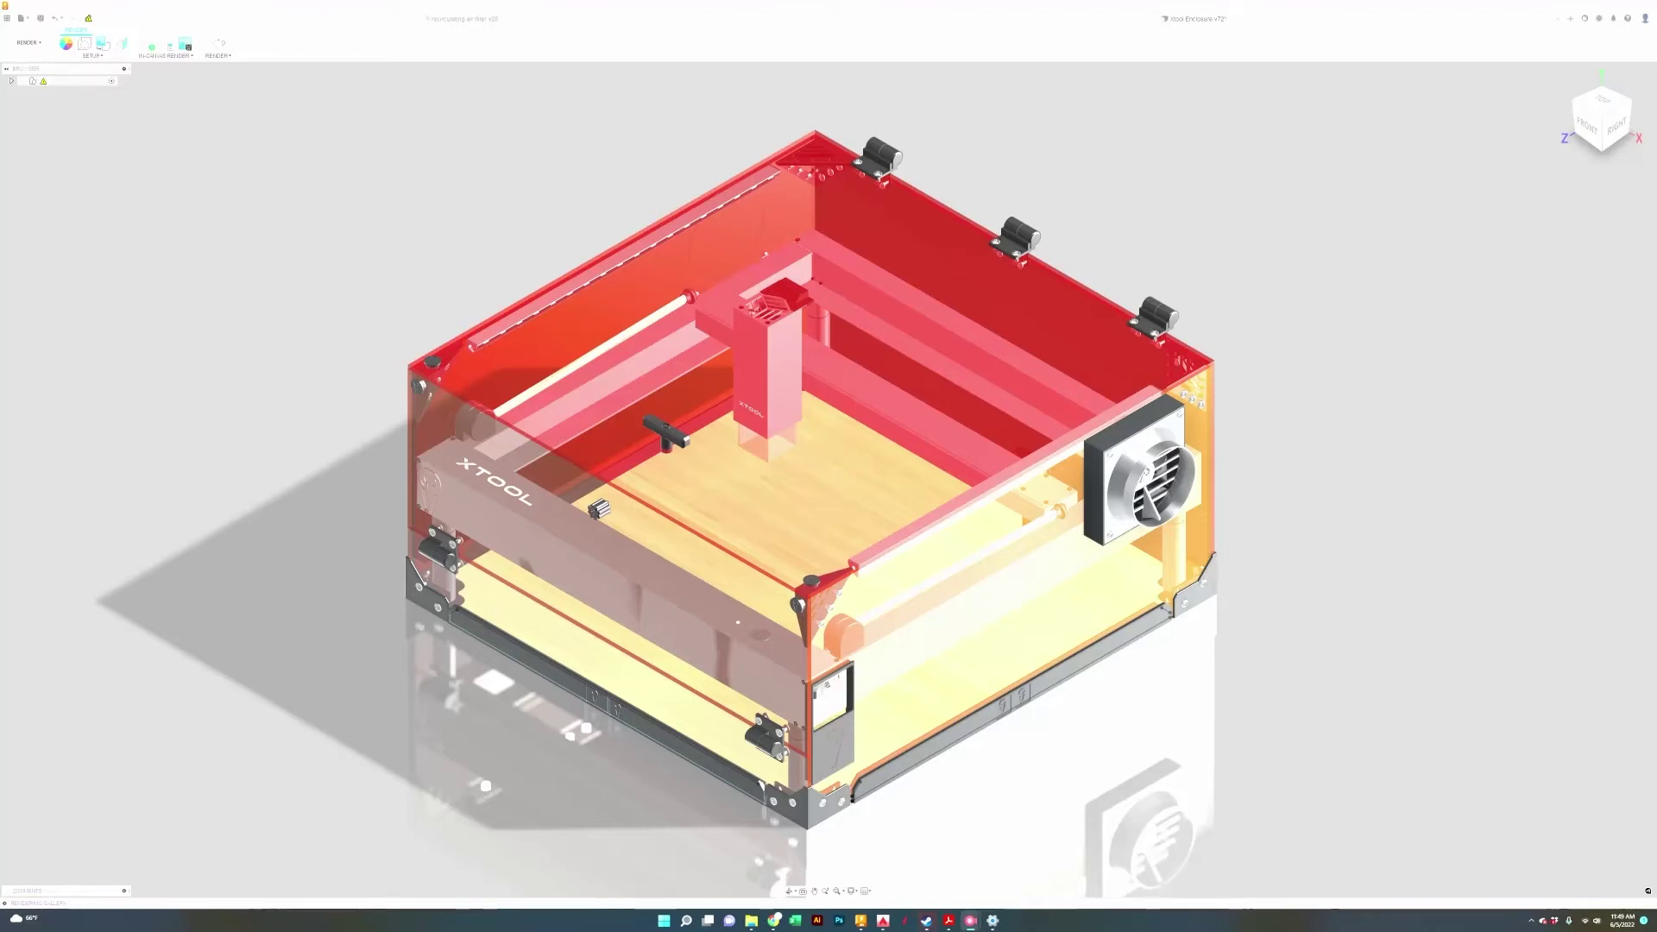
Review the enclosure's right side and rear edge, including the lower rail, corner brackets and hinges
left_click_drag(1585, 129, 1580, 110)
left_click_drag(1151, 572, 1350, 488)
scroll(1027, 734, "up", 2)
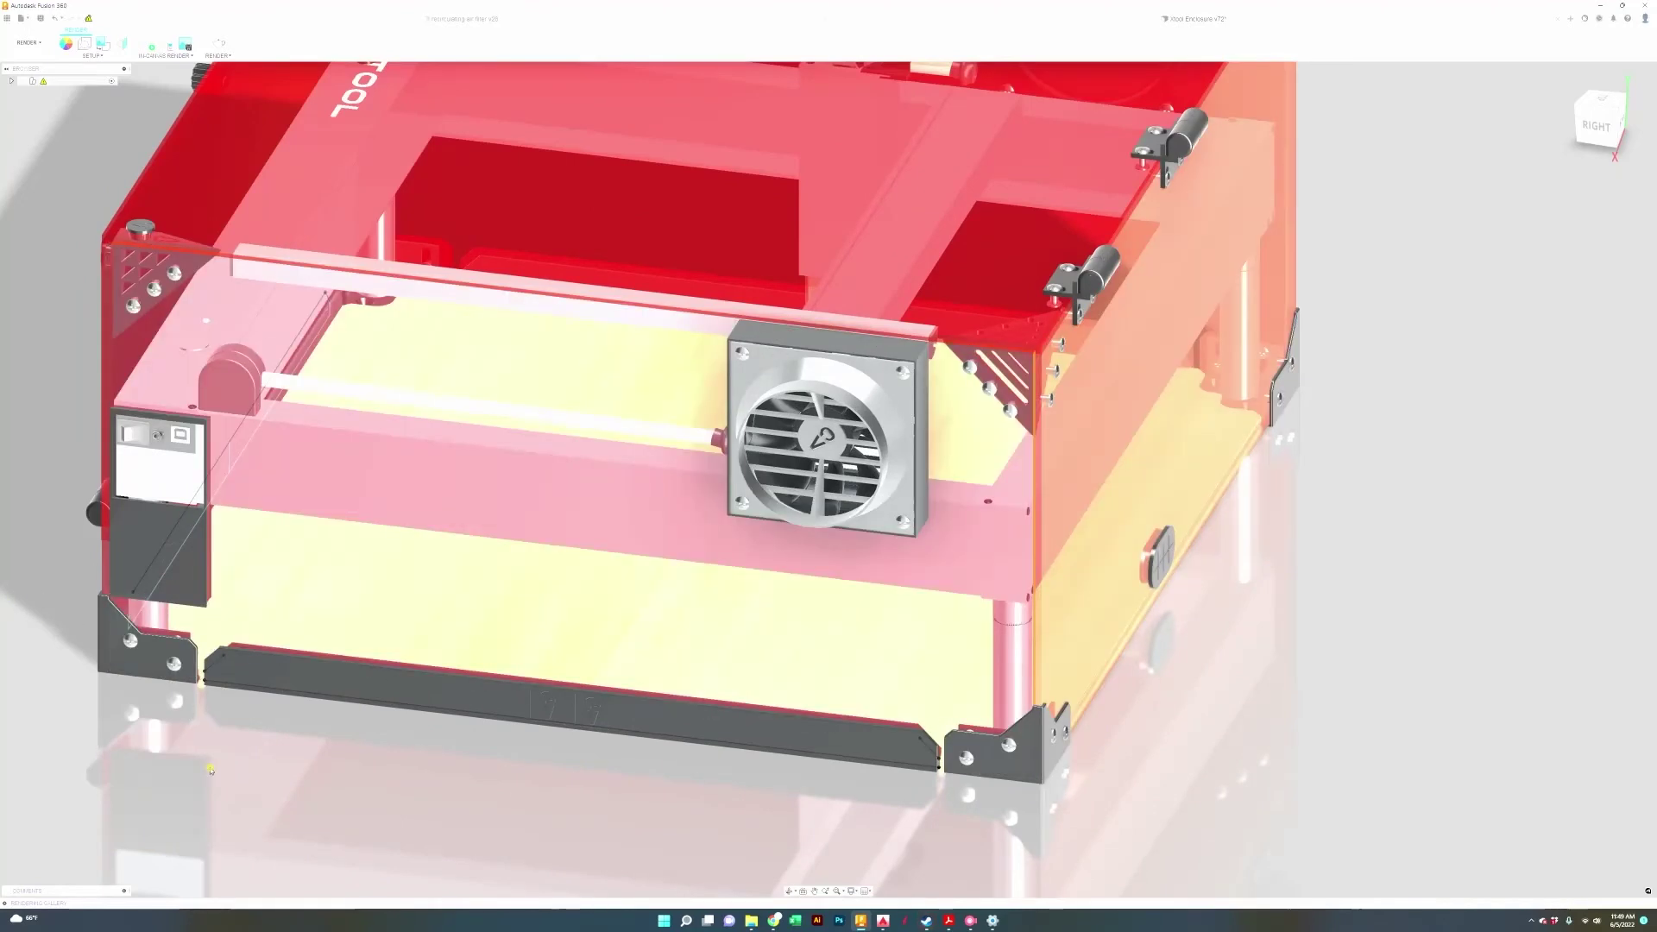
left_click_drag(1599, 127, 1639, 112)
left_click_drag(62, 106, 145, 149)
scroll(1373, 686, "down", 2)
left_click_drag(1375, 686, 1382, 654)
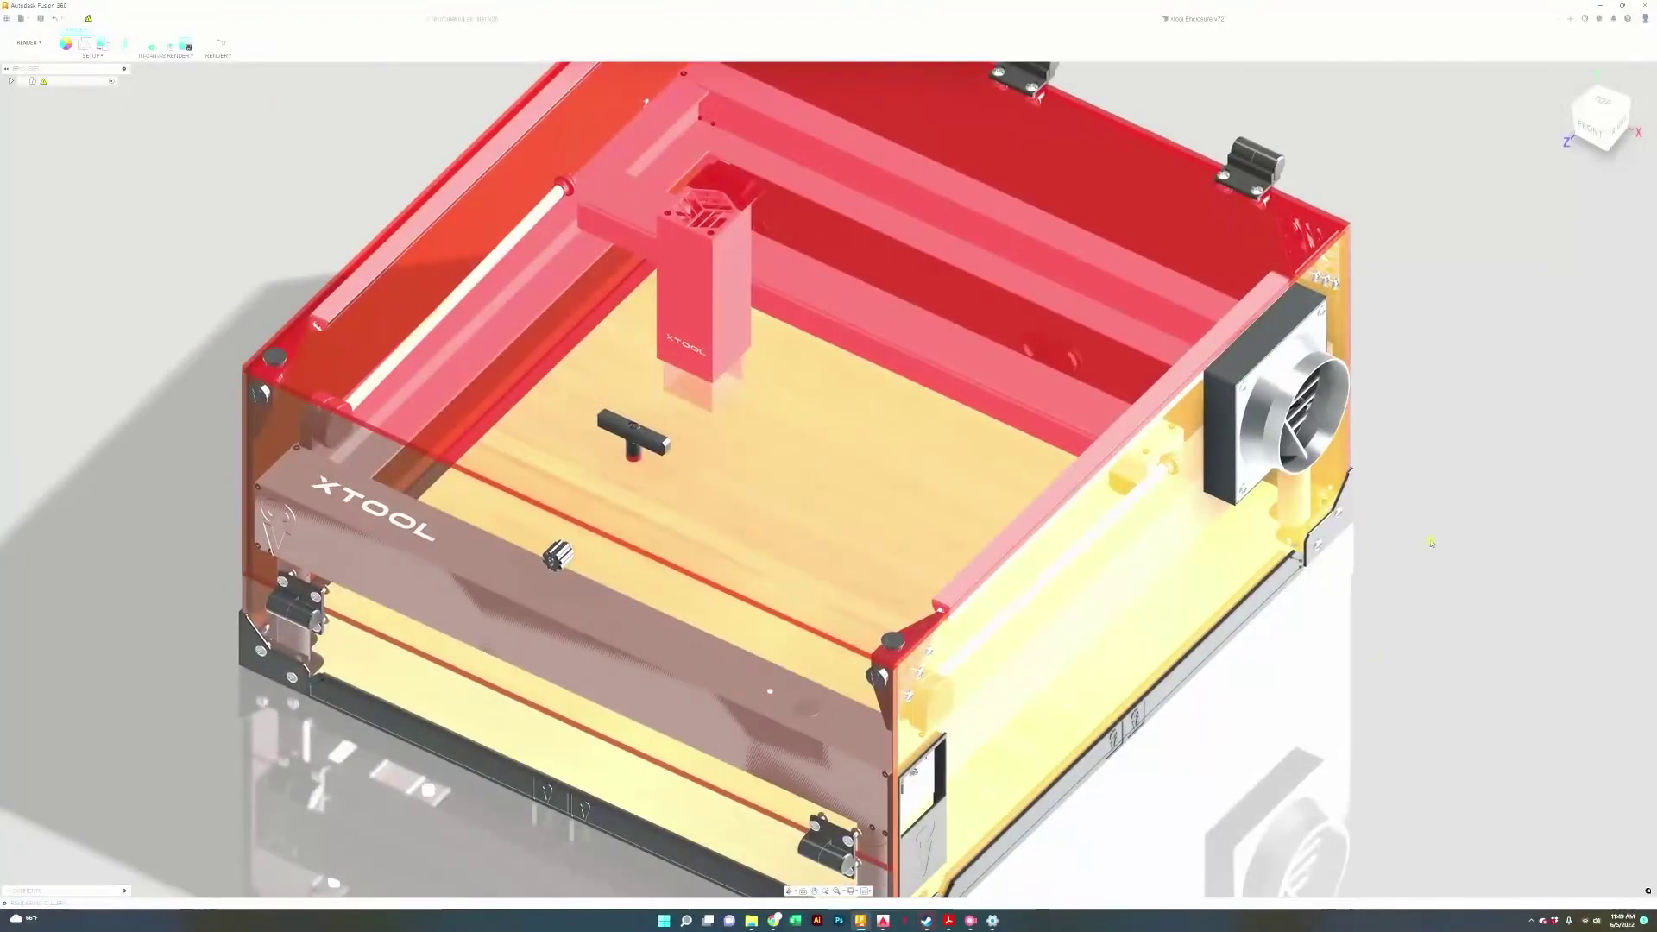
Inspect the power and USB port opening near the front corner of the enclosure's right side panel
left_click_drag(1603, 126, 1602, 130)
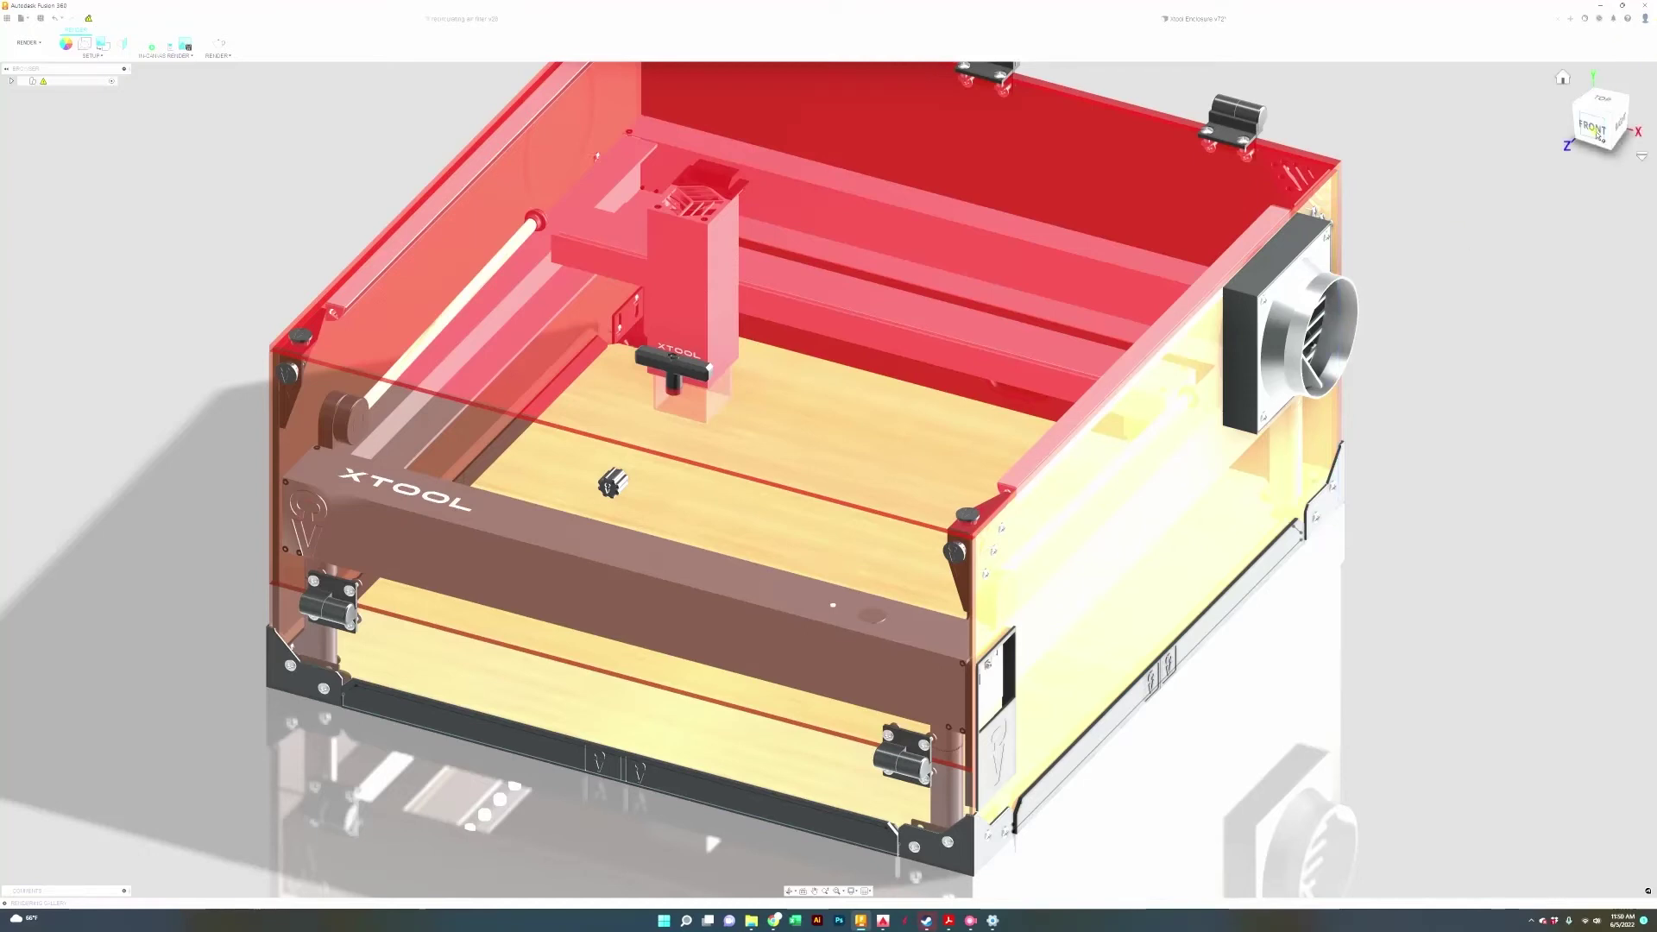
left_click_drag(1597, 135, 1533, 107)
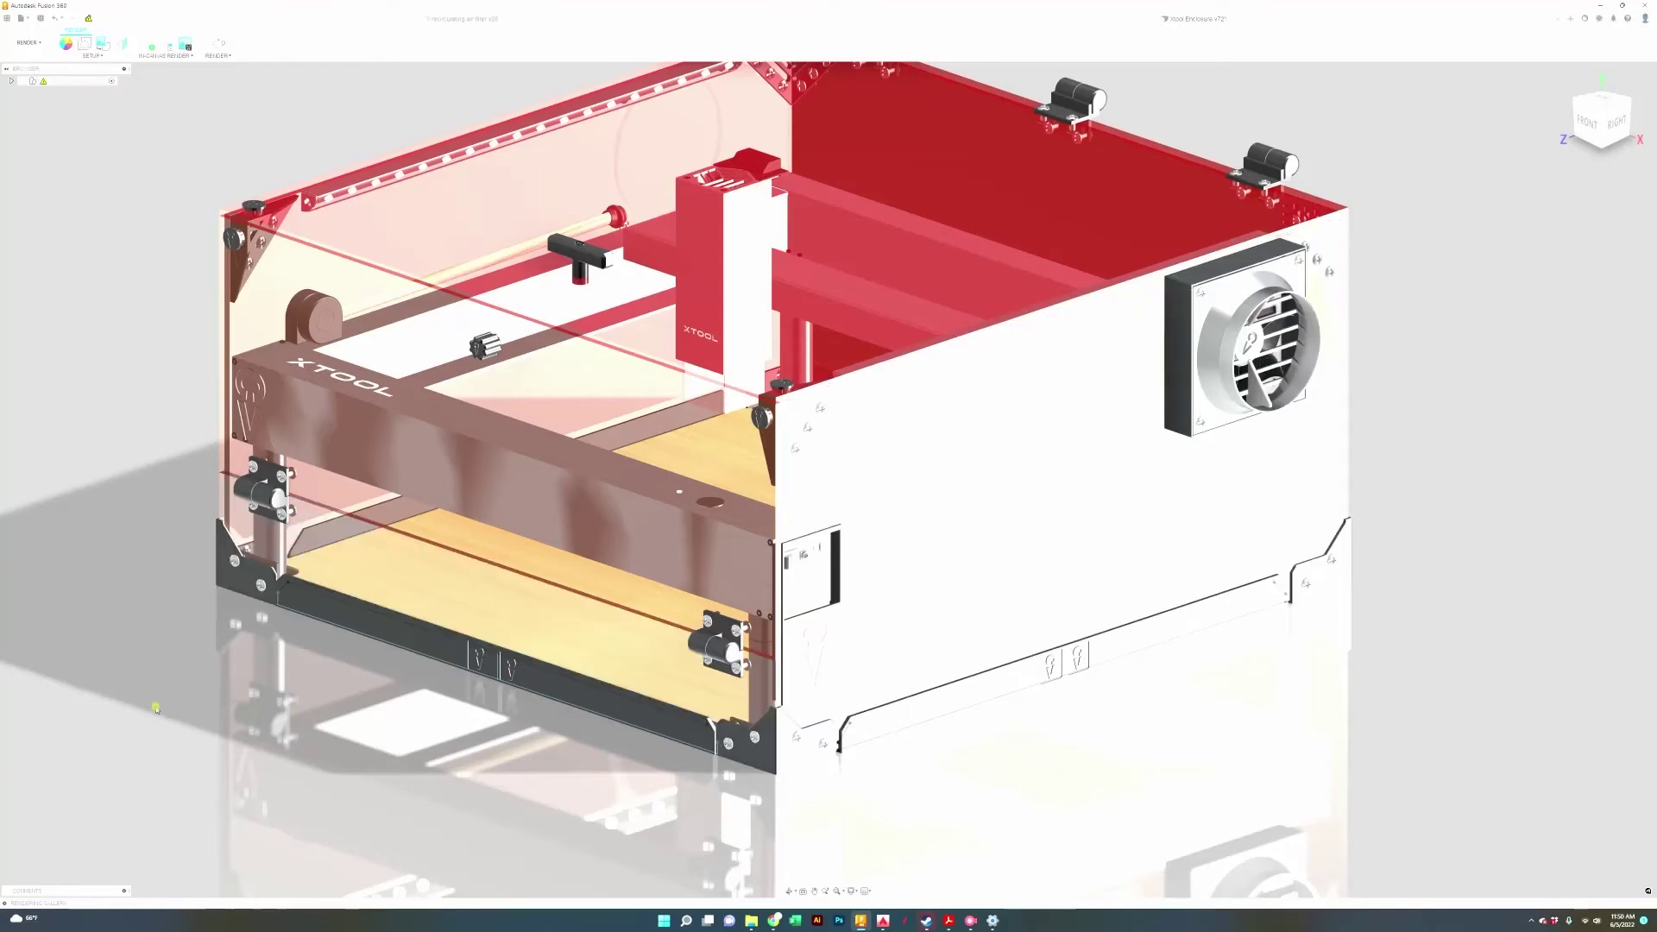
scroll(880, 685, "up", 10)
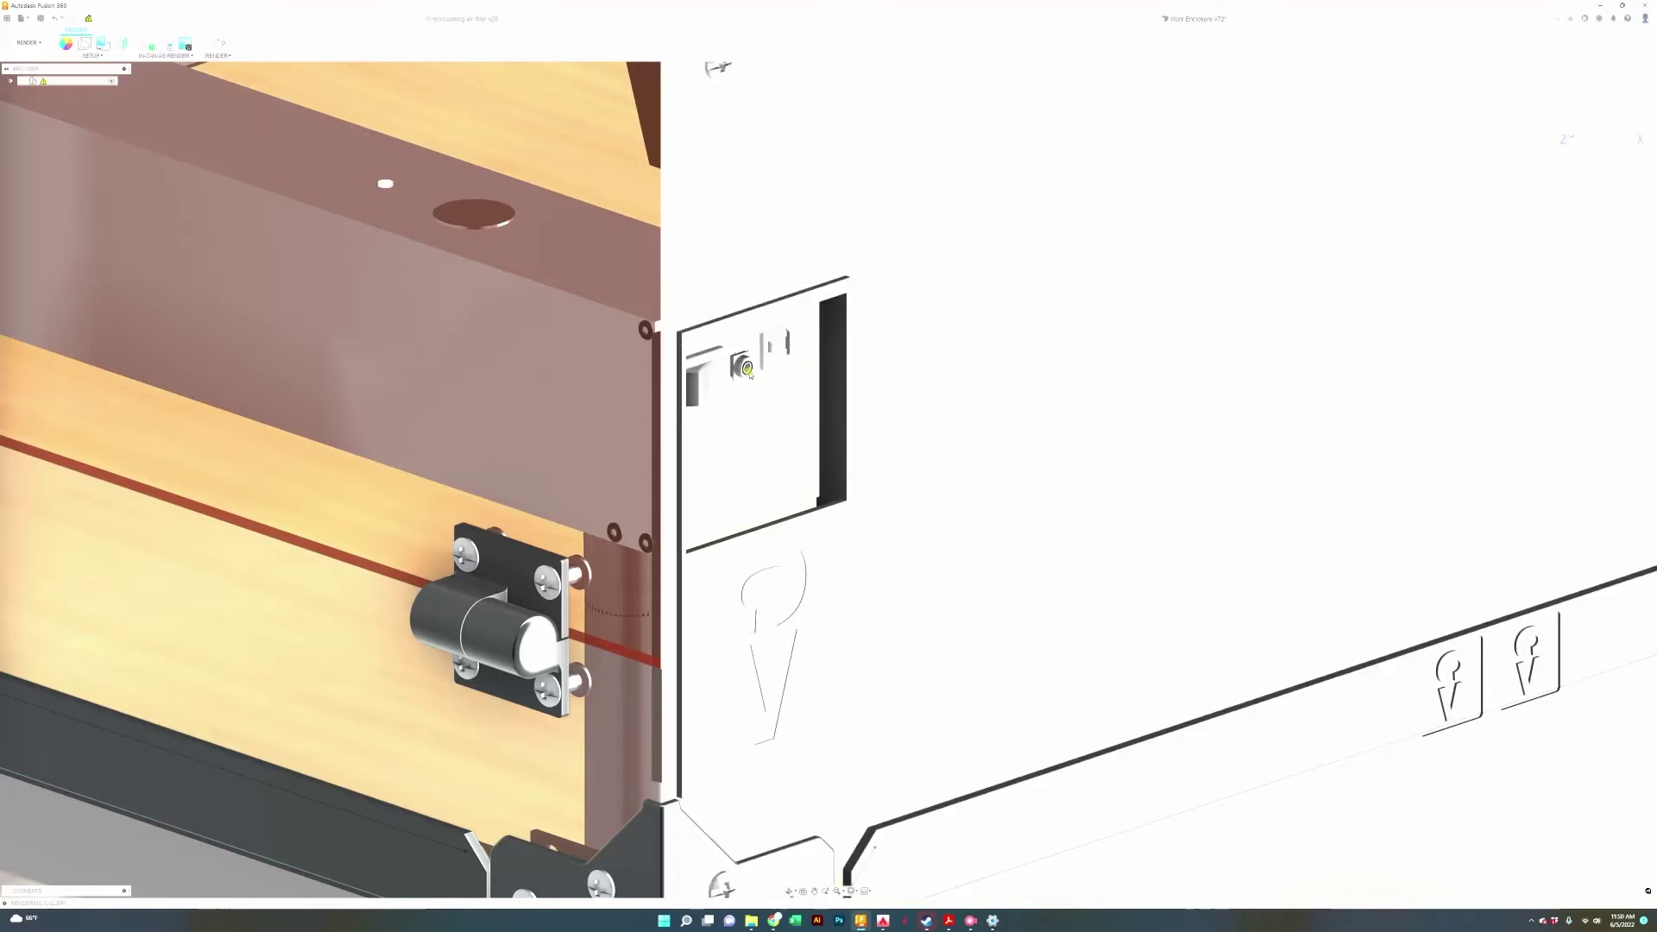
scroll(1108, 477, "down", 10)
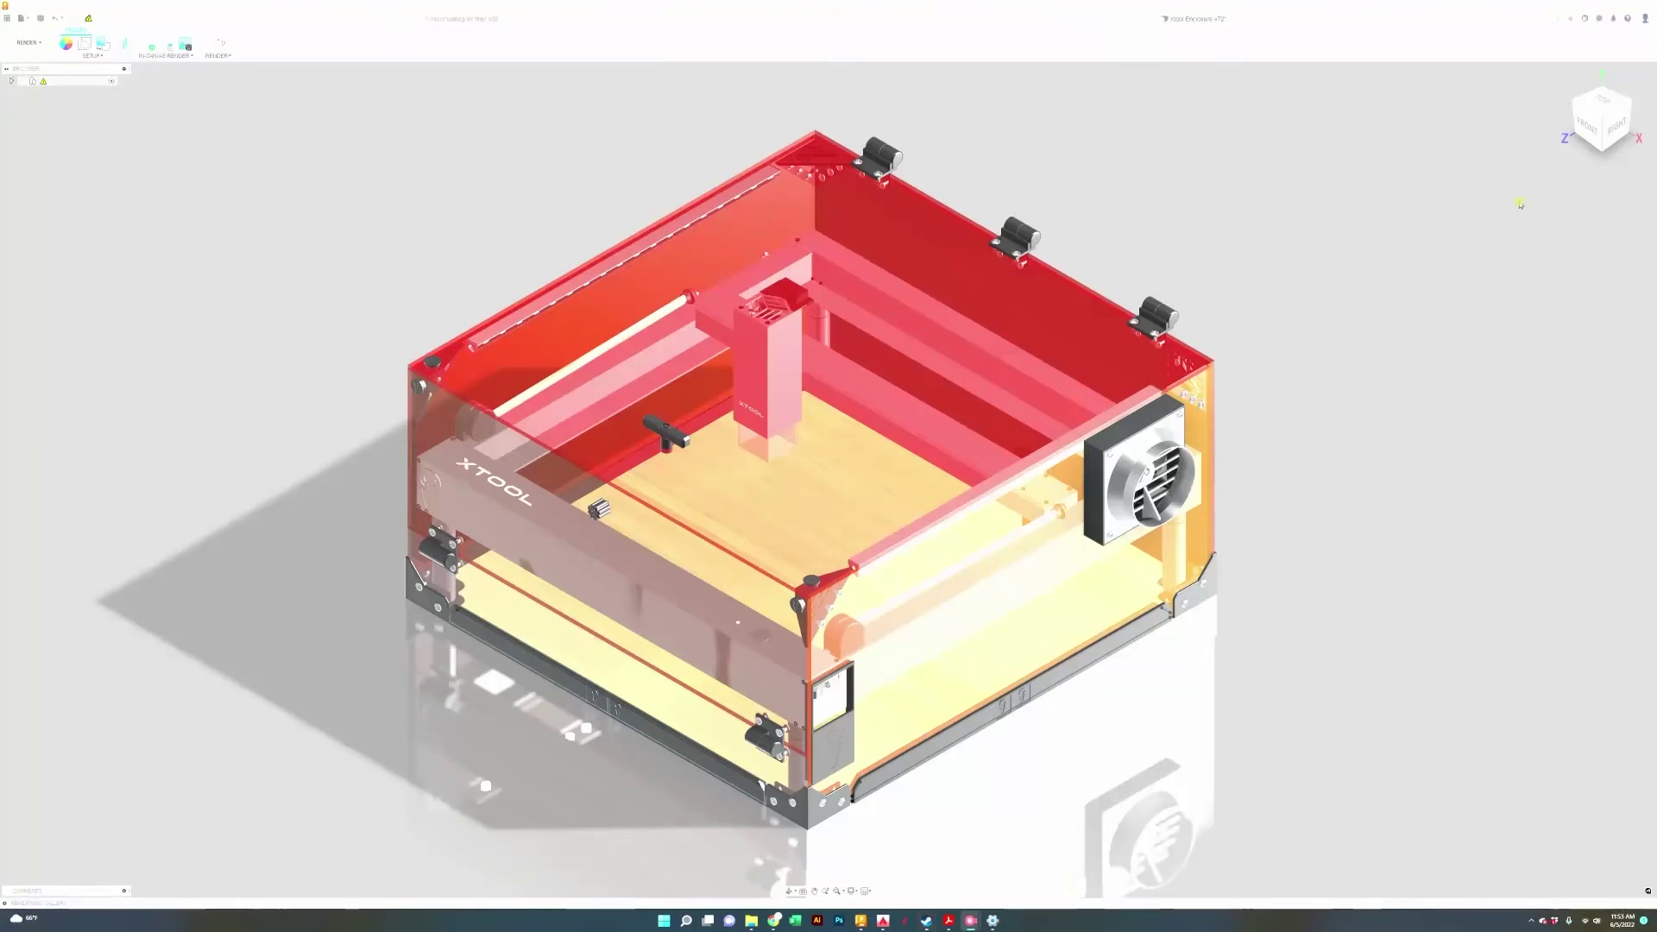
Inspect the joint between the two halves of the enclosure's front bottom rail up close
left_click_drag(1598, 120, 1607, 111)
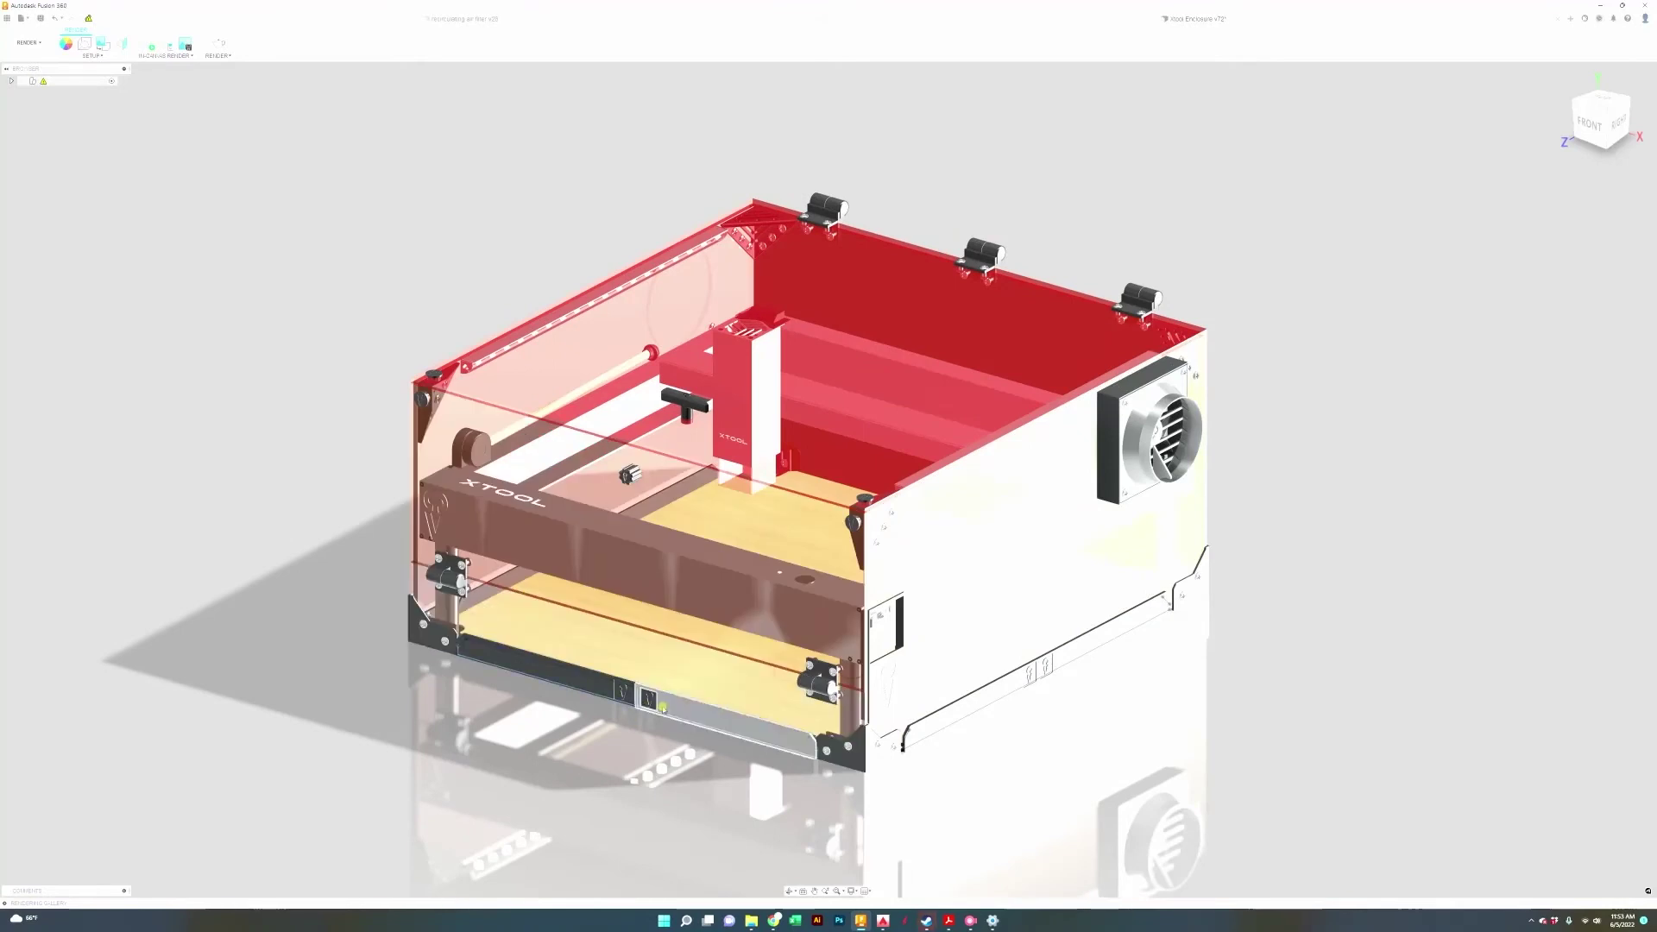
scroll(717, 771, "up", 5)
scroll(715, 770, "up", 5)
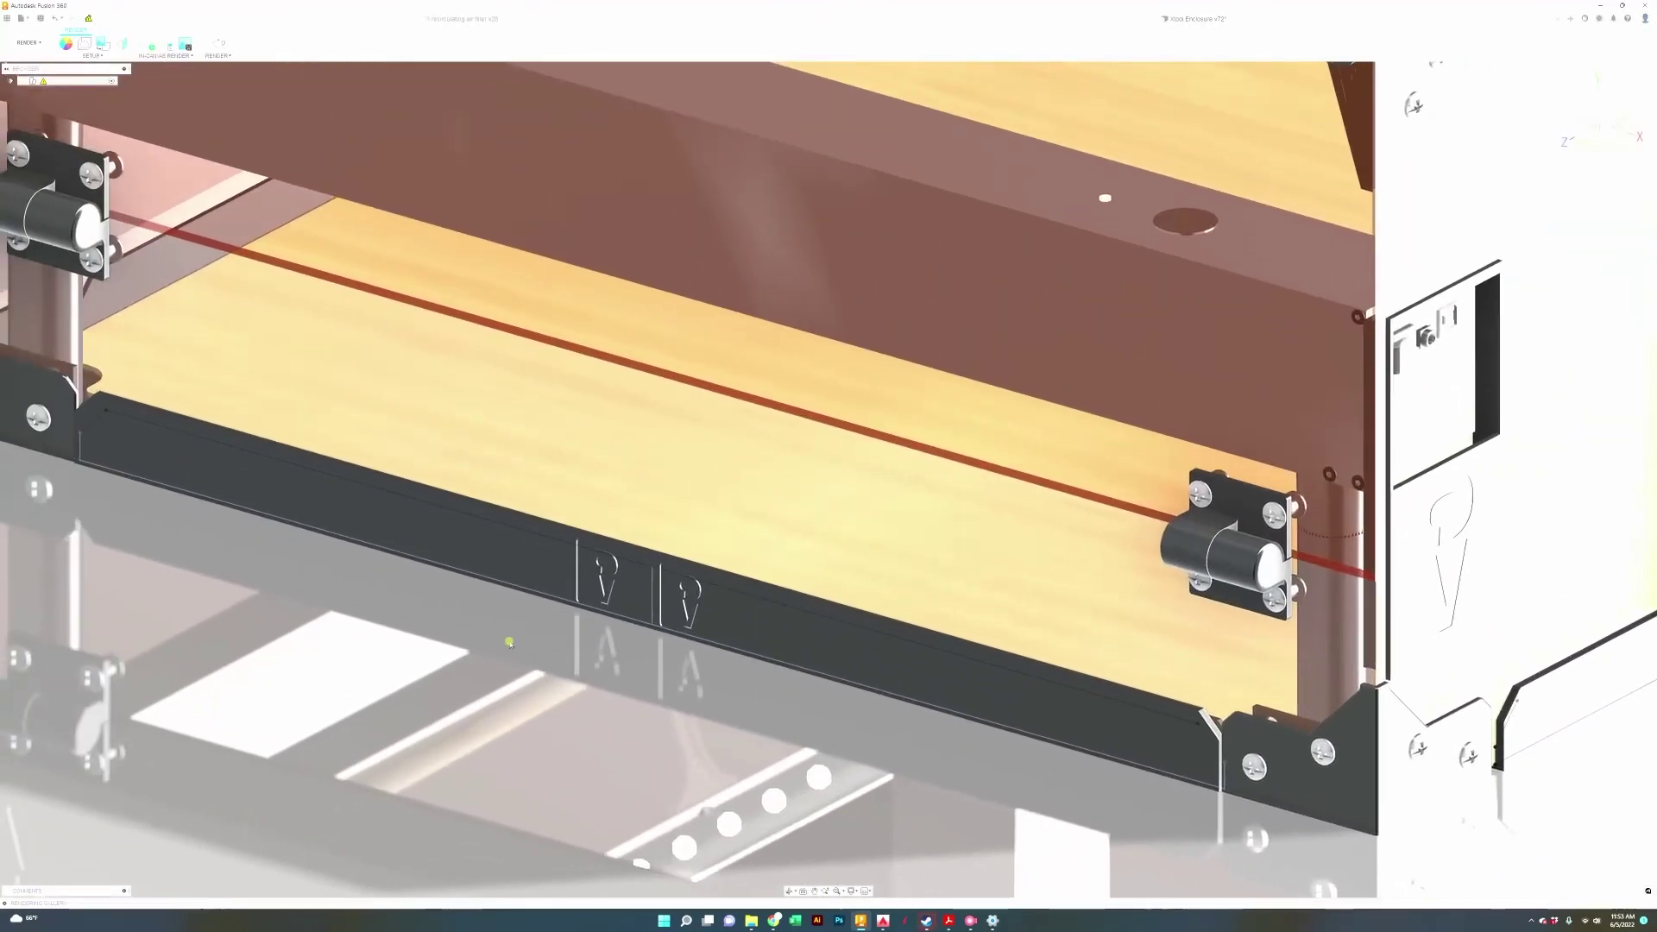
left_click_drag(509, 643, 562, 673)
scroll(838, 755, "down", 5)
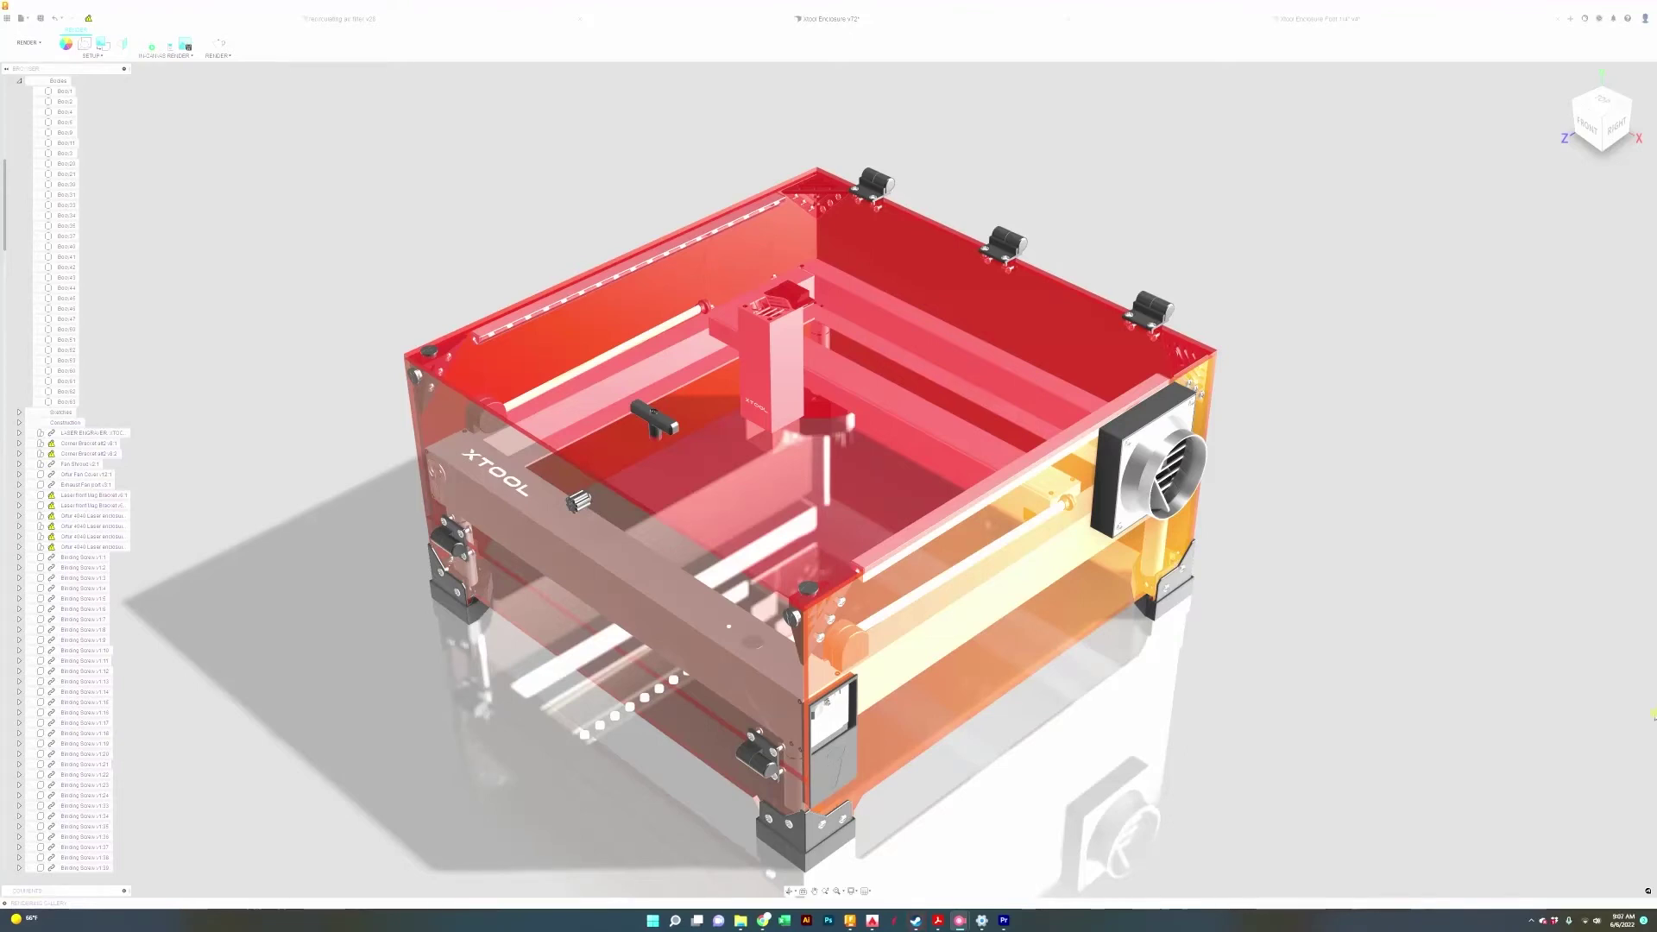
View the open-bottom enclosure on its corner riser blocks from the front-left and left sides
left_click_drag(1594, 110, 125, 85)
left_click_drag(888, 509, 867, 494)
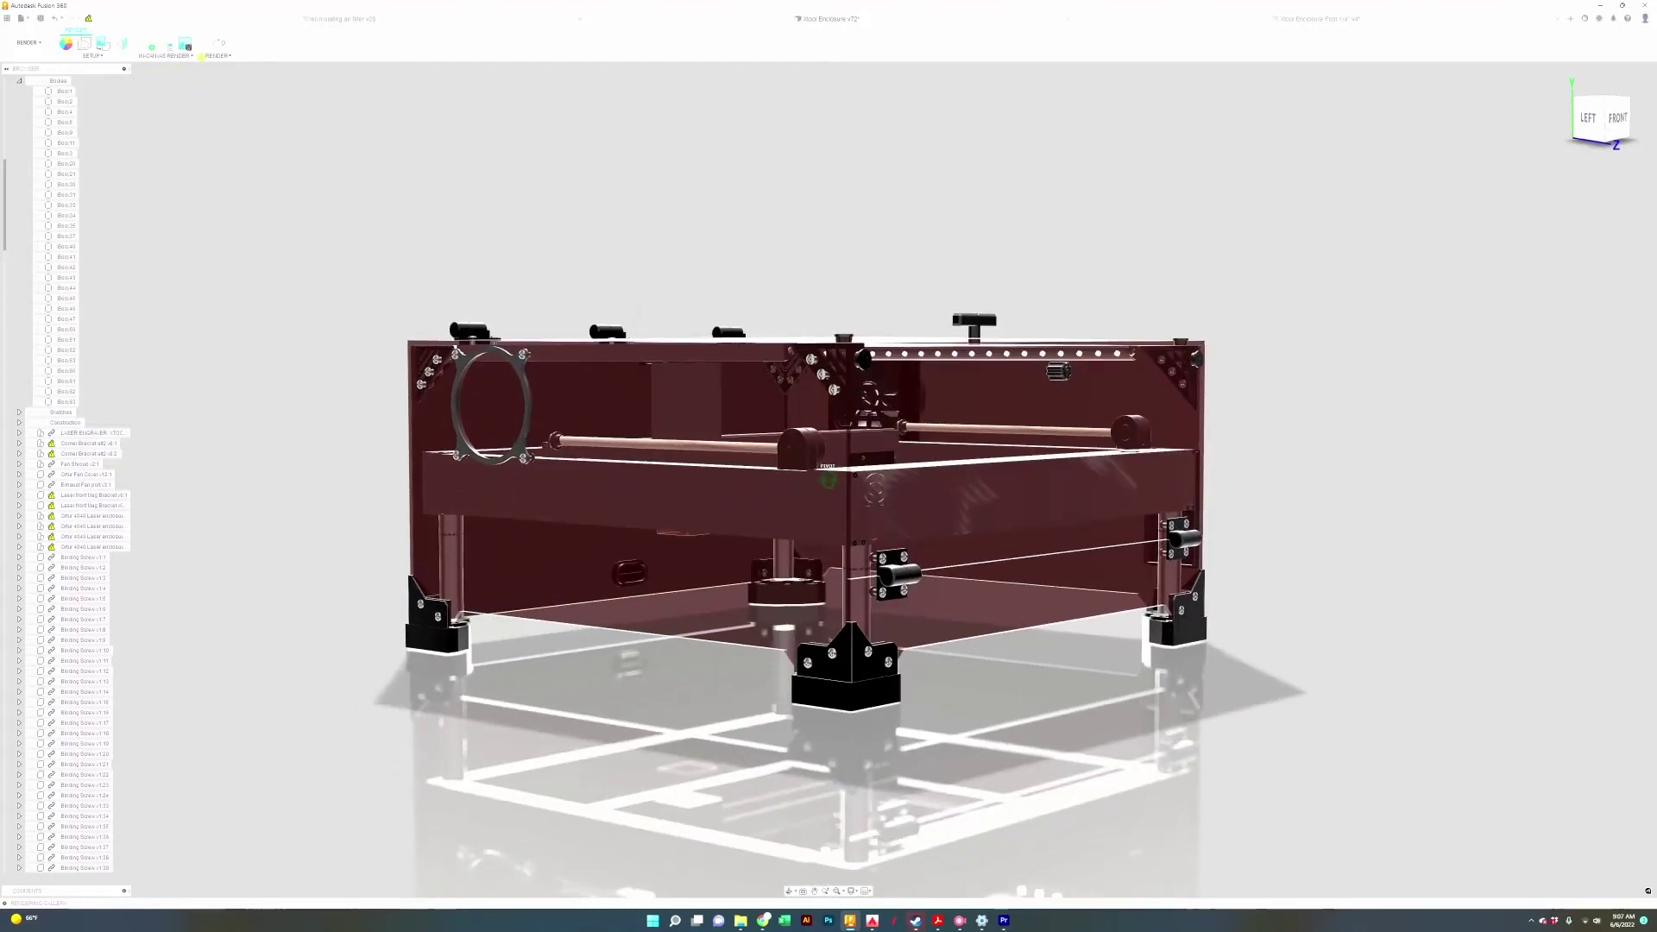
left_click_drag(201, 57, 36, 56)
left_click_drag(756, 365, 808, 440)
left_click_drag(86, 50, 310, 91)
left_click_drag(1102, 628, 1264, 525)
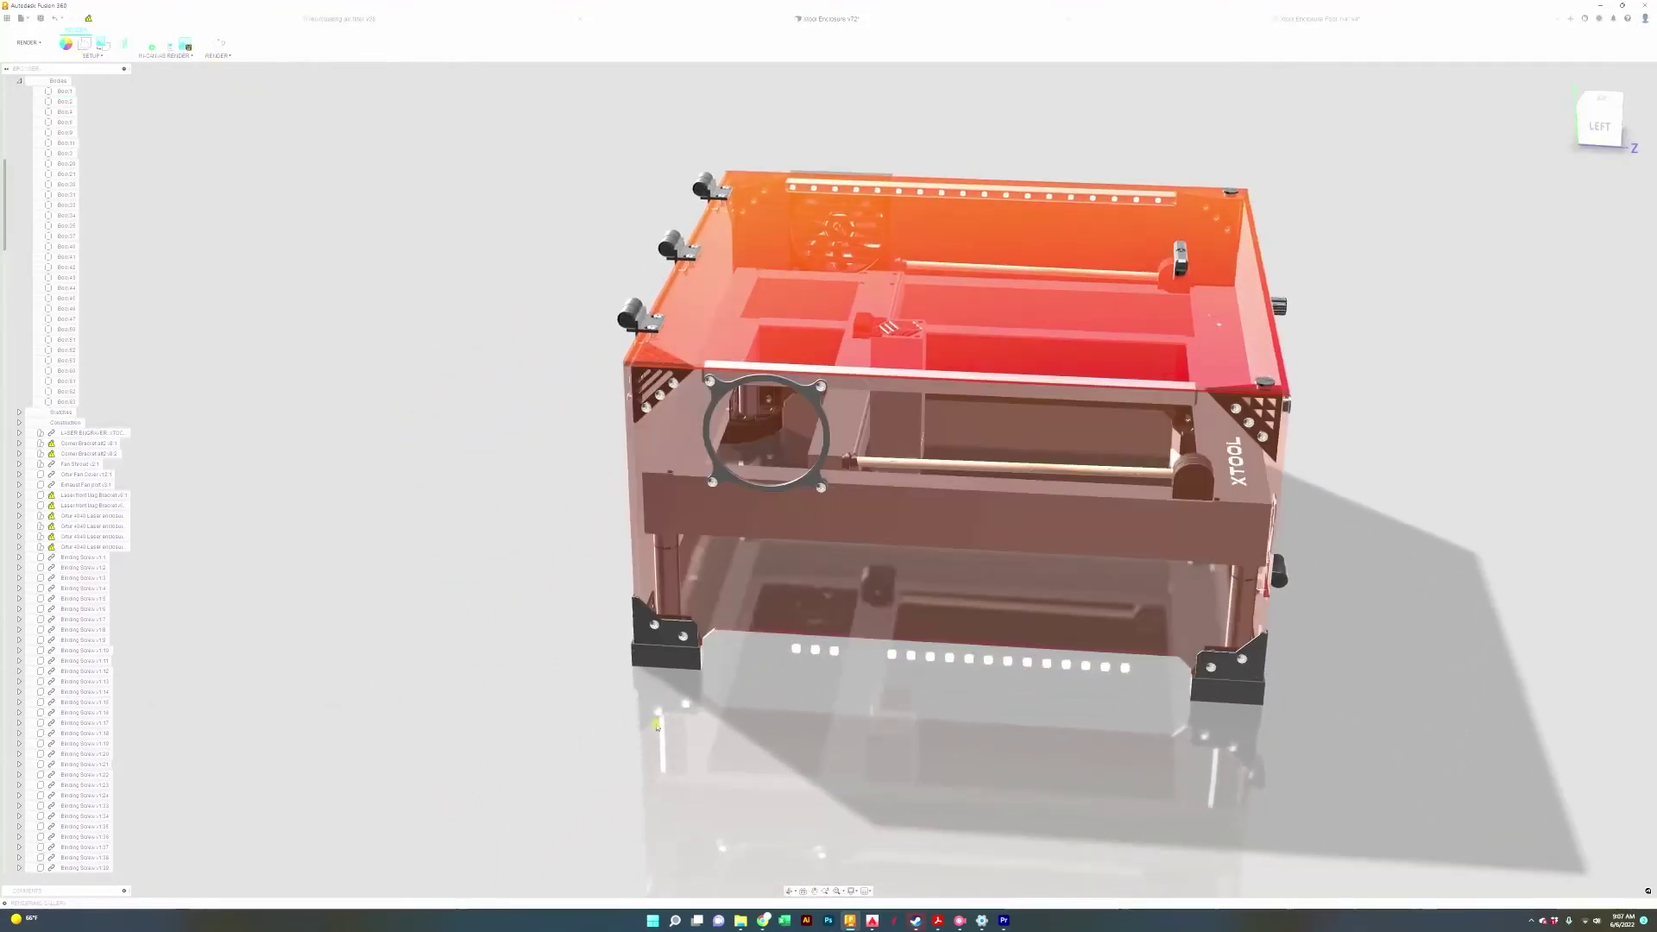
Examine a rear corner bracket and its riser block up close from the left side and the back
scroll(622, 712, "down", 1)
scroll(835, 602, "up", 10)
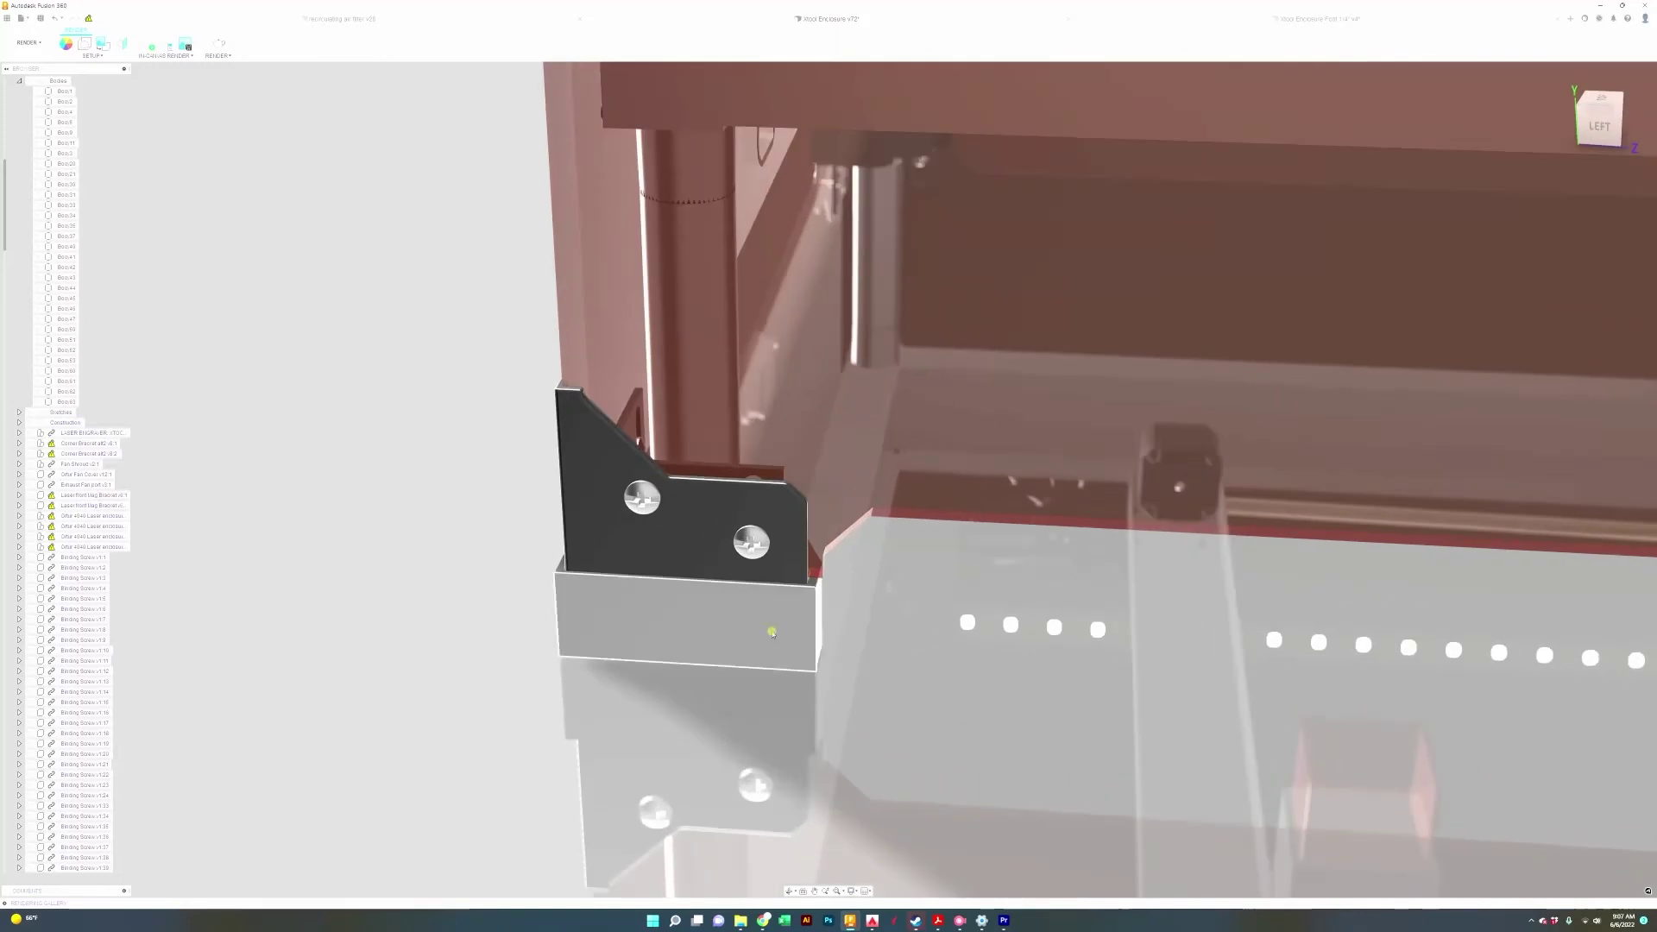
left_click(835, 601)
left_click_drag(1605, 130, 1650, 145)
left_click_drag(1132, 428, 868, 343)
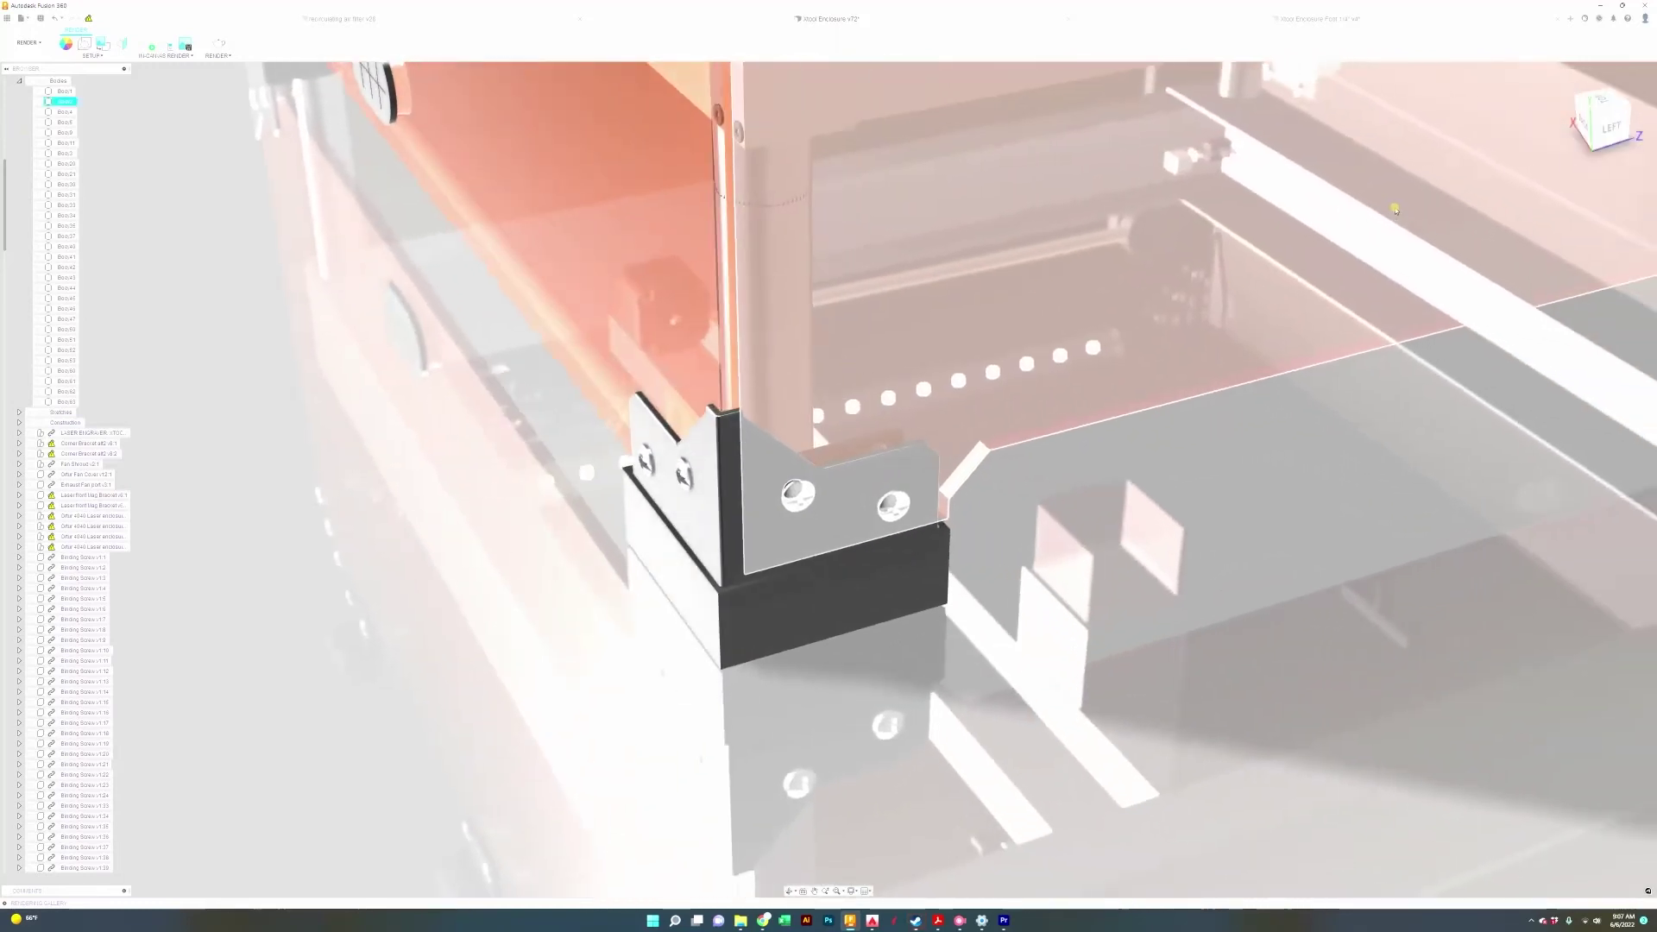
left_click_drag(1606, 130, 1648, 129)
left_click(1364, 344)
left_click_drag(1312, 362, 942, 231)
left_click(1586, 123)
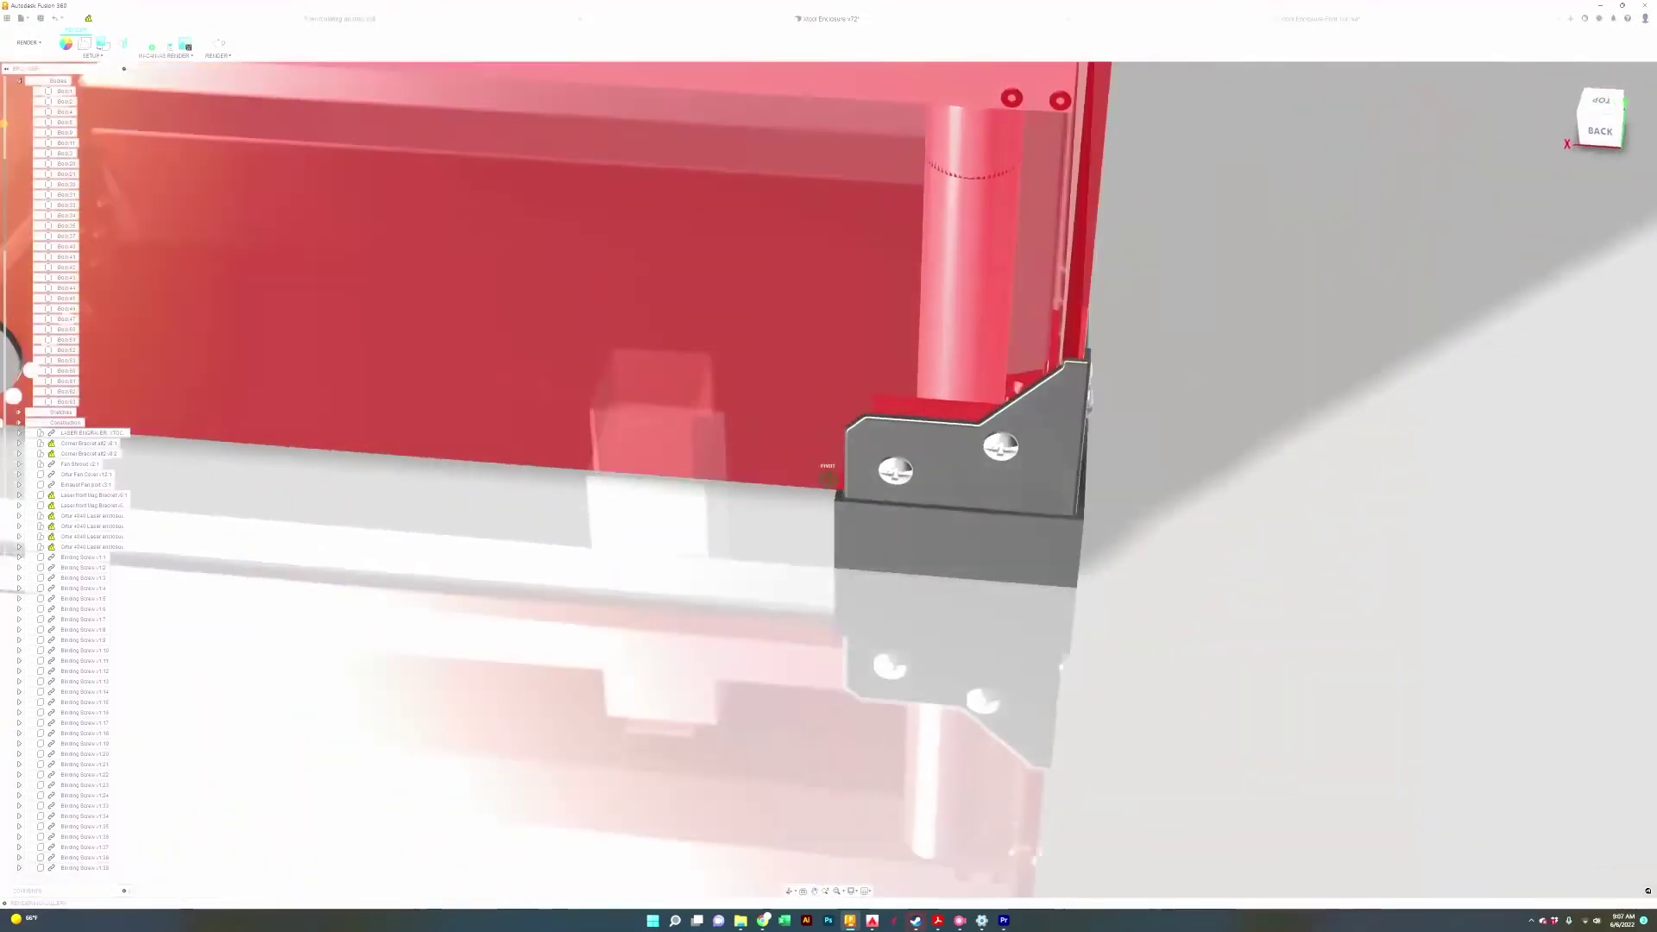
left_click(1599, 134)
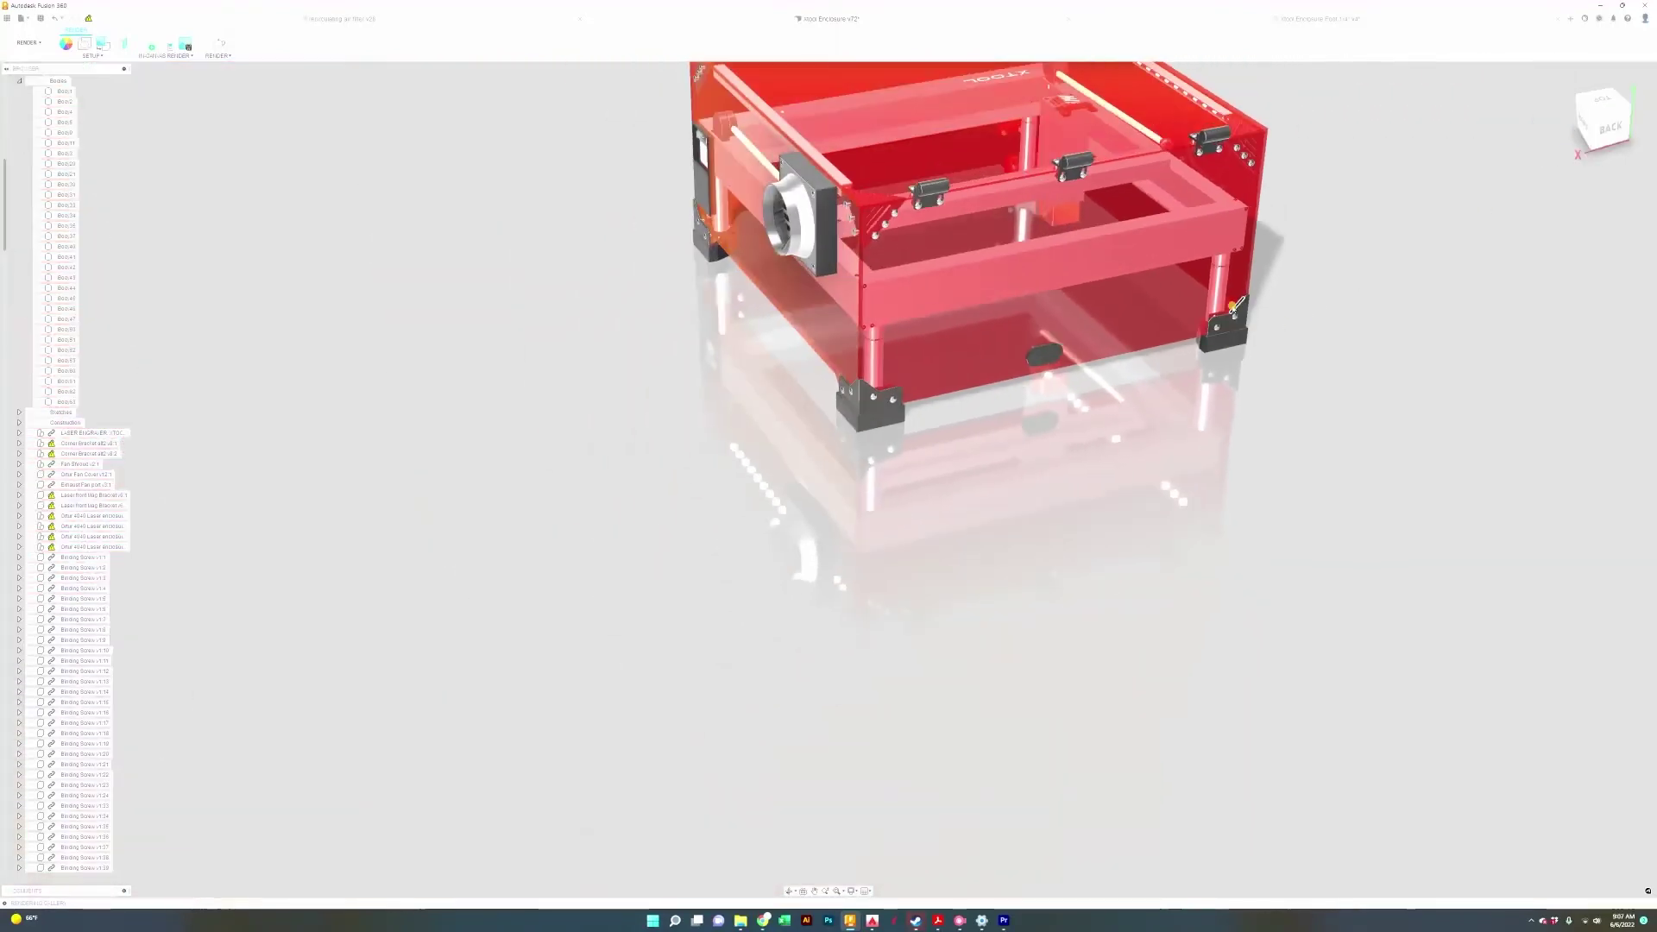
Examine the front-left corner bracket and its riser block up close from the enclosure's left side
mouse_move(1600, 136)
left_mouse_down()
mouse_move(1653, 155)
mouse_move(81, 159)
mouse_move(205, 128)
mouse_move(690, 112)
left_mouse_up()
left_click_drag(22, 112, 130, 112)
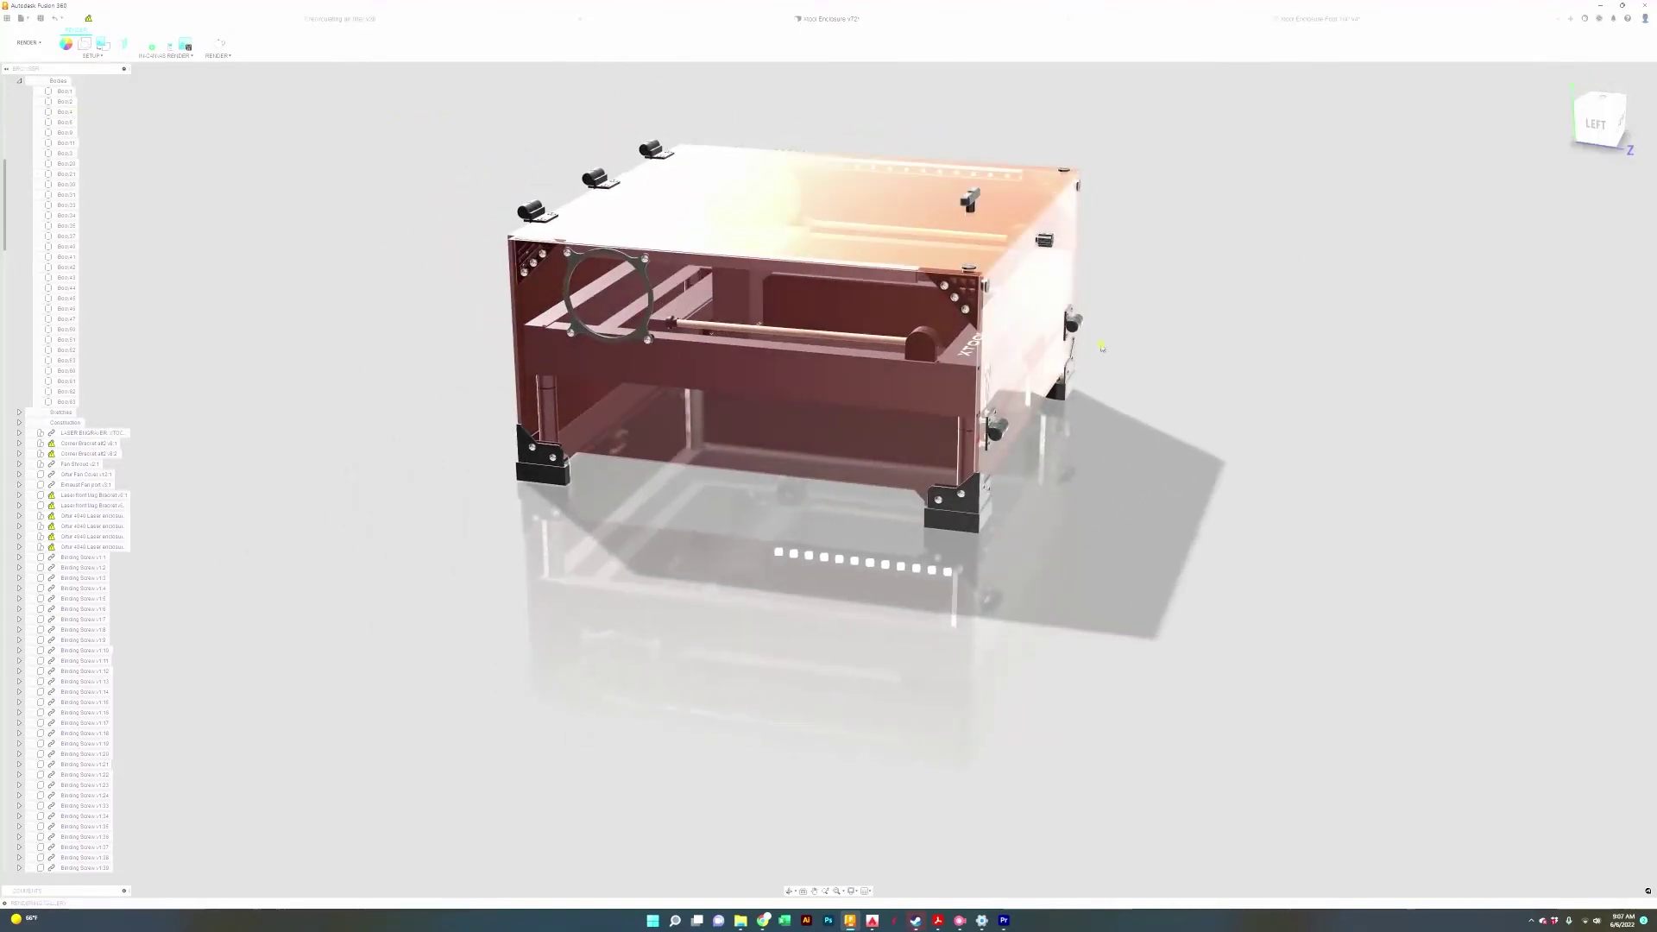
scroll(986, 422, "down", 3)
scroll(983, 501, "up", 6)
scroll(984, 501, "up", 5)
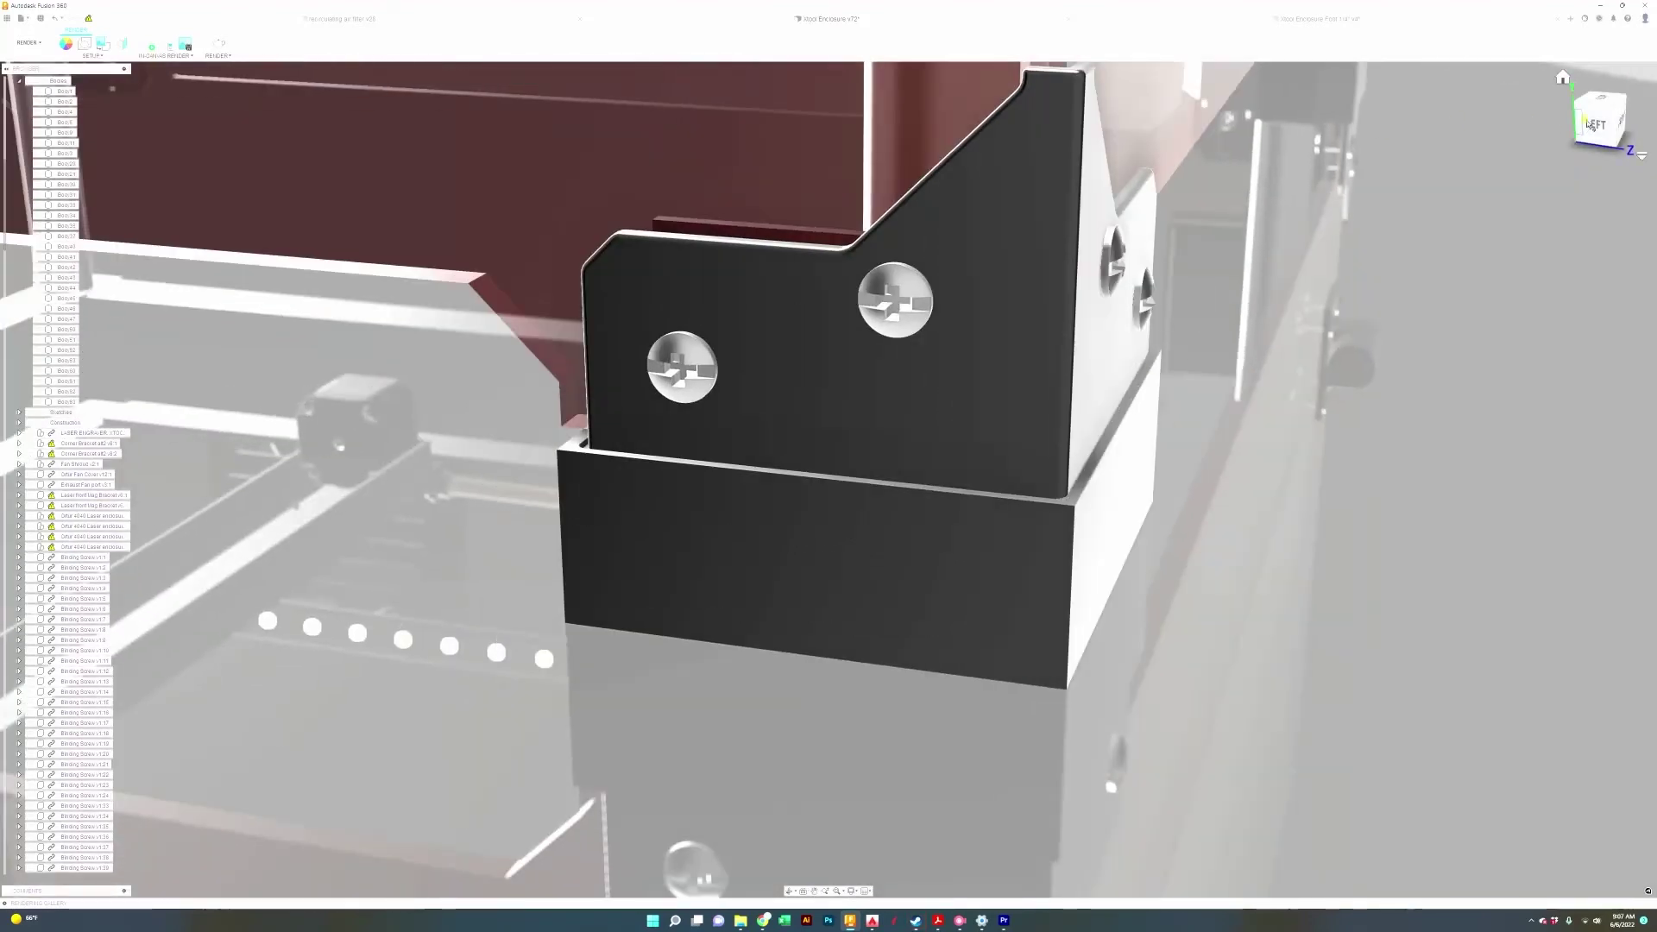
left_click(1599, 128)
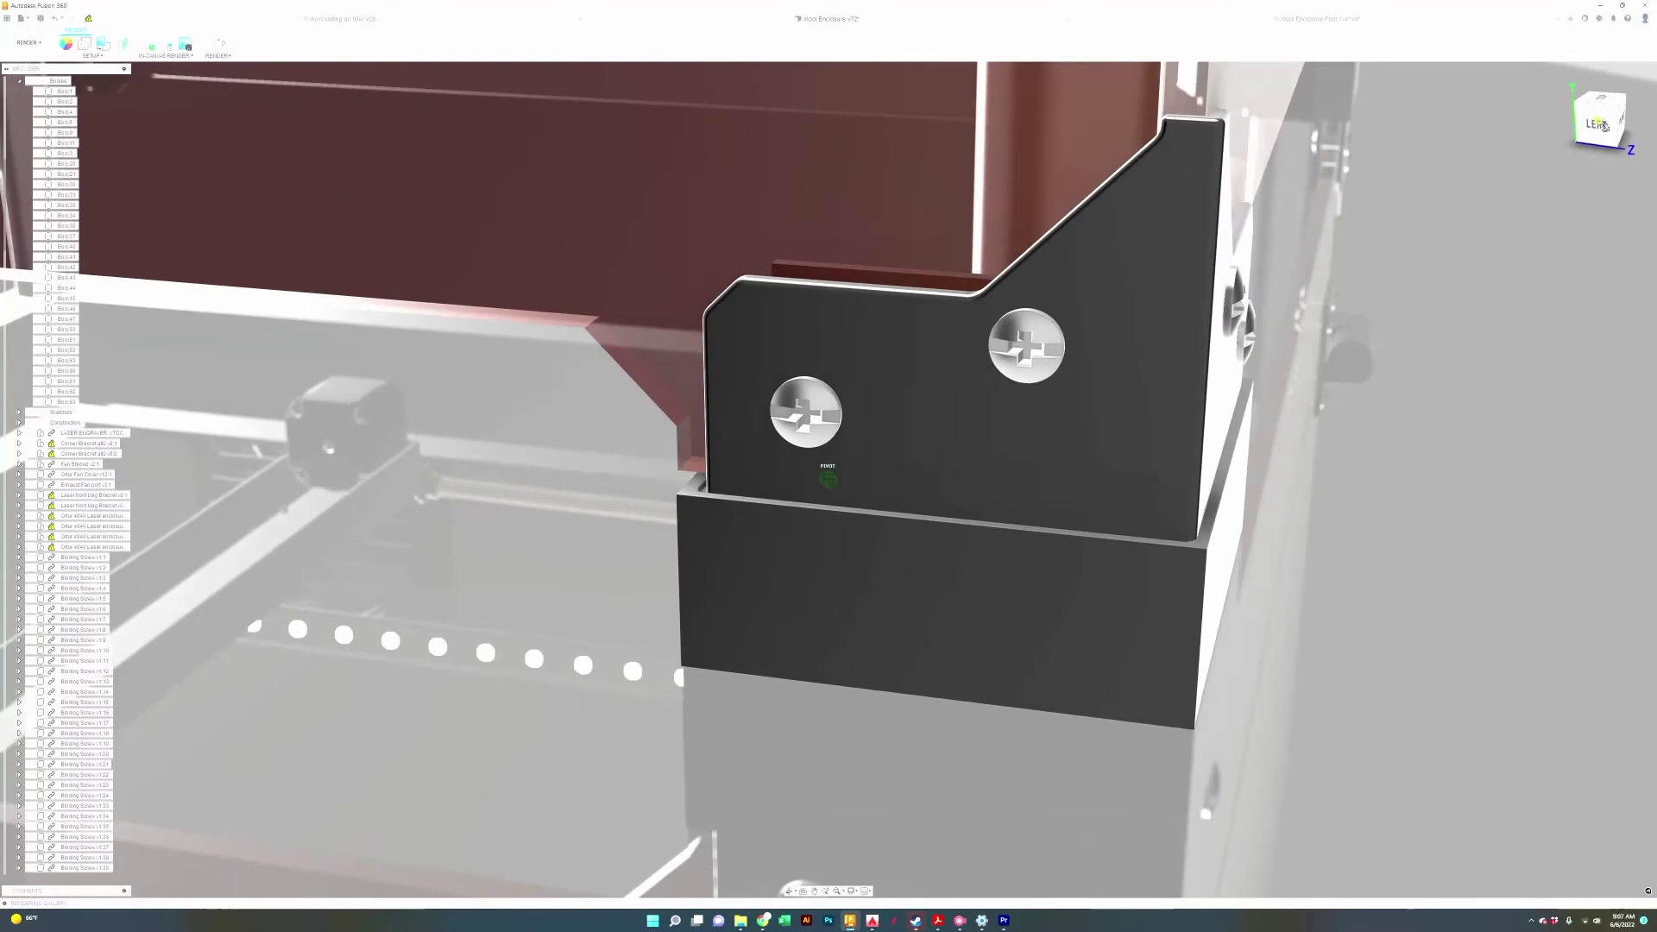
View the risers and the open gap under the enclosure from the left side around to the front
scroll(1356, 334, "down", 3)
scroll(1353, 335, "down", 2)
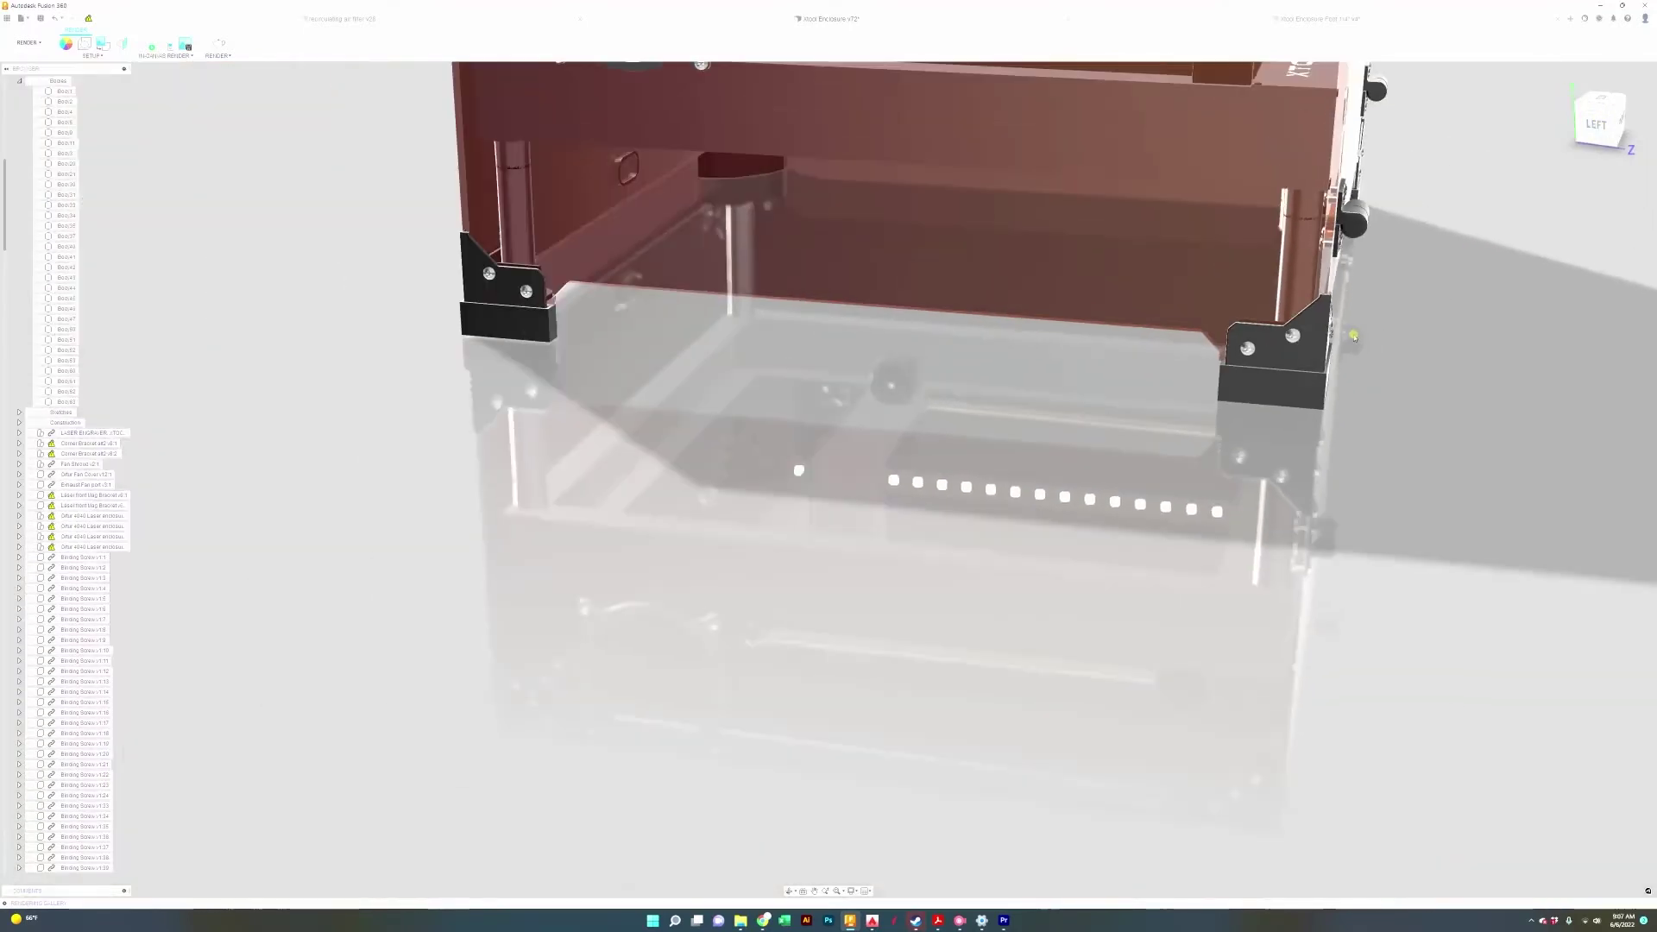
left_click_drag(1599, 128, 1545, 115)
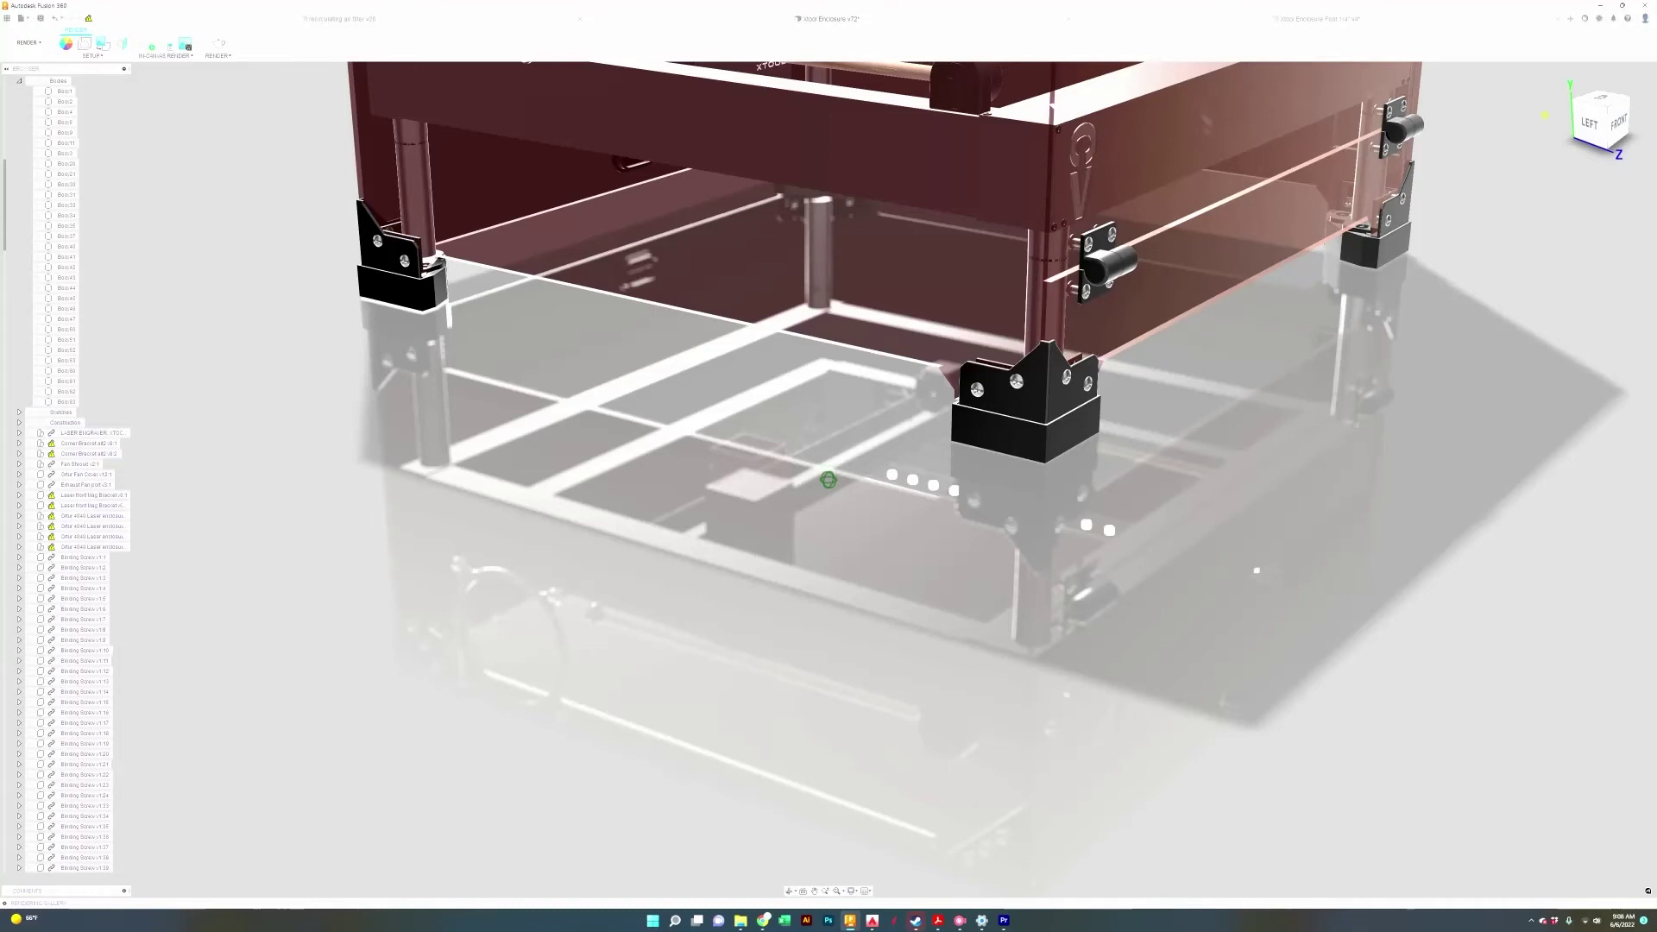
left_click_drag(1545, 115, 1581, 90)
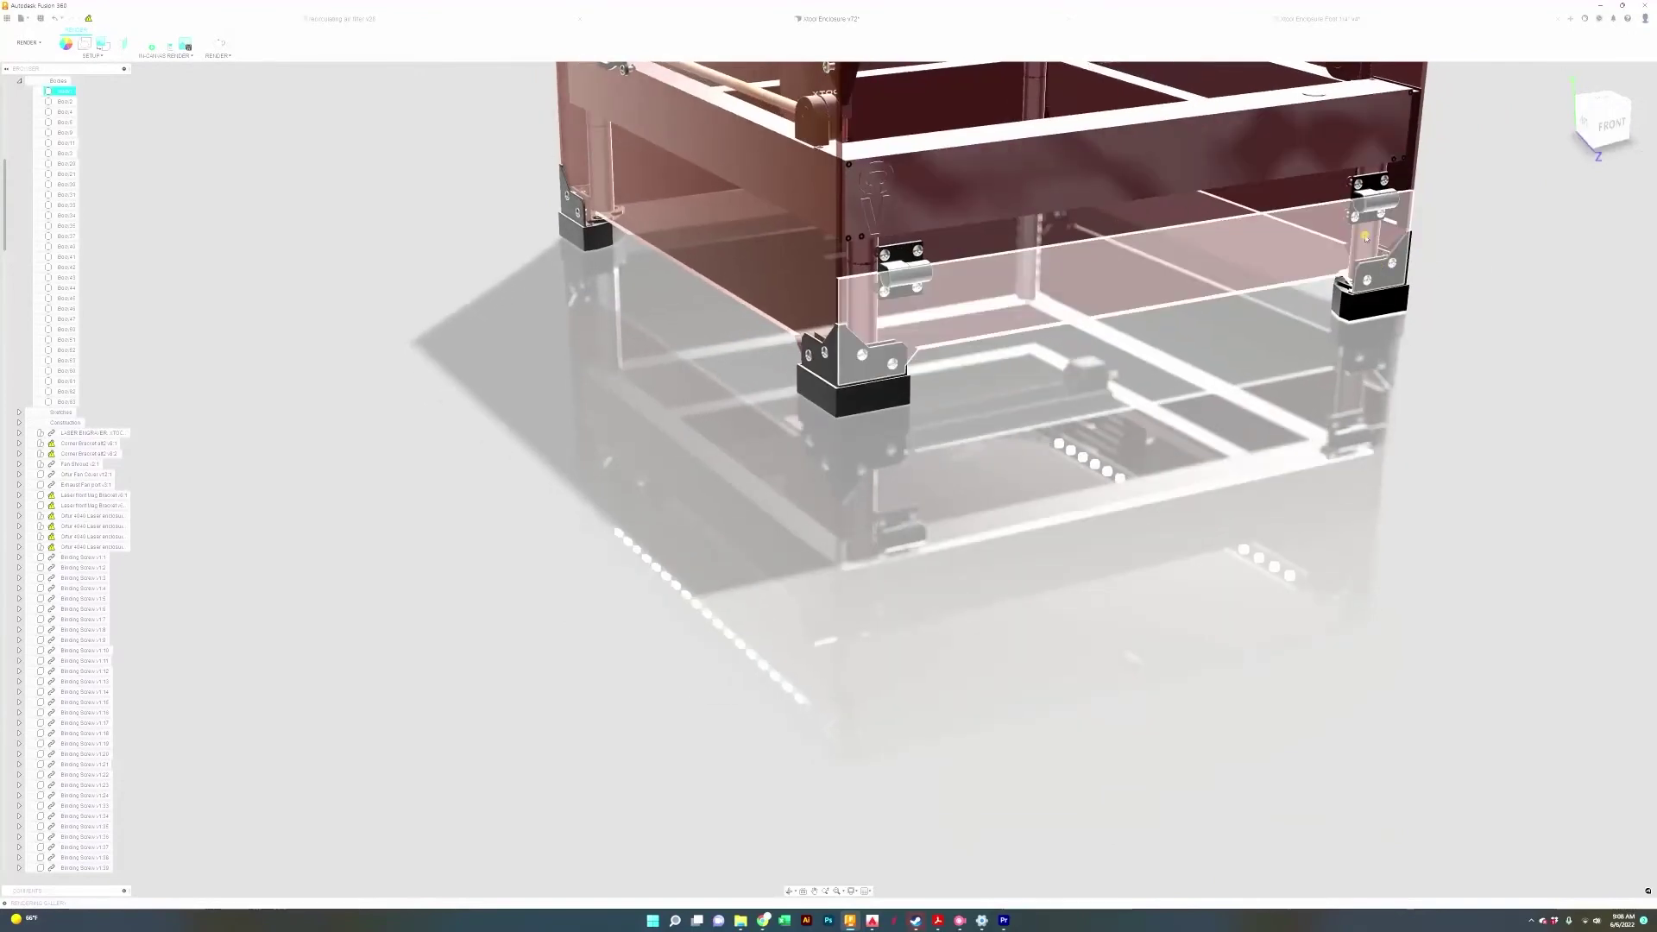
Inspect the front-left riser block, corner bracket and front panel hinge up close from the front
scroll(1201, 482, "up", 3)
left_click_drag(1122, 491, 1343, 784)
scroll(1060, 653, "up", 1)
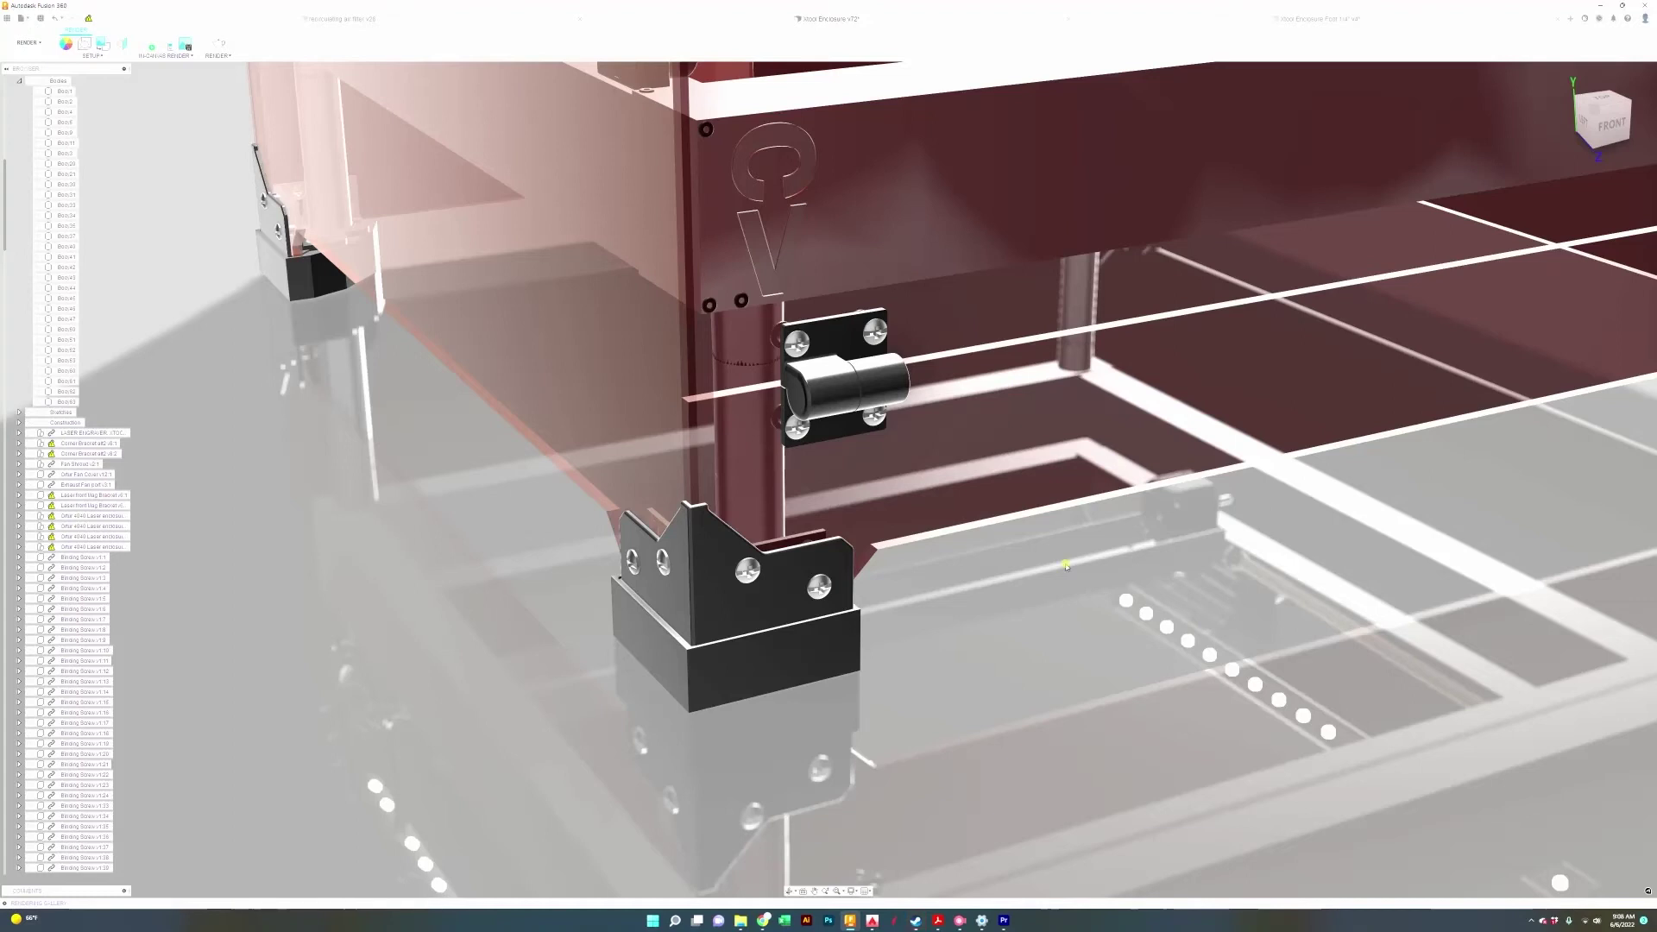
scroll(1066, 565, "down", 2)
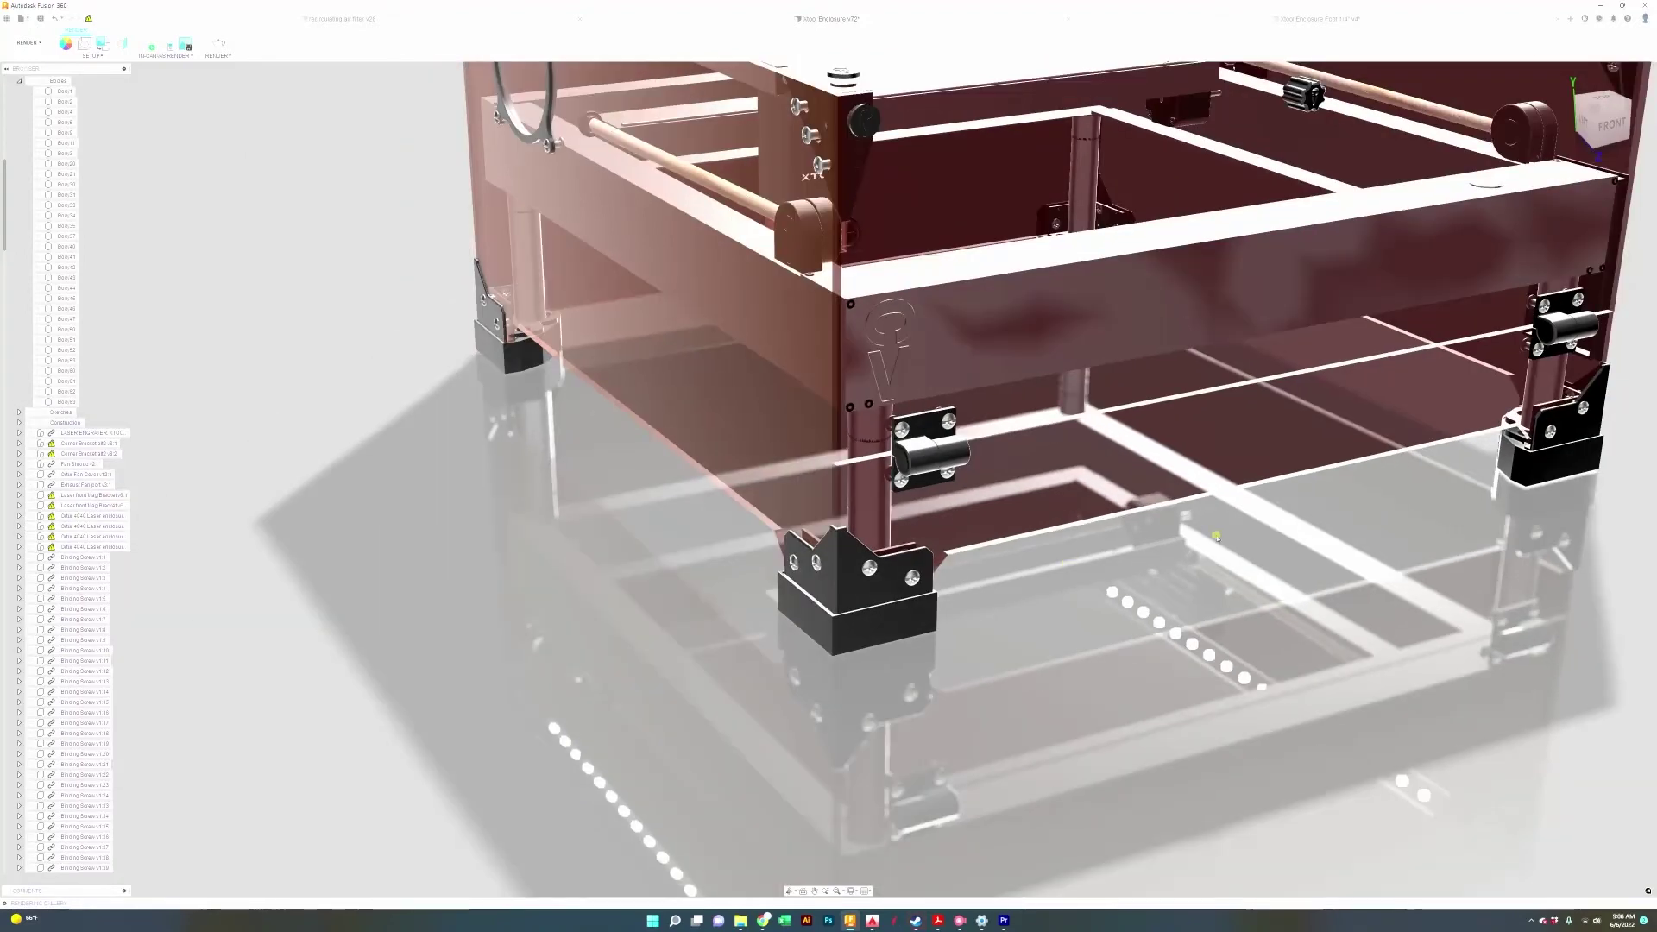
left_click_drag(1607, 121, 1512, 113)
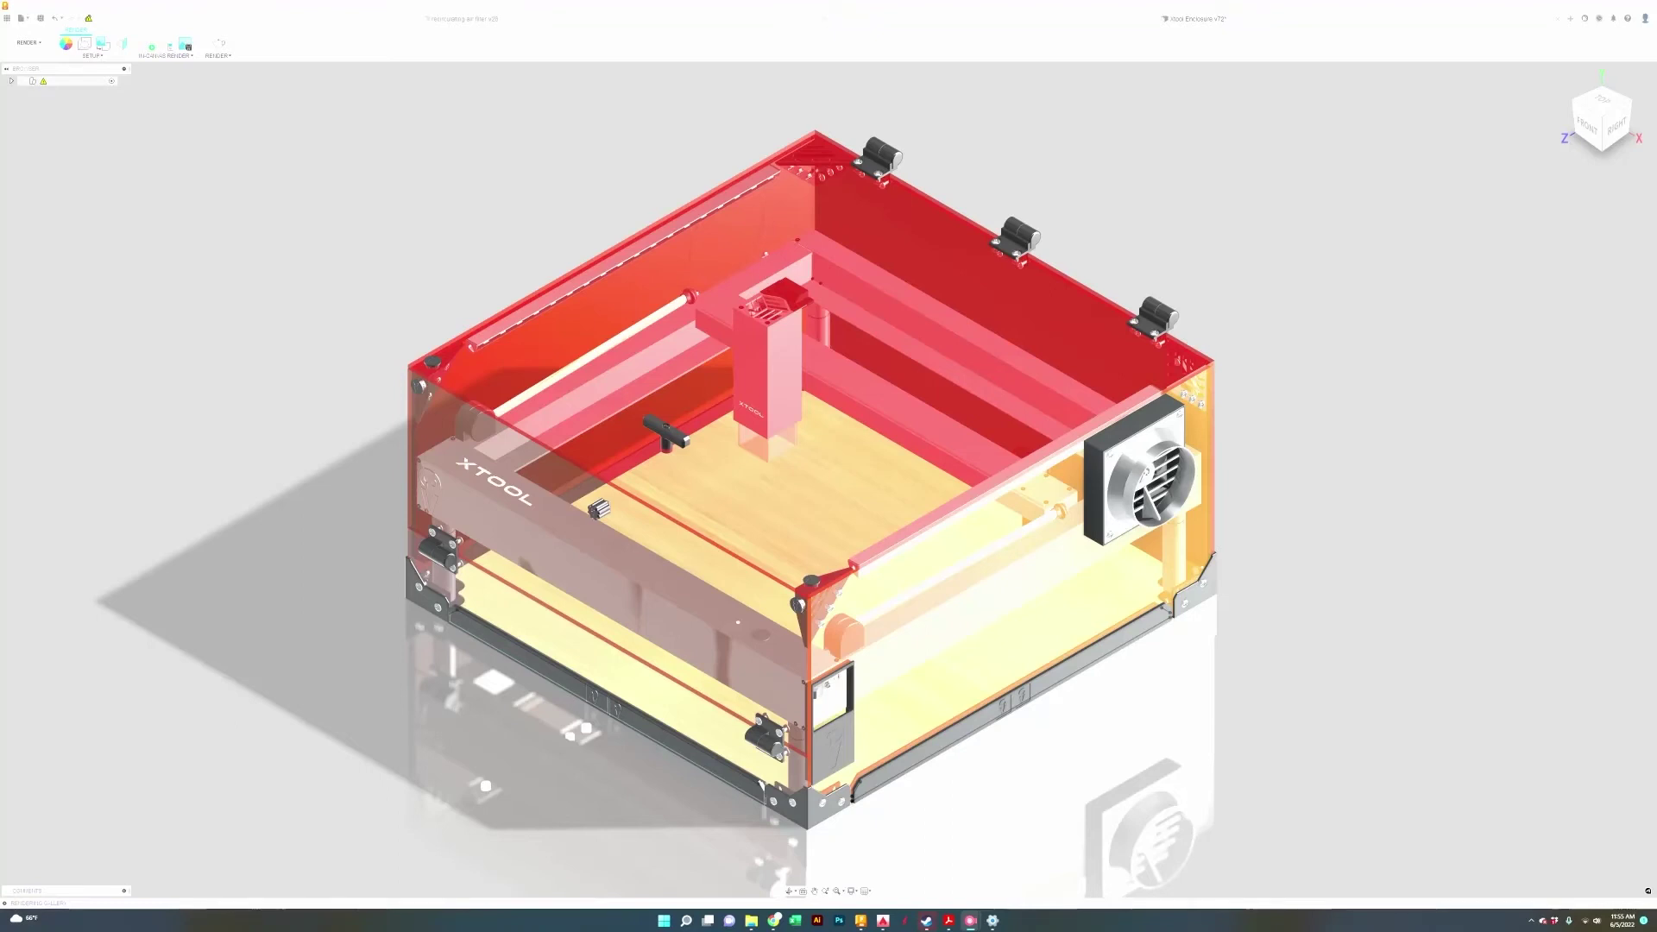
Examine the front bottom rail, its center joint and the front panel hinges on the closed-bottom enclosure
scroll(742, 742, "down", 3)
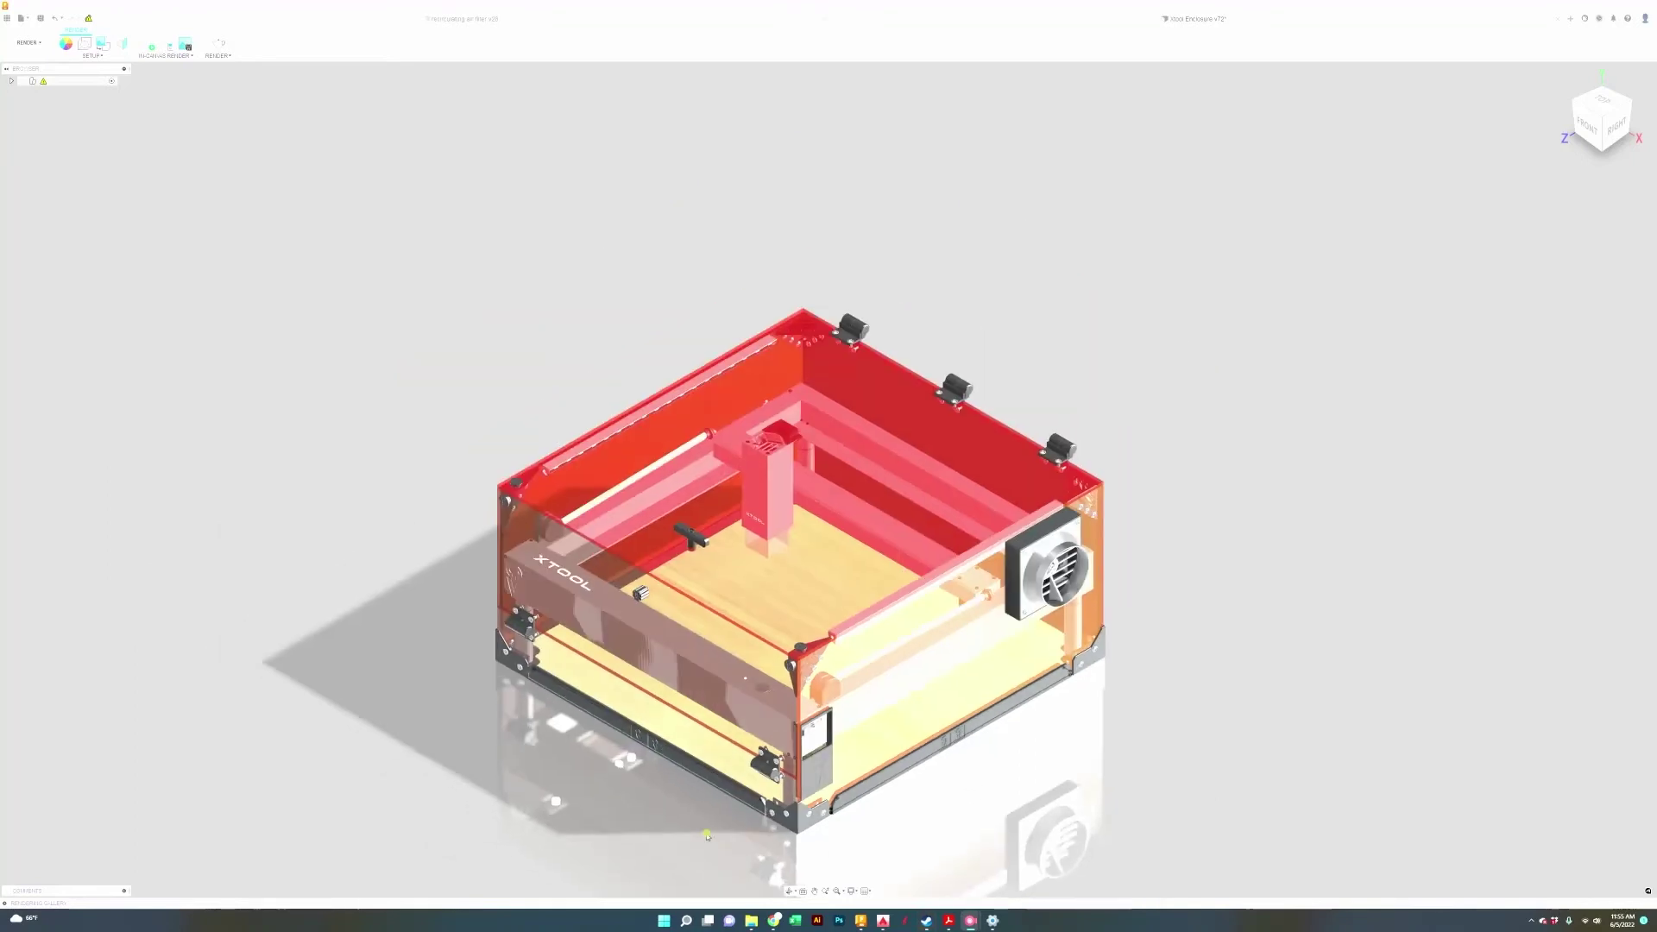
scroll(685, 816, "up", 7)
left_click_drag(684, 816, 761, 774)
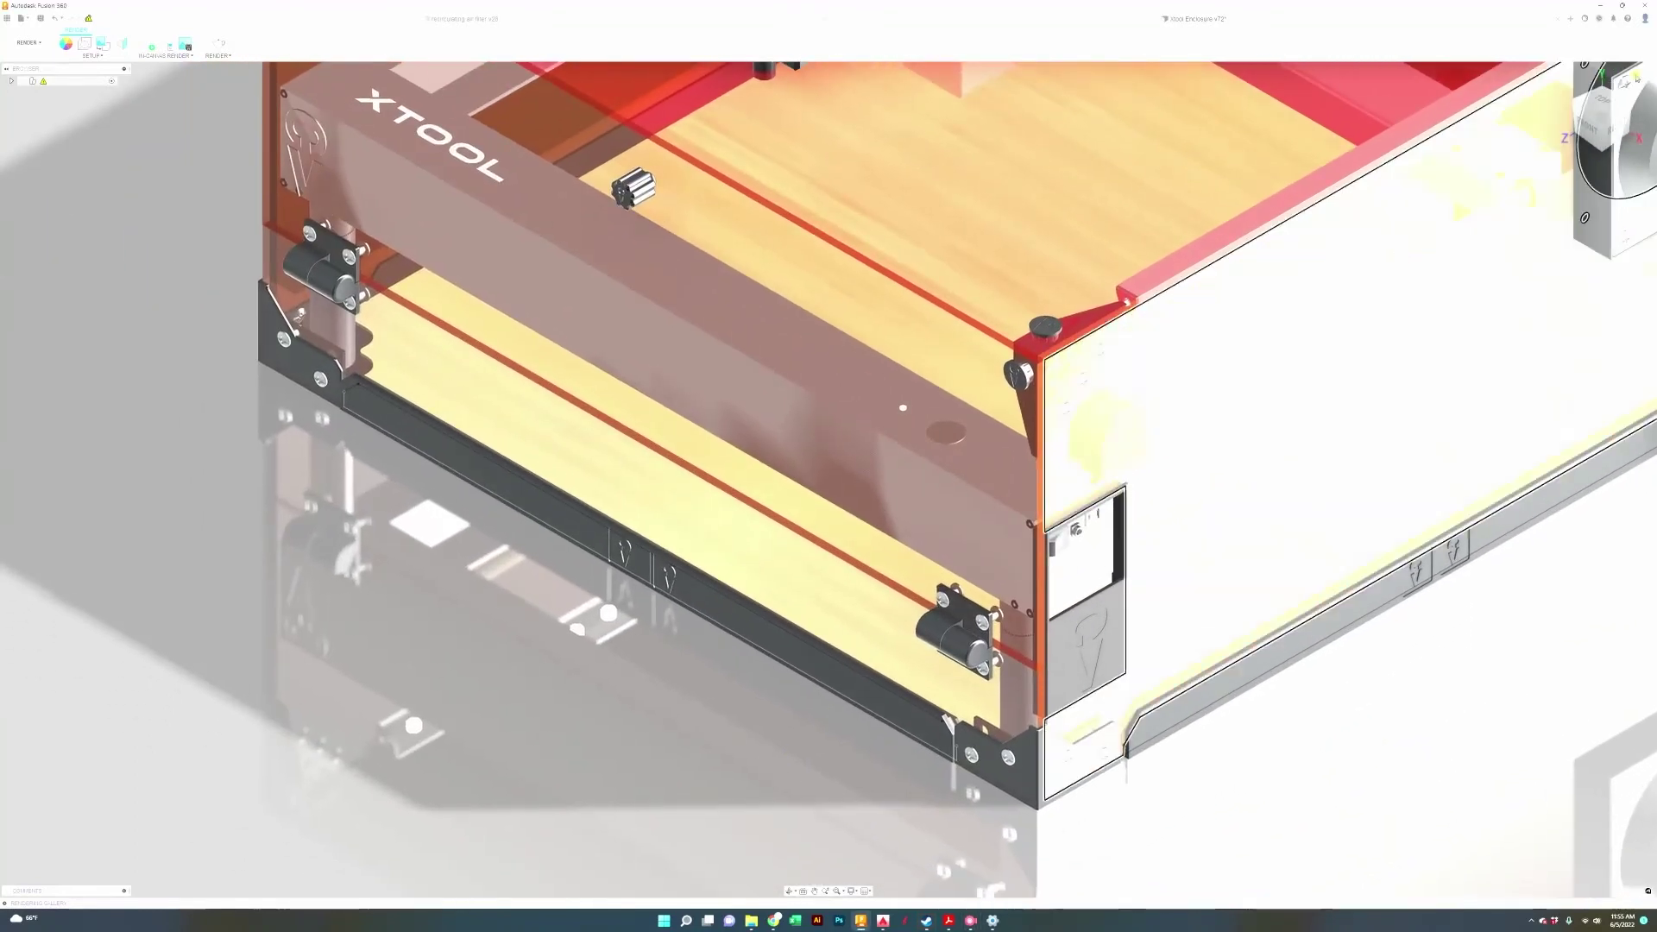
left_click(1587, 127)
left_click(1588, 127)
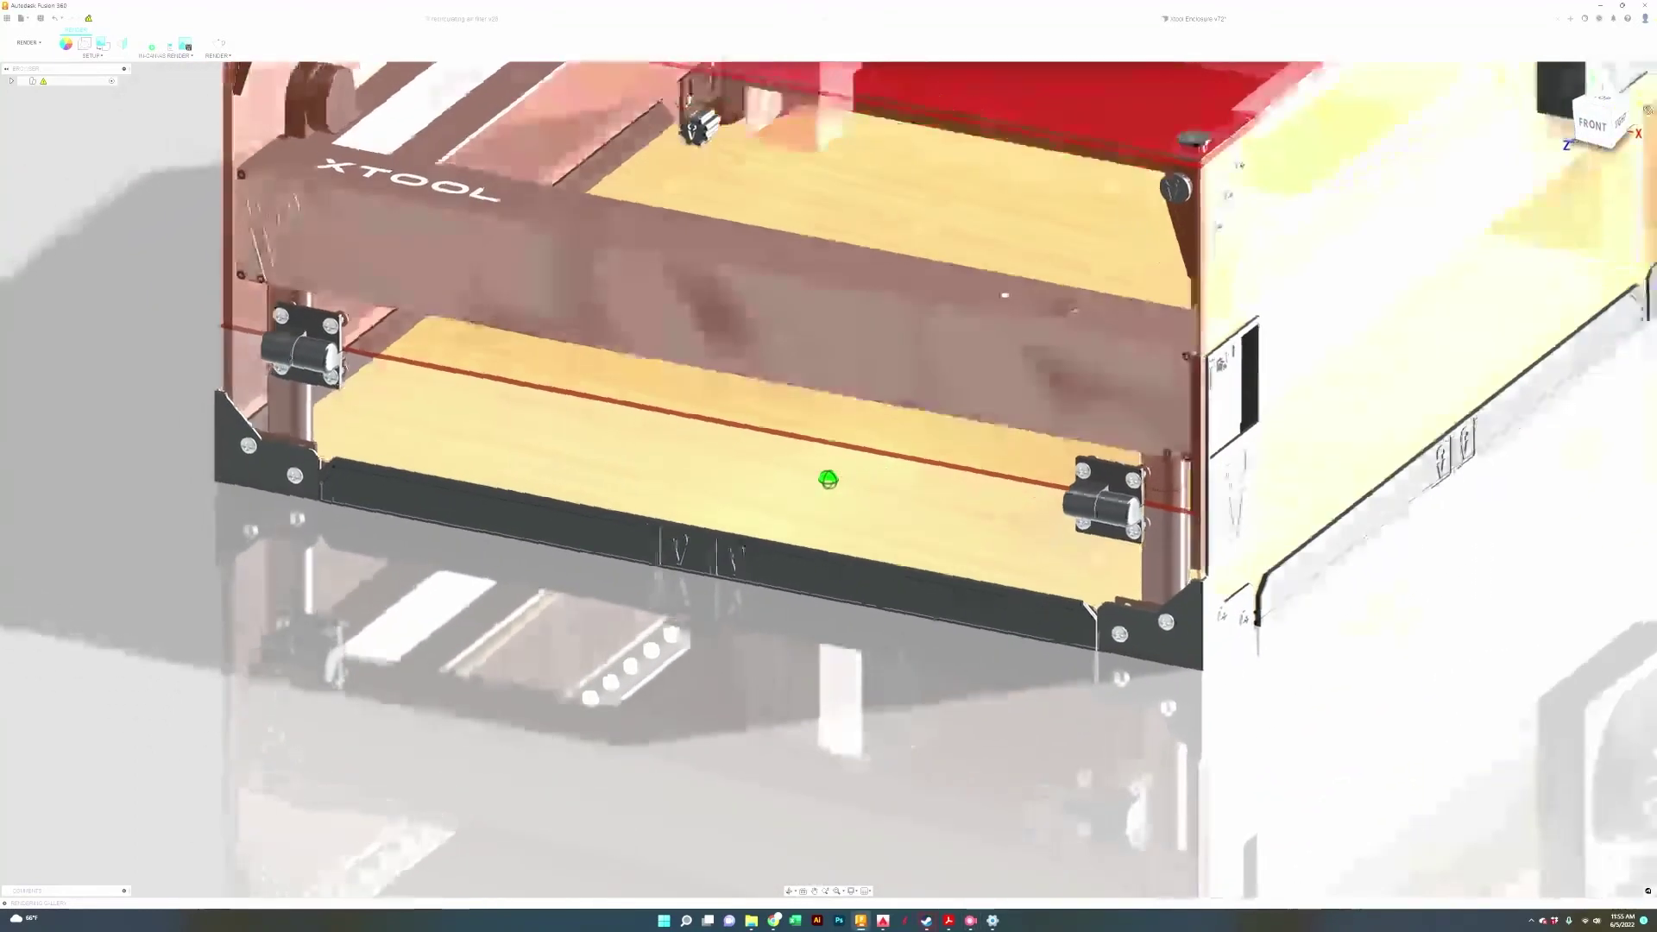
scroll(828, 480, "up", 2)
left_click_drag(12, 101, 1416, 340)
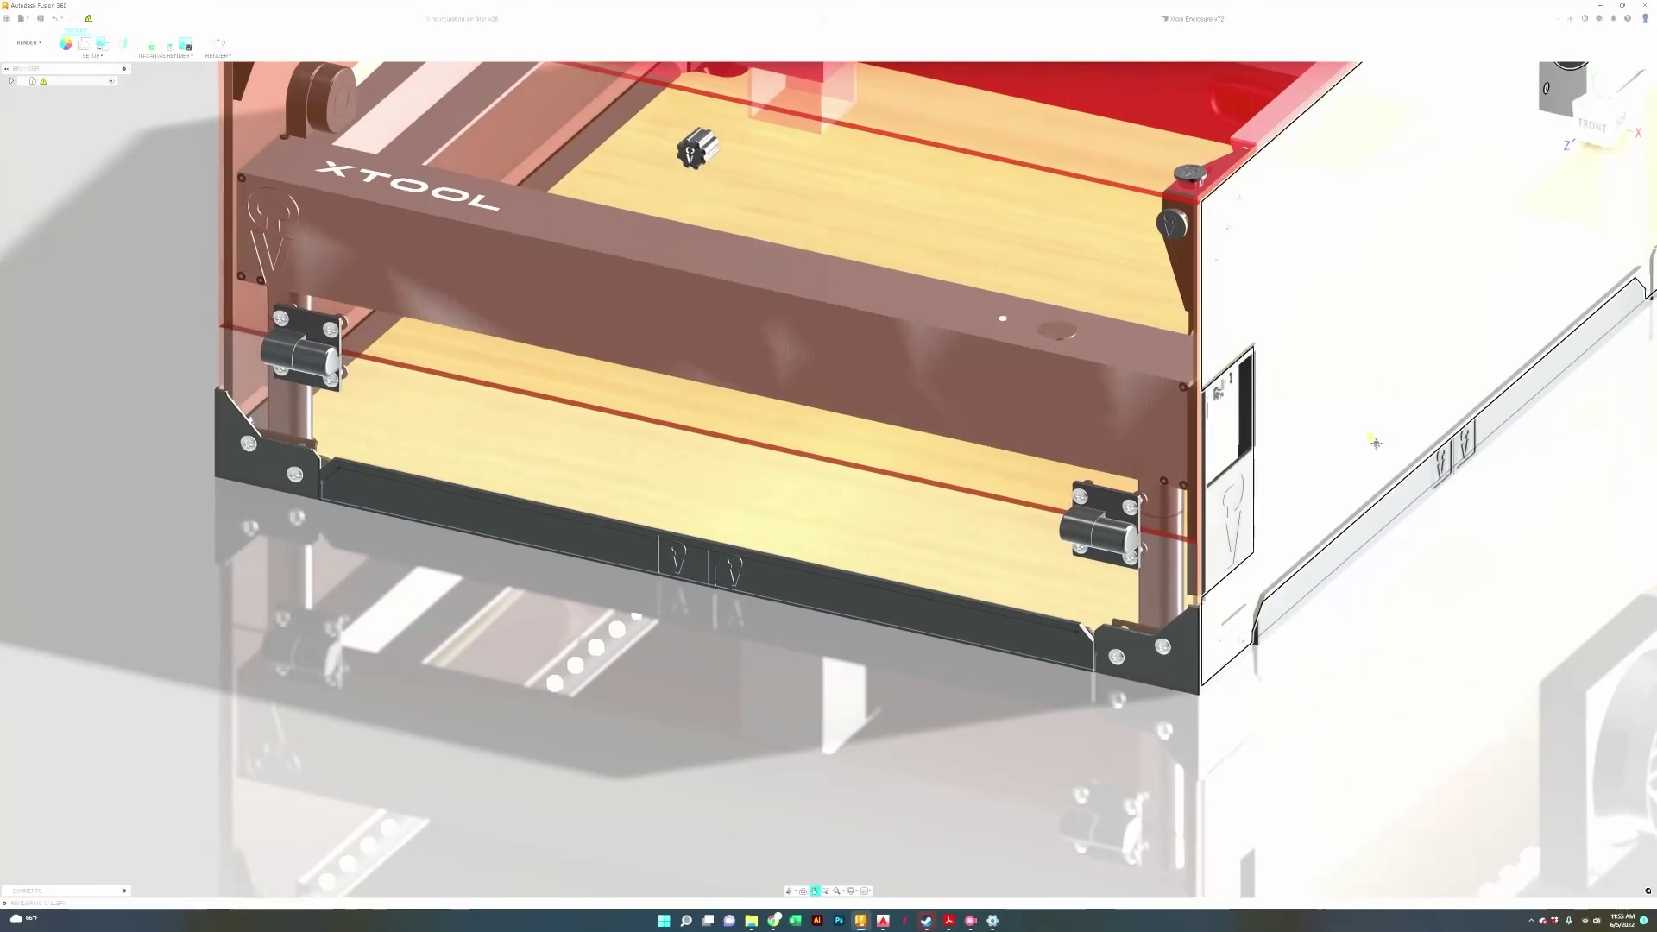
left_click_drag(1360, 451, 1273, 488)
left_click_drag(1594, 133, 1539, 118)
left_click_drag(1302, 640, 1085, 658)
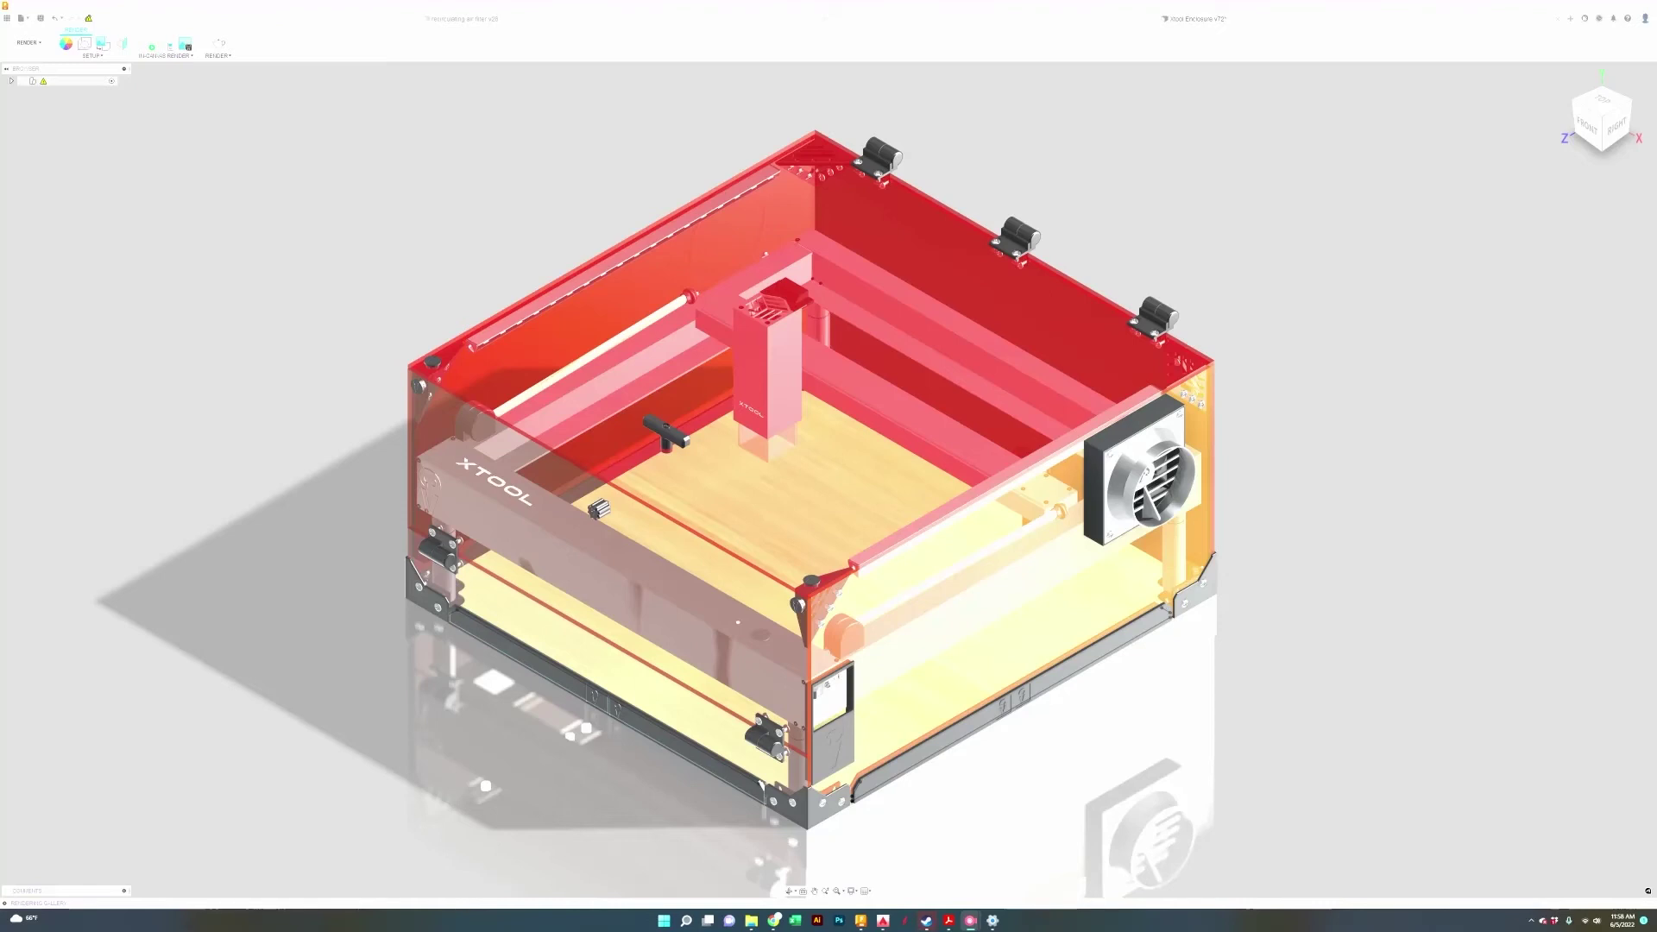
View the closed-bottom enclosure and its laser interior from above the front-right corner
mouse_move(1582, 130)
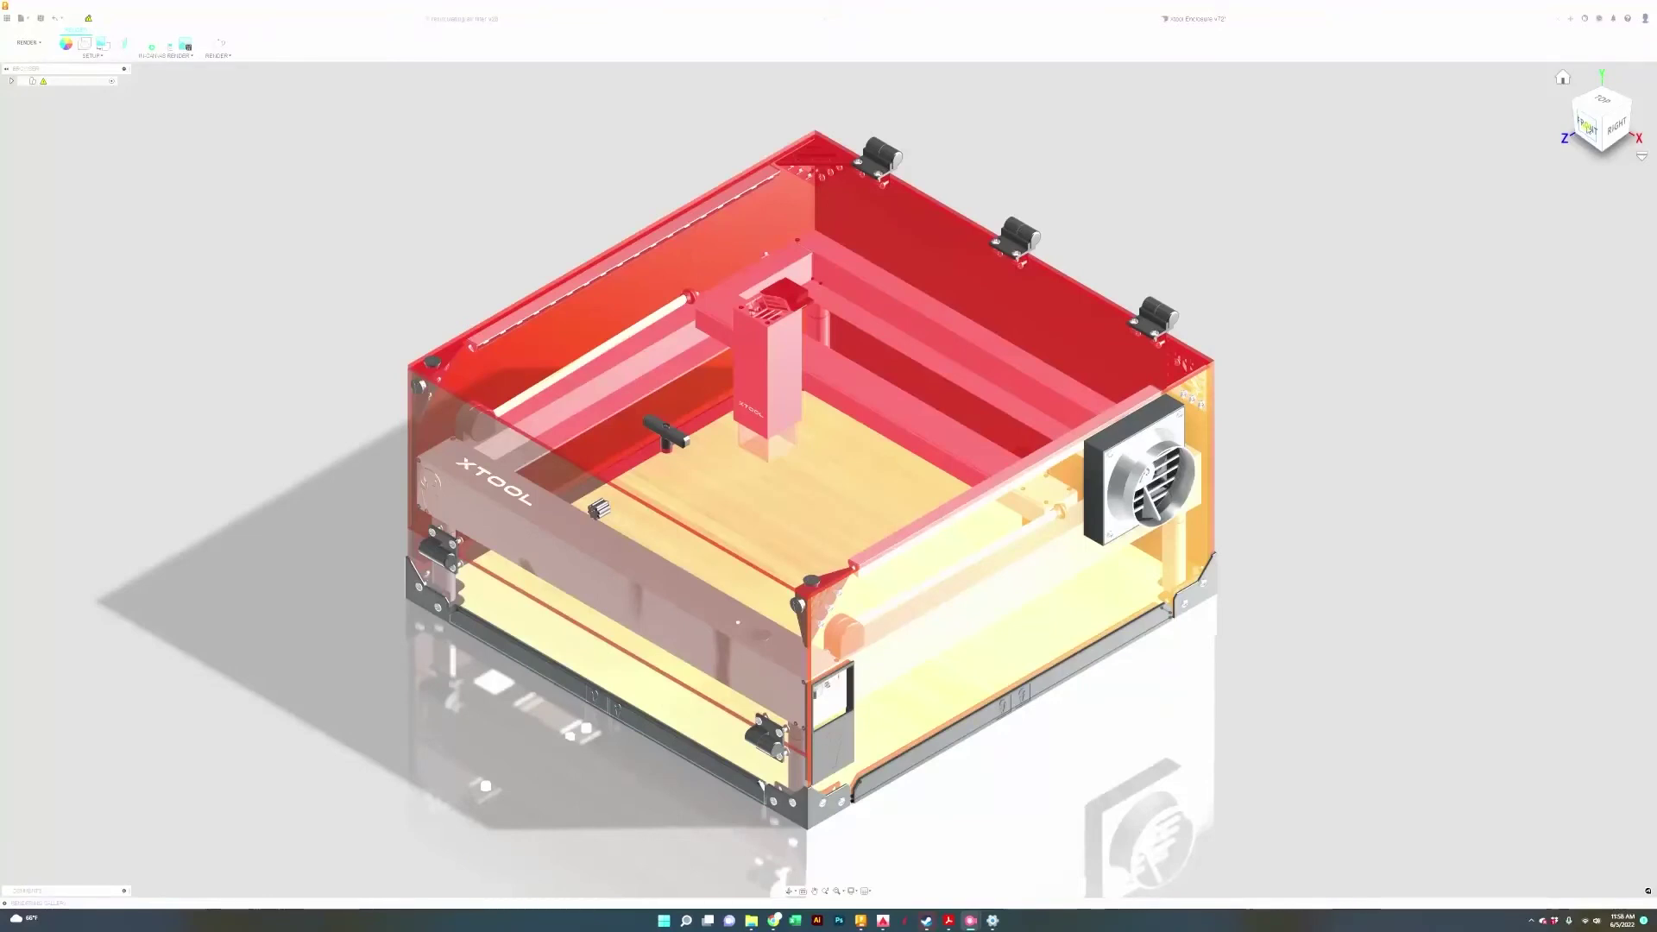
left_click_drag(1587, 128, 1644, 129)
left_click_drag(138, 106, 1357, 517)
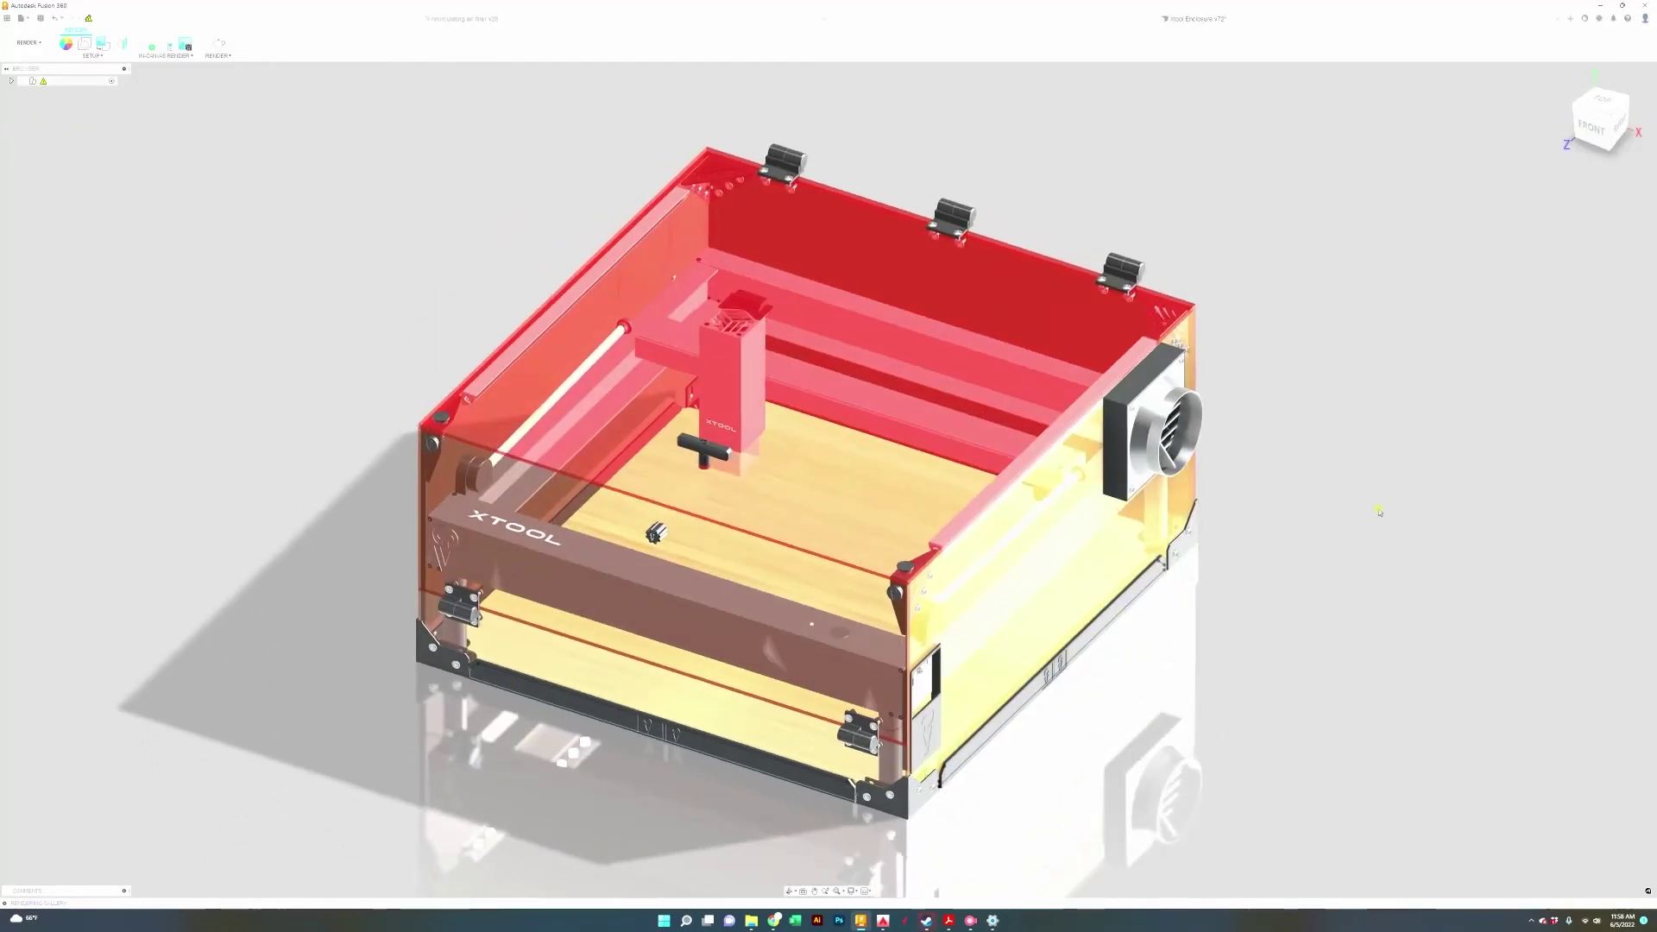
scroll(1331, 519, "up", 2)
left_click_drag(1579, 130, 1568, 126)
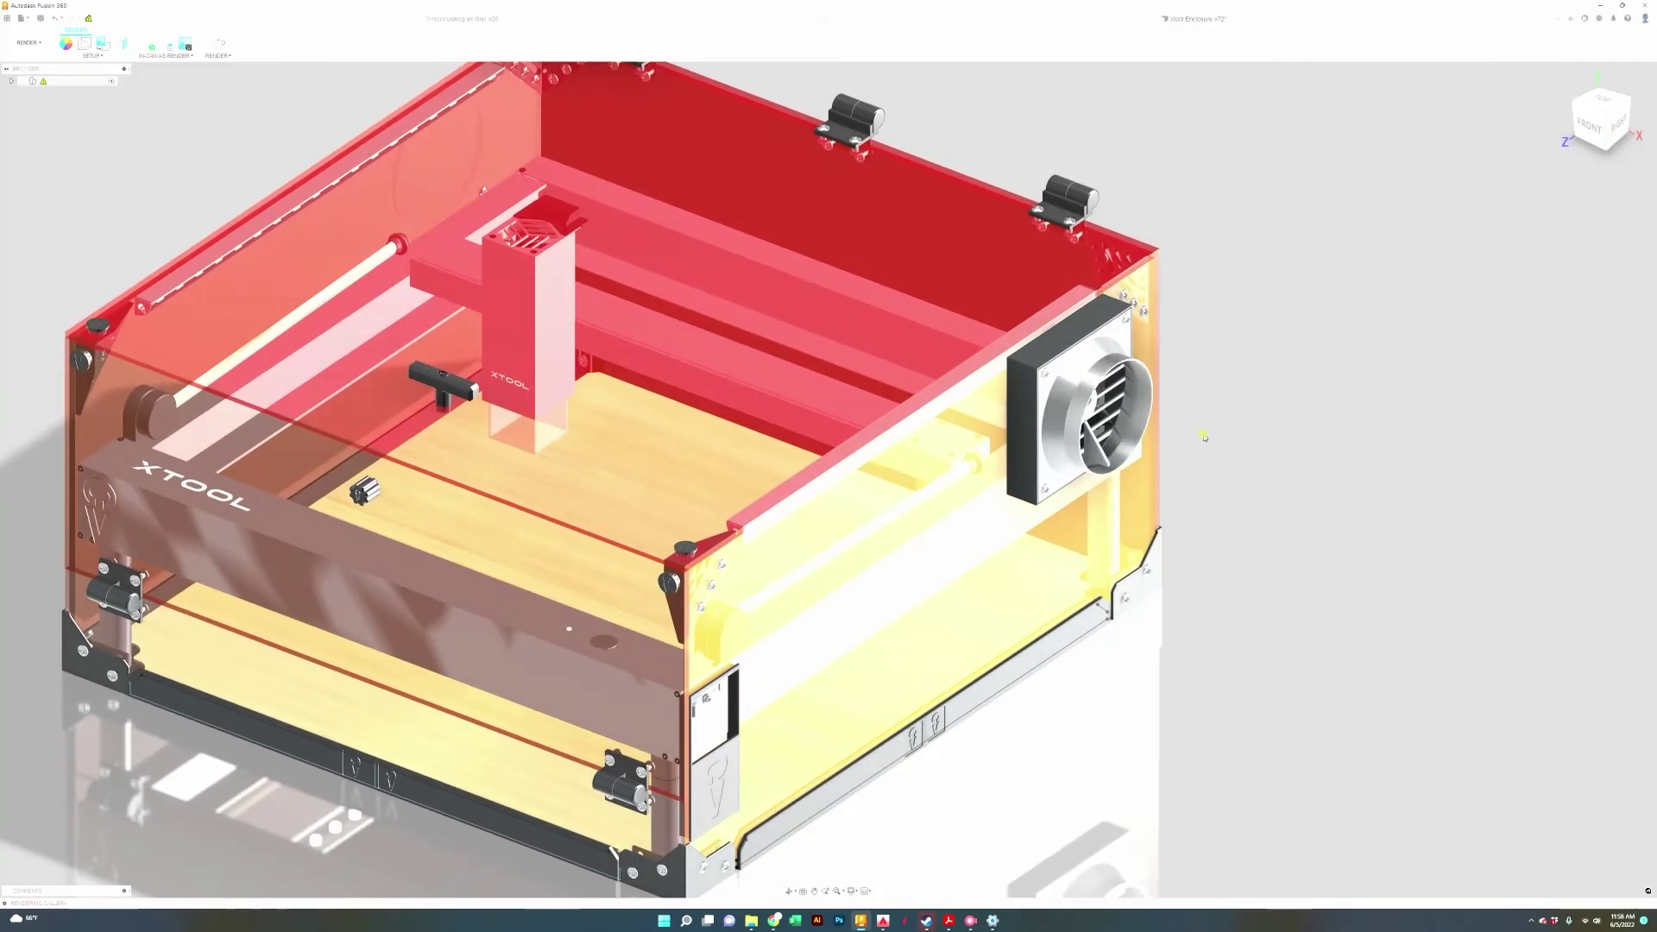
Inspect the exhaust fan and its duct flange on the right side panel up close
left_click_drag(1206, 436, 1262, 472)
scroll(1262, 473, "up", 2)
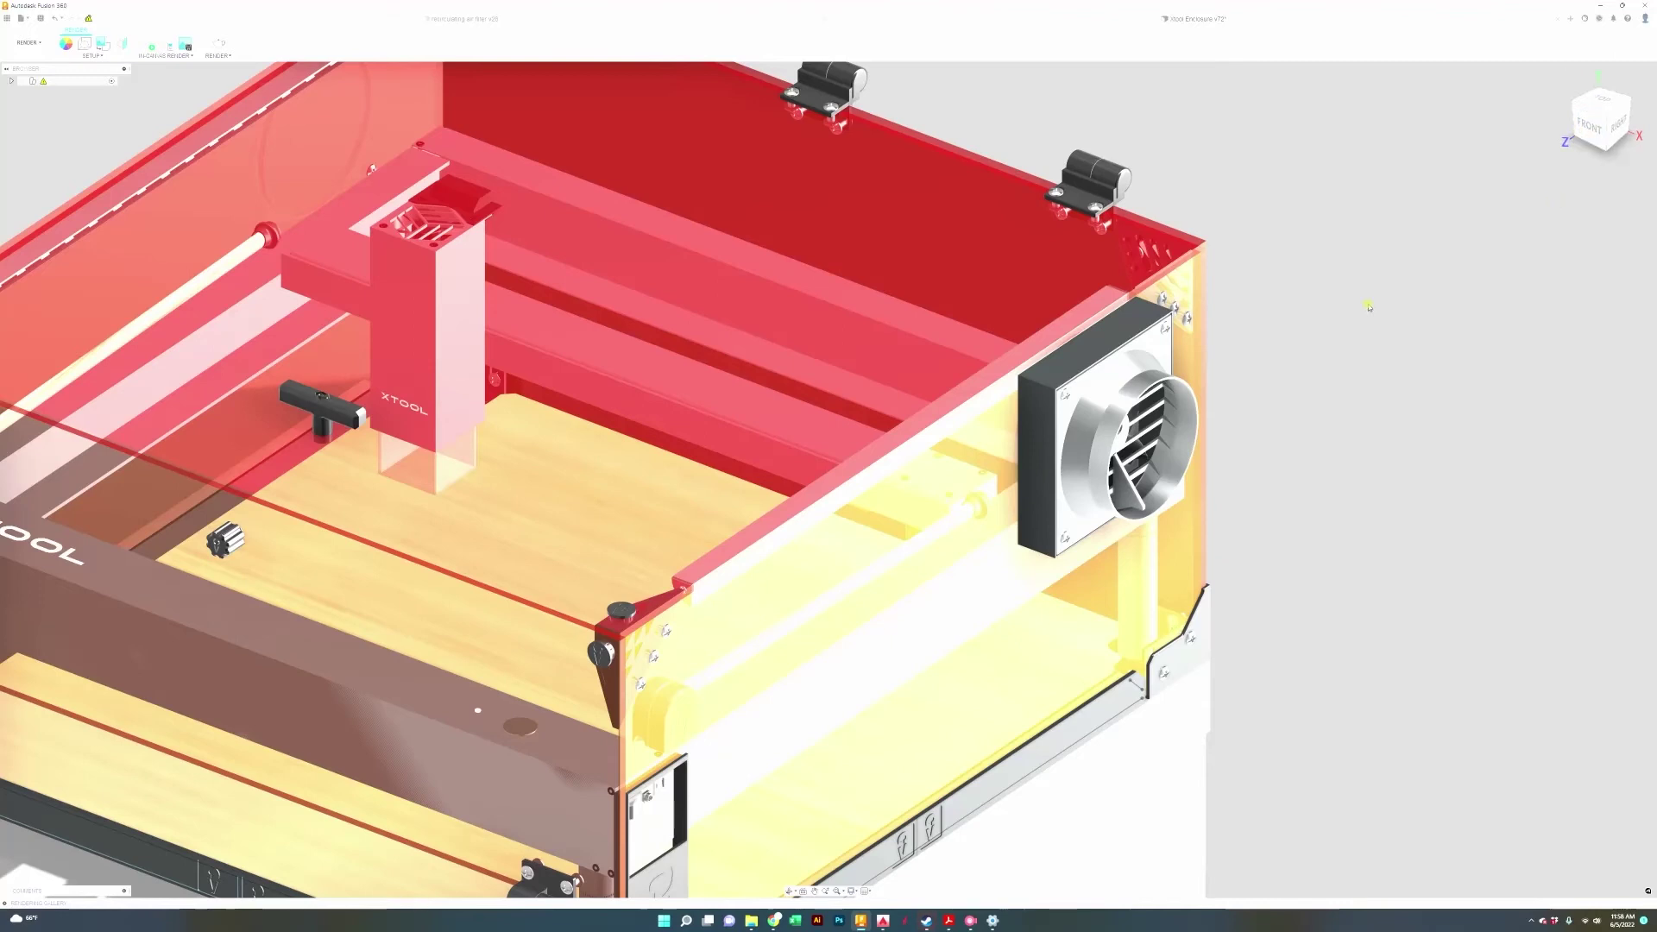
scroll(1370, 307, "up", 1)
scroll(1369, 306, "up", 3)
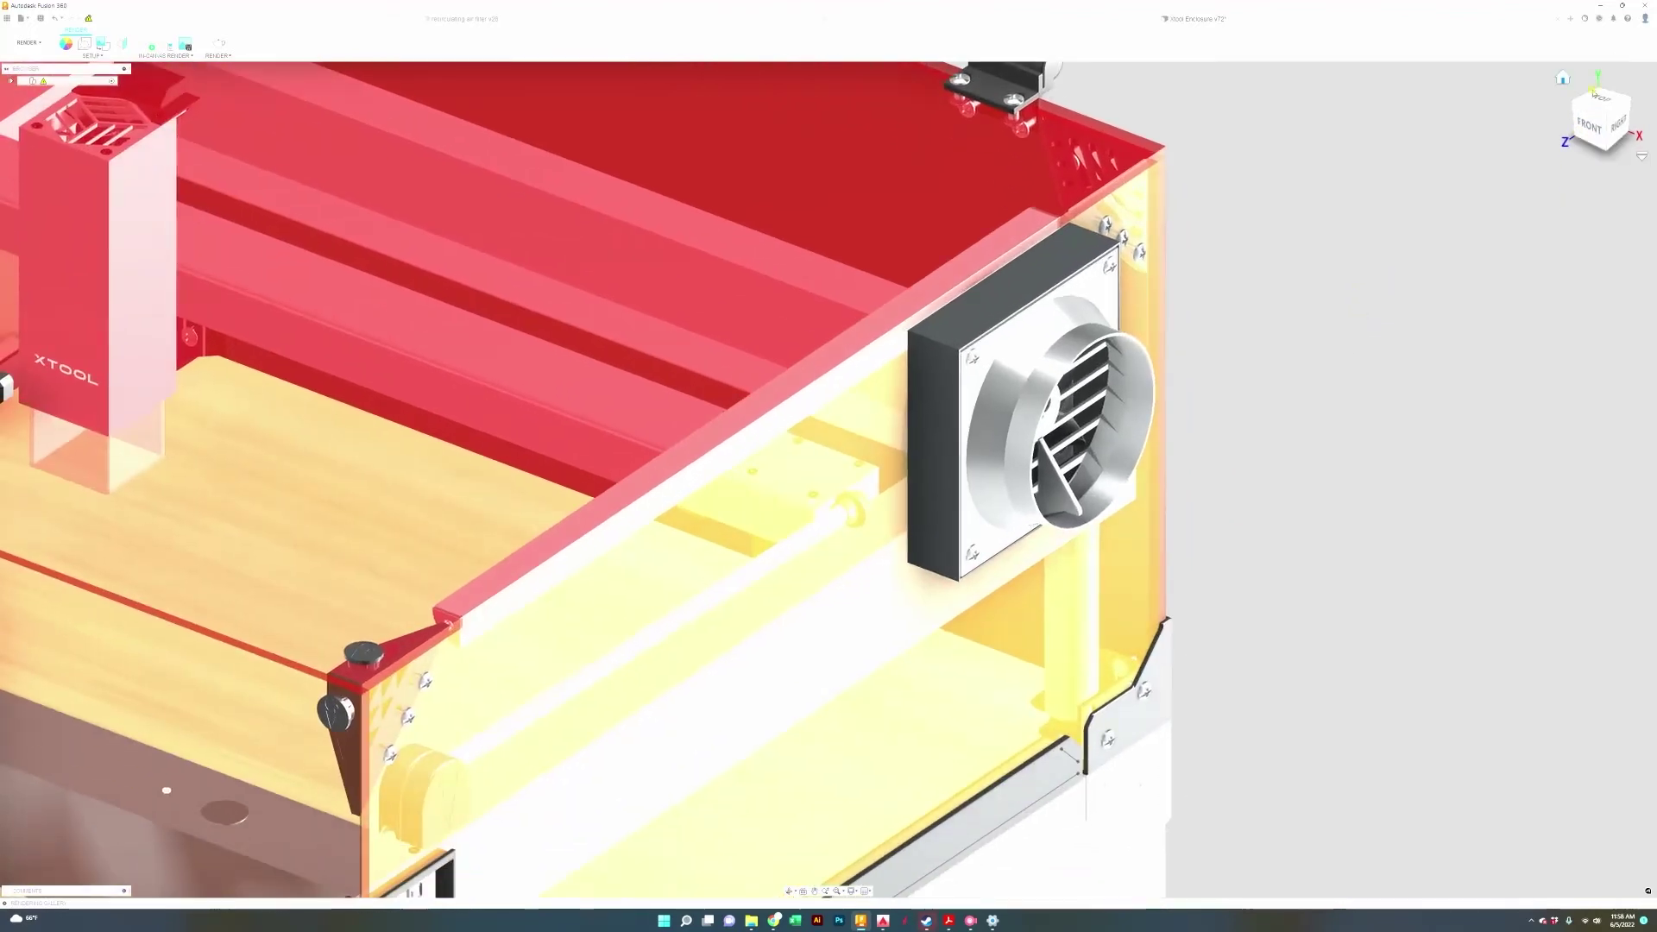
left_click(1583, 121)
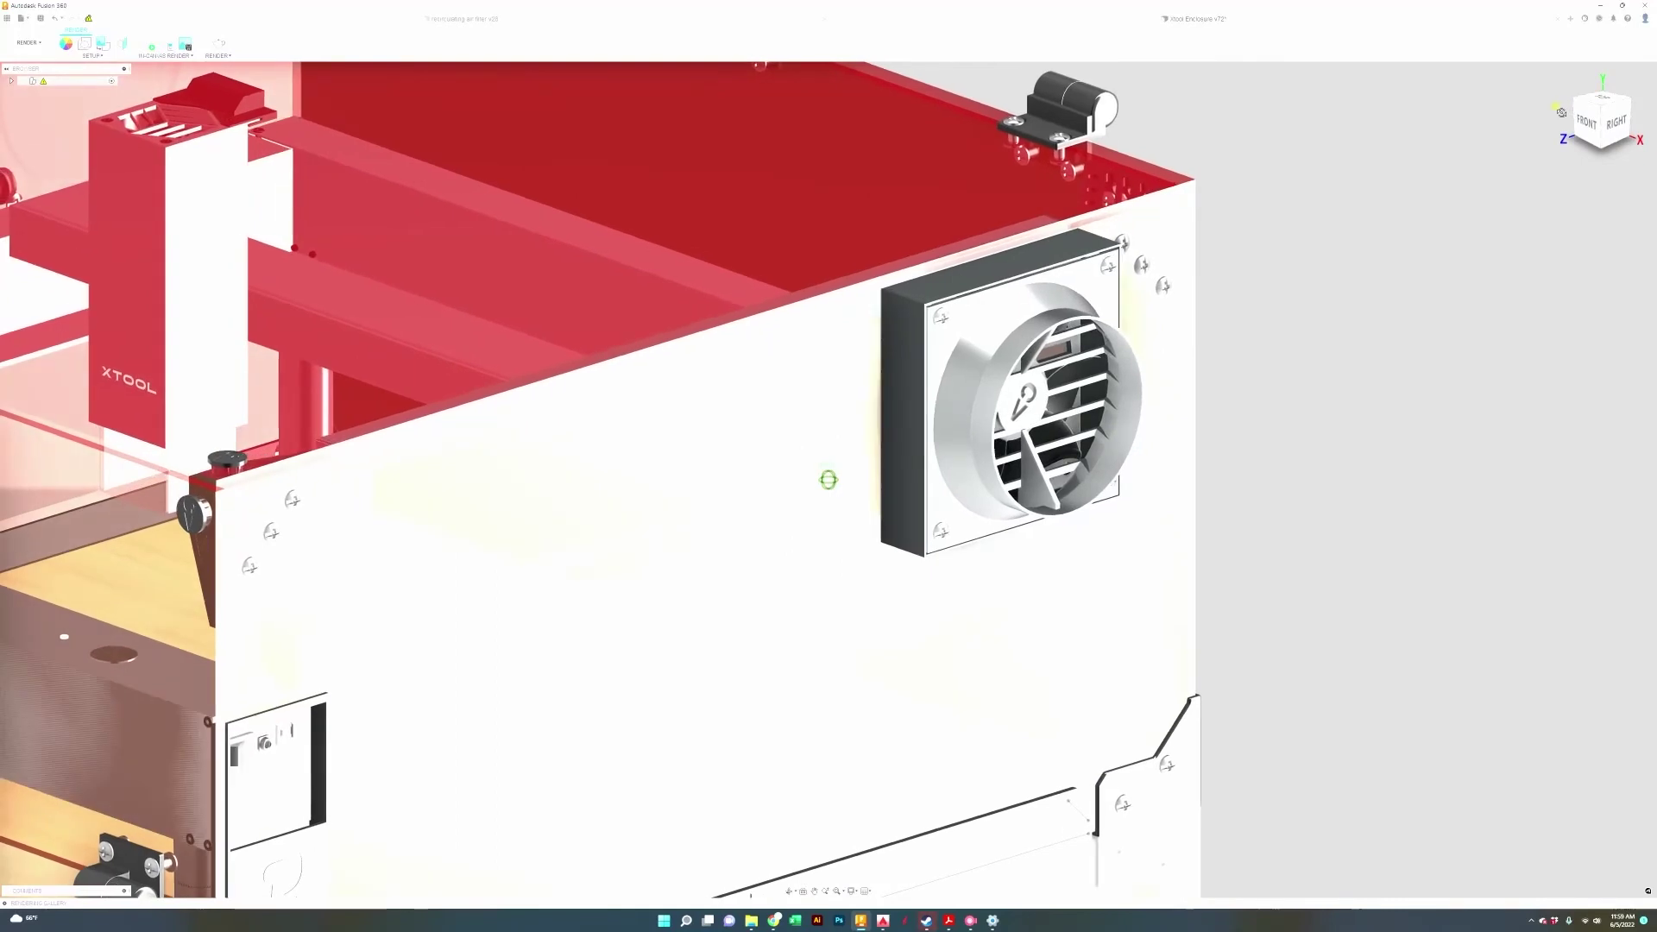
mouse_move(1561, 116)
left_mouse_down()
mouse_move(1575, 118)
mouse_move(1562, 123)
left_mouse_up()
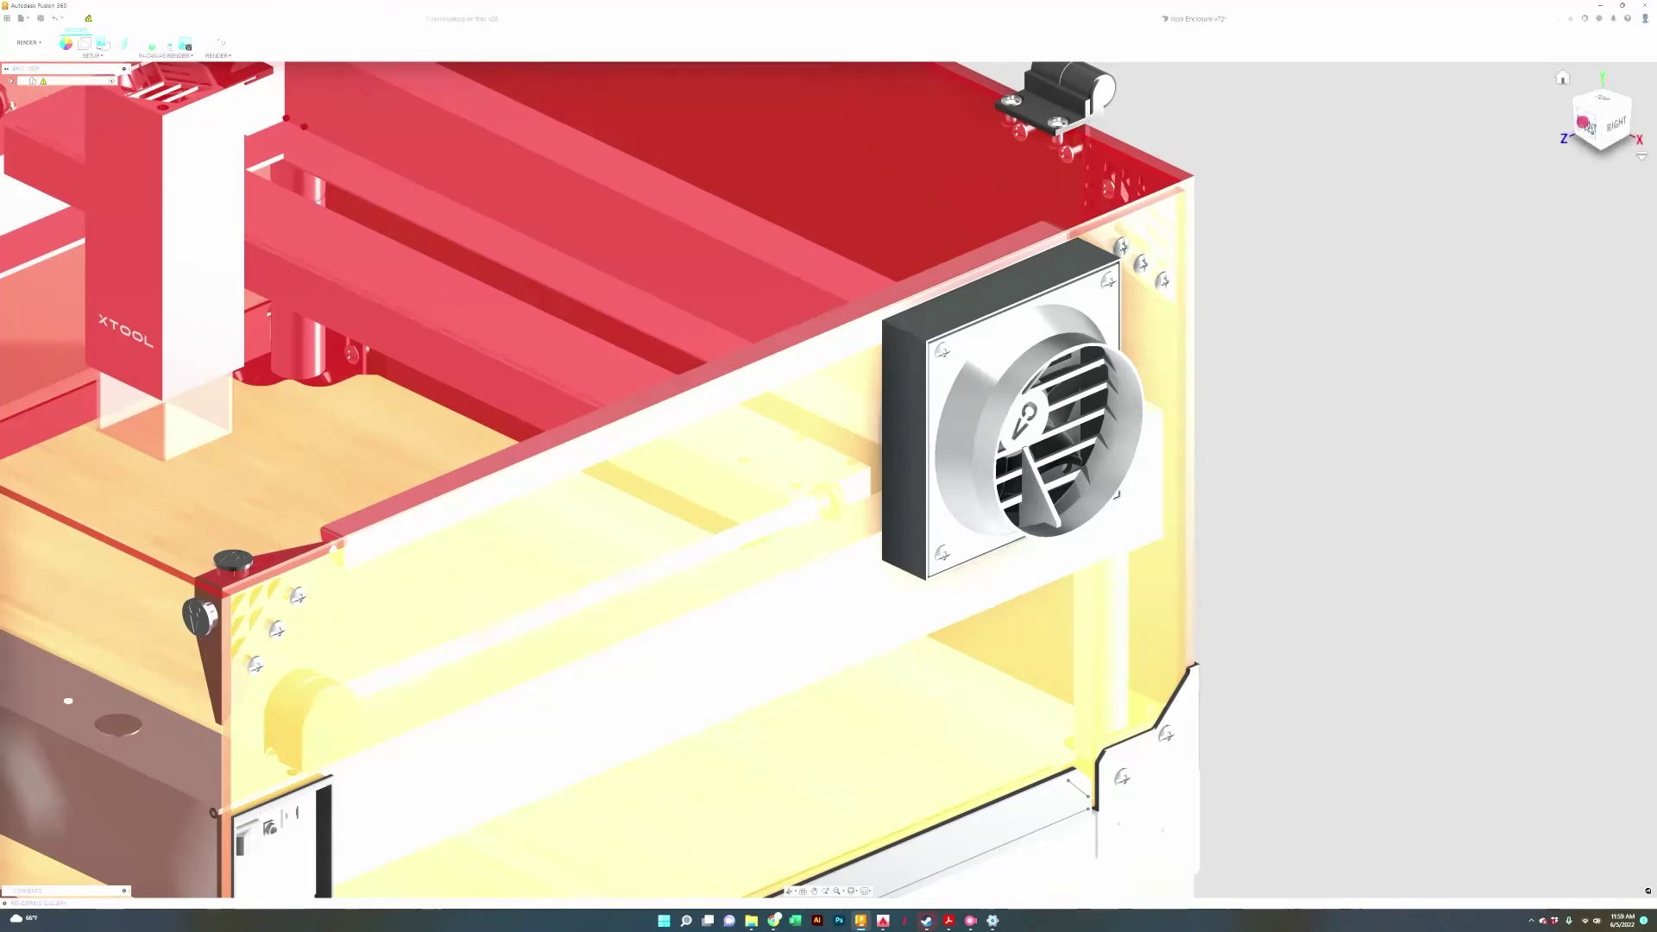
Examine the exhaust fan housing's depth from nearer the front, and restore the home view of the whole enclosure
left_click_drag(1587, 123, 1640, 135)
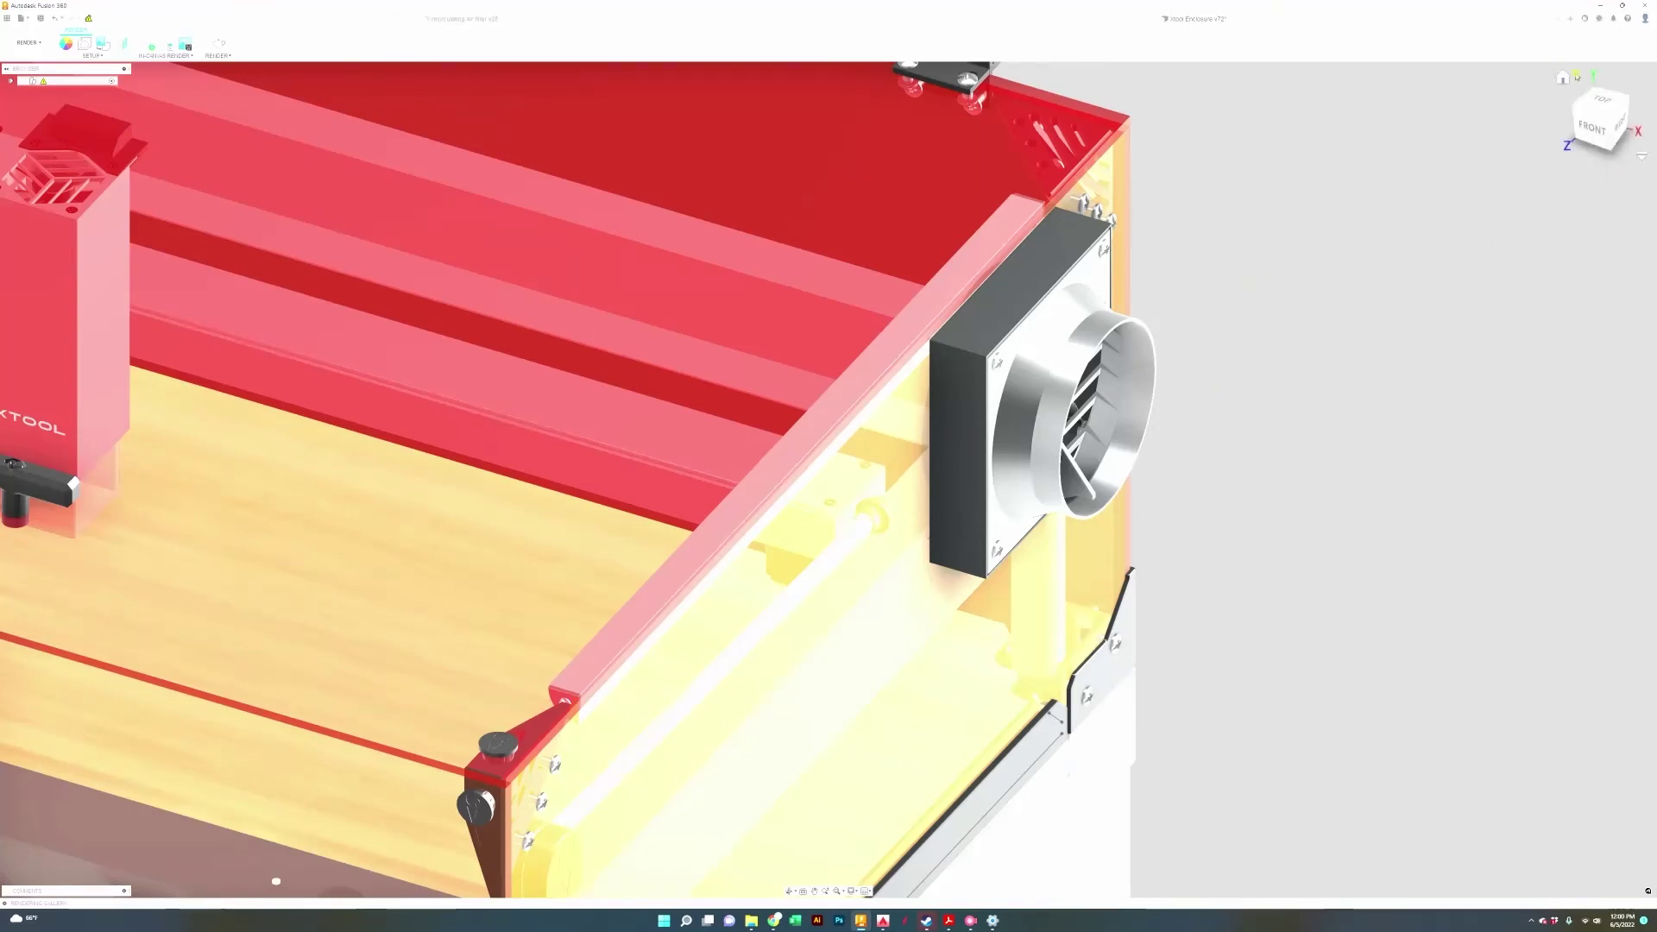
left_click_drag(1595, 130, 1632, 132)
left_click_drag(75, 837, 48, 764)
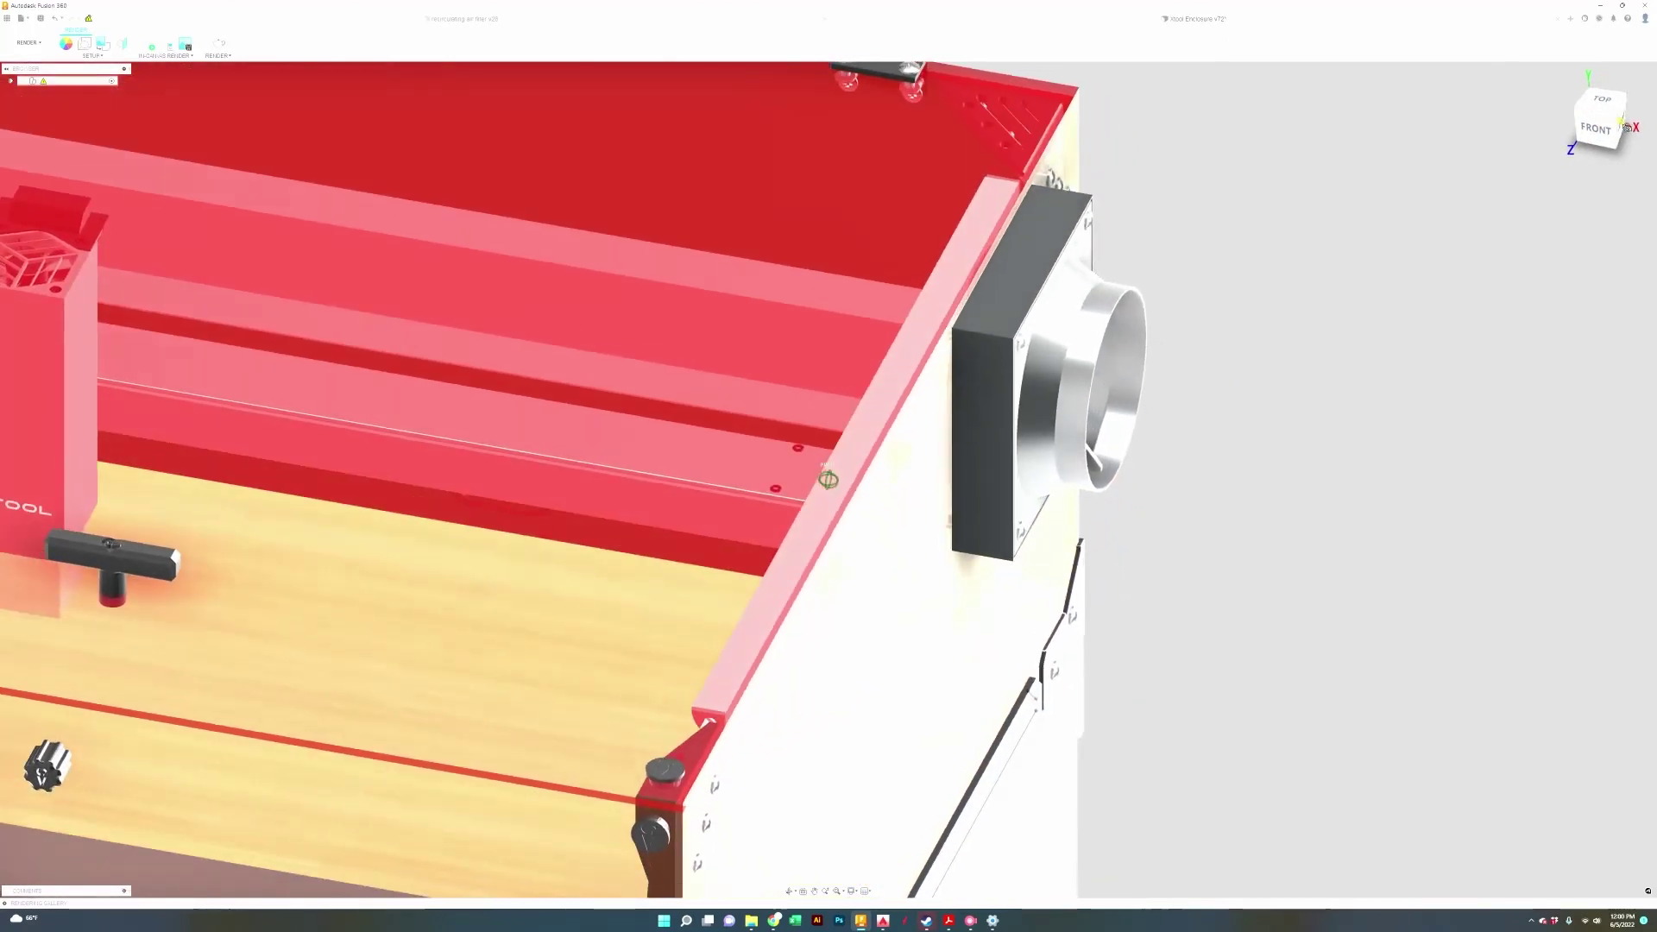
left_click_drag(1594, 128, 1567, 130)
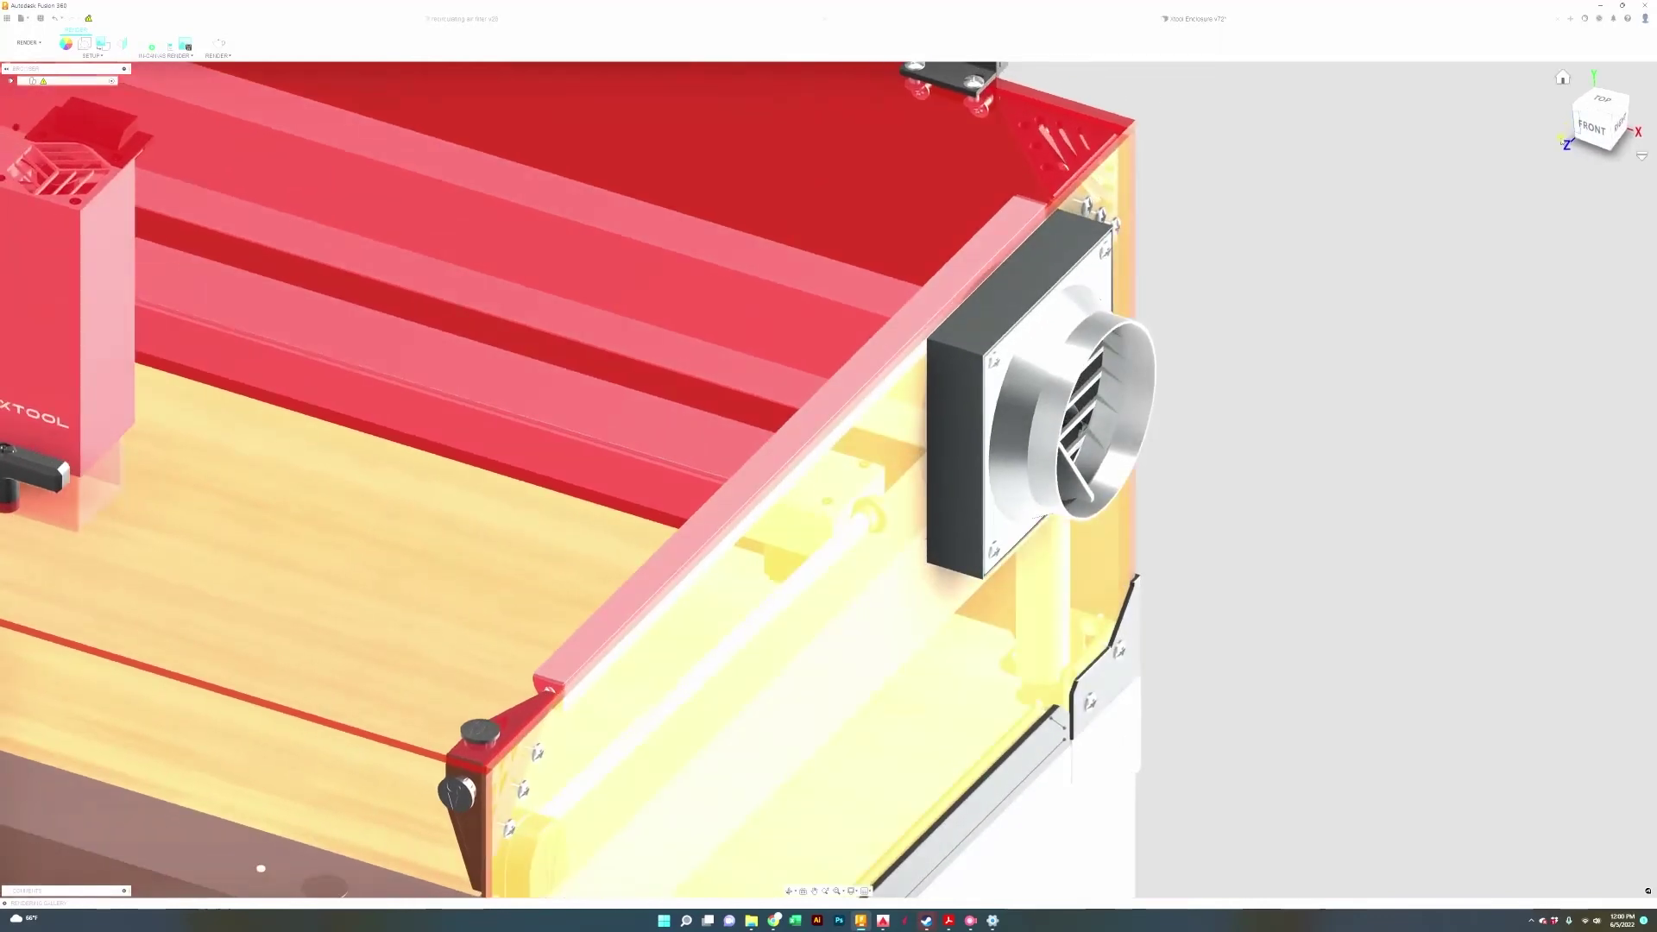
left_click(1561, 76)
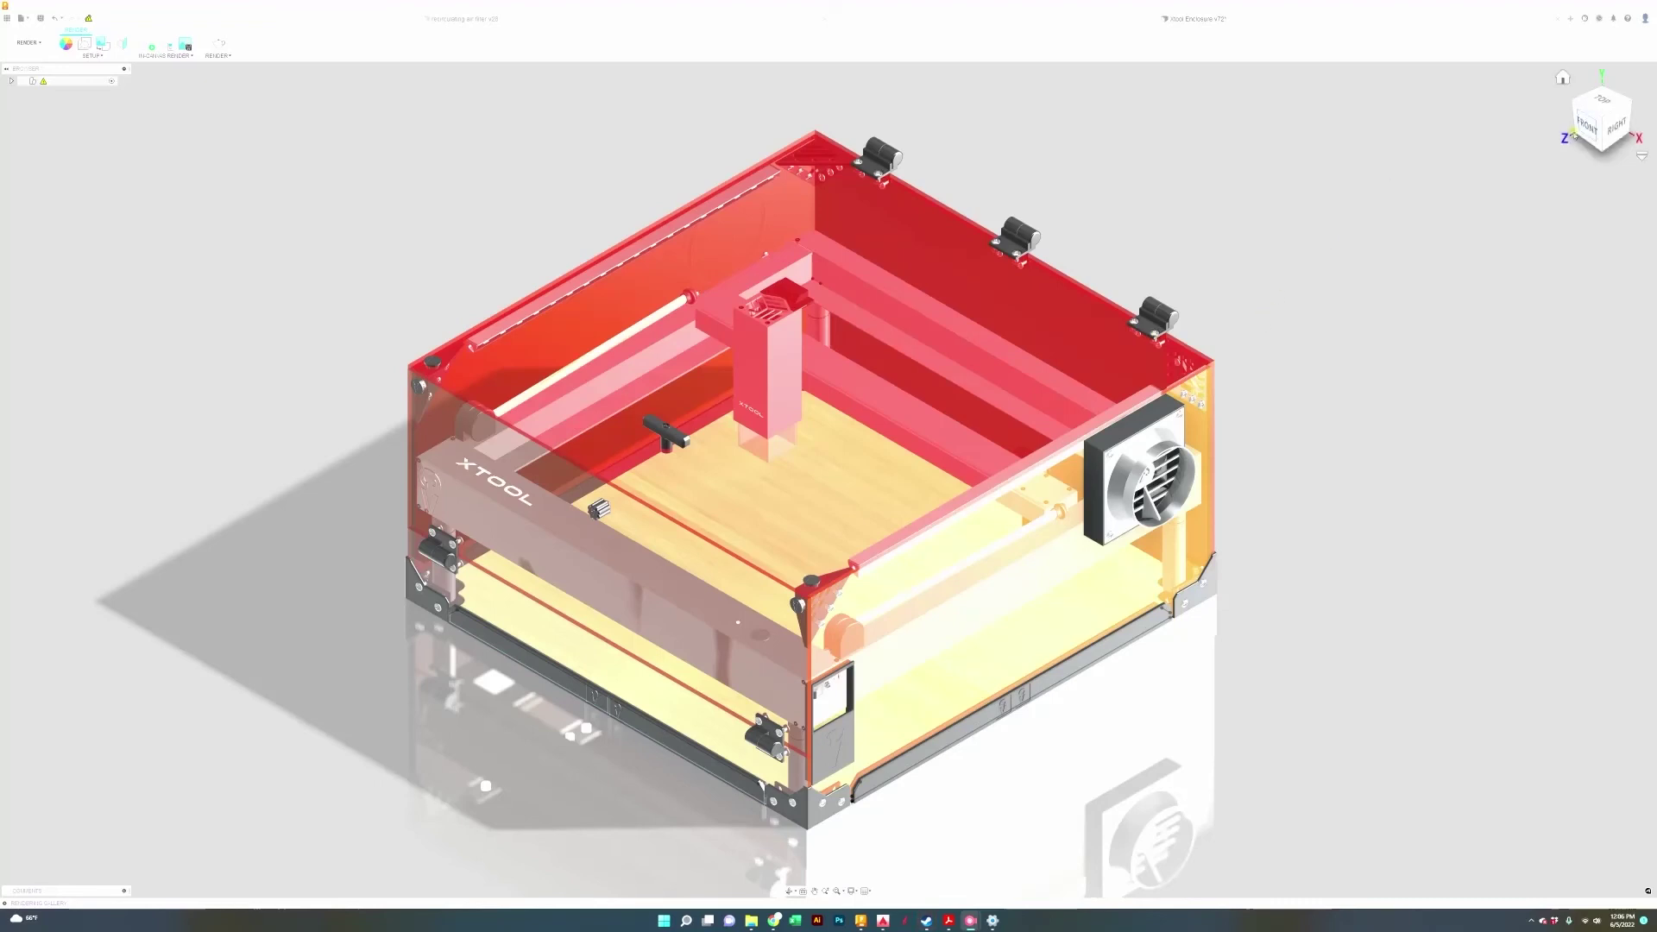
View the enclosure's bottom panel and corner brackets from underneath, and its back panel from the rear right
mouse_move(1587, 120)
left_mouse_down()
mouse_move(1576, 52)
mouse_move(1595, 107)
left_mouse_up()
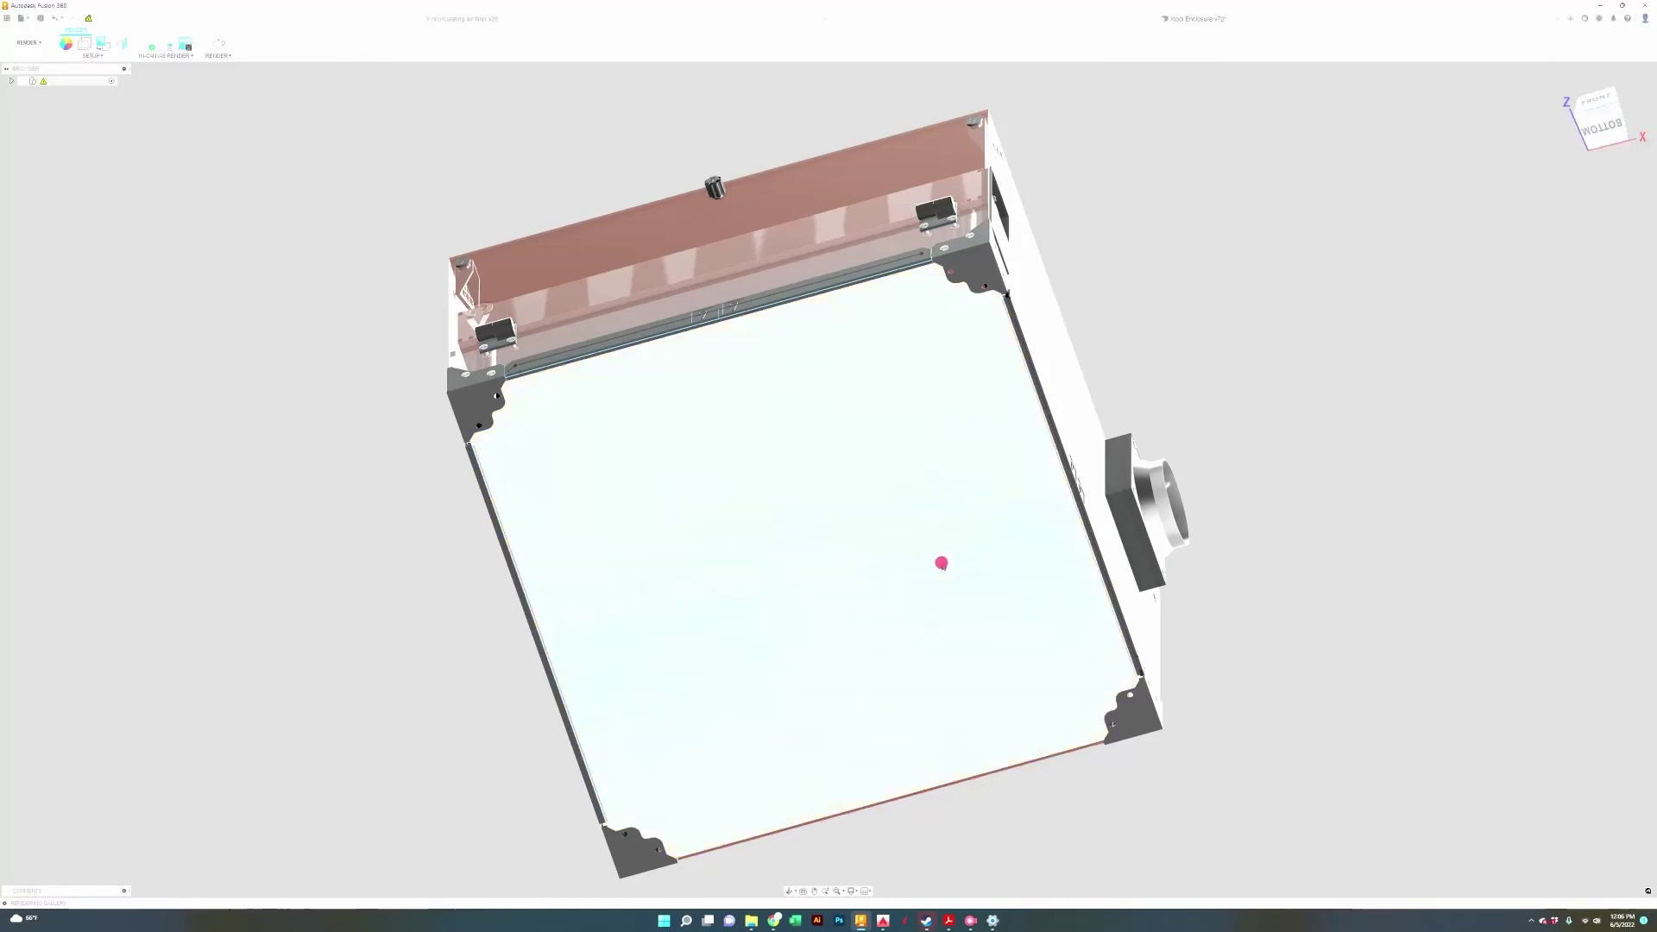
scroll(955, 561, "down", 2)
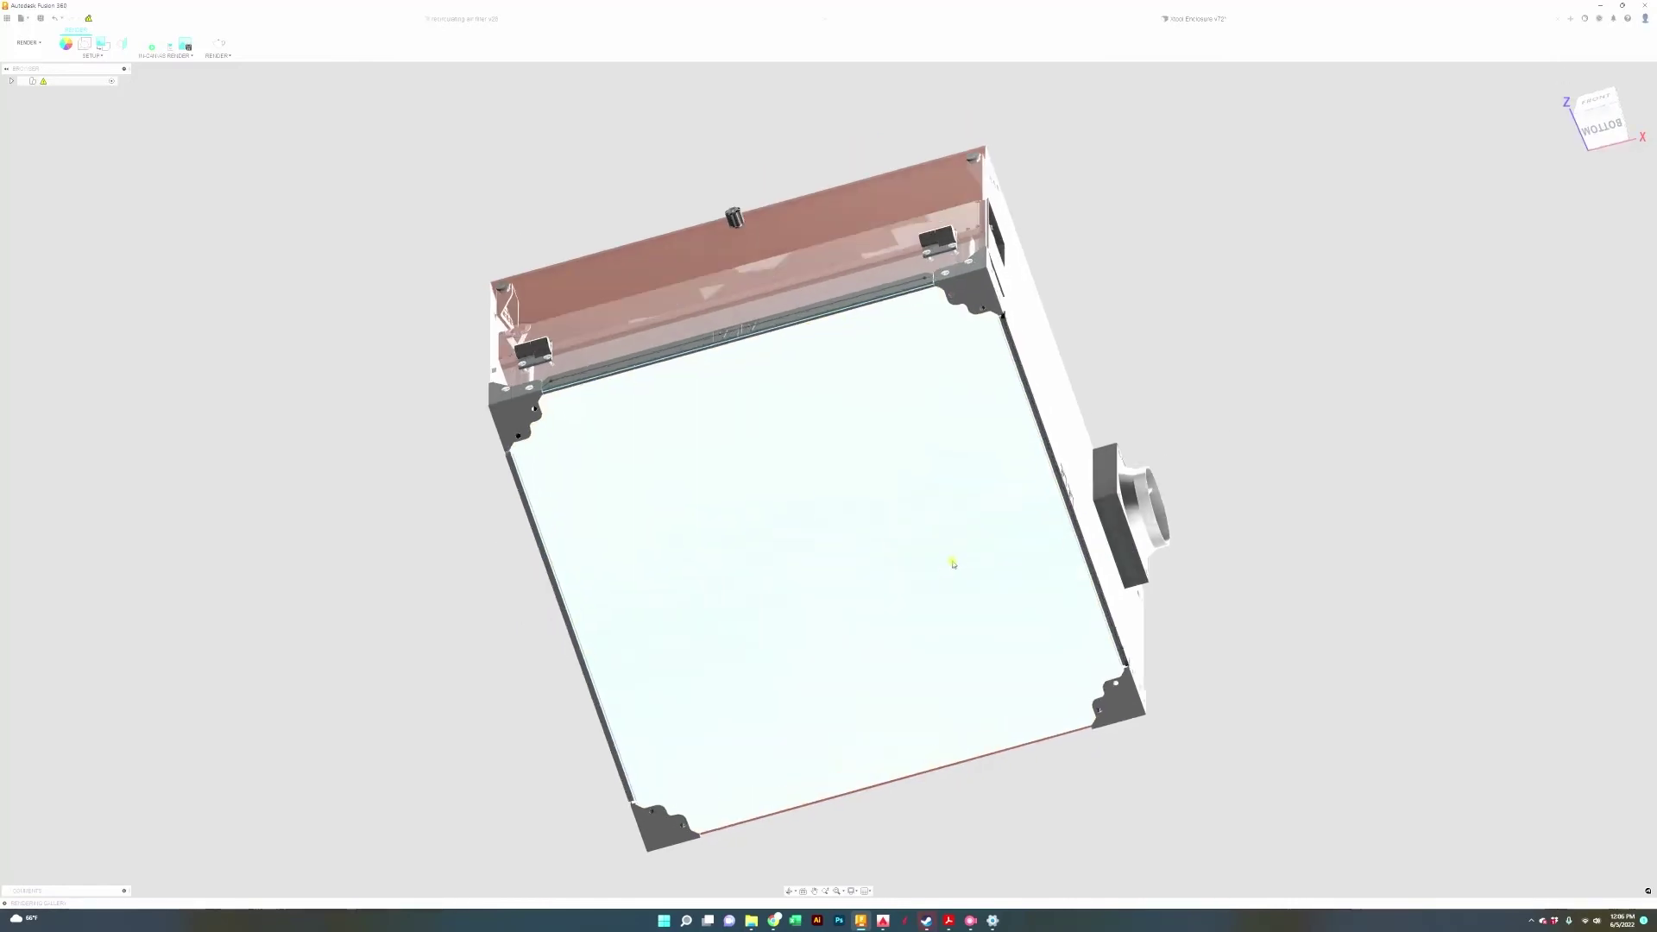
mouse_move(1602, 122)
left_mouse_down()
mouse_move(1571, 95)
mouse_move(1503, 256)
mouse_move(1452, 319)
left_mouse_up()
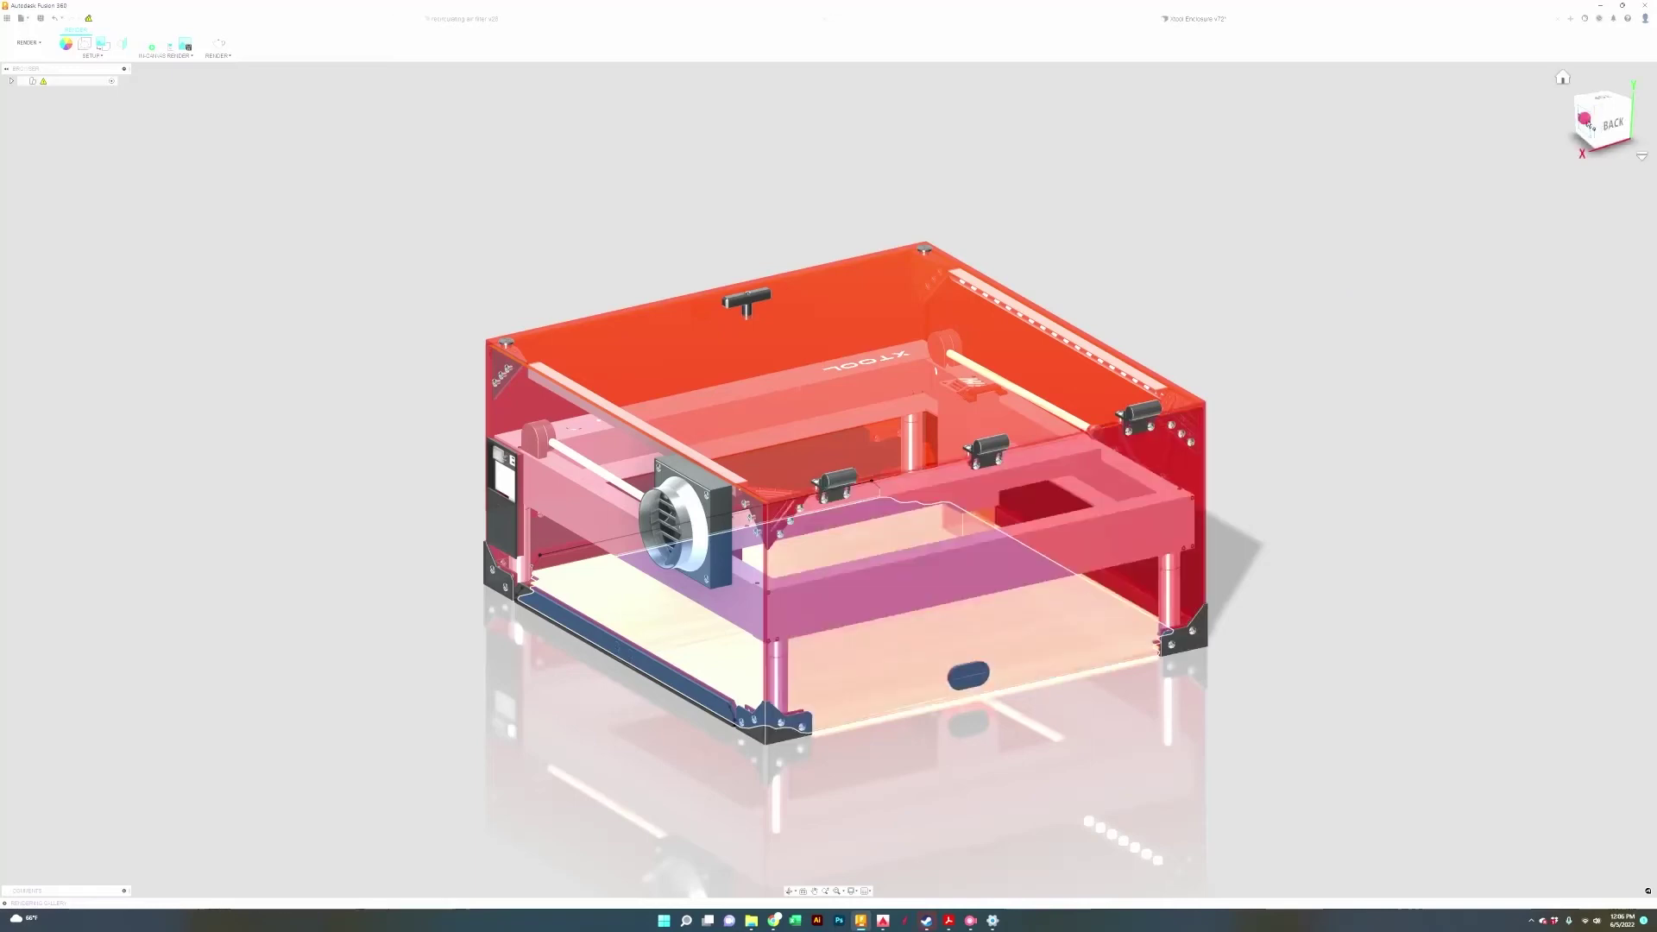
View the bottom panel again from below the front-right corner, and return to the home view
mouse_move(1591, 120)
left_mouse_down()
mouse_move(1650, 142)
mouse_move(82, 135)
mouse_move(151, 127)
mouse_move(237, 16)
left_mouse_up()
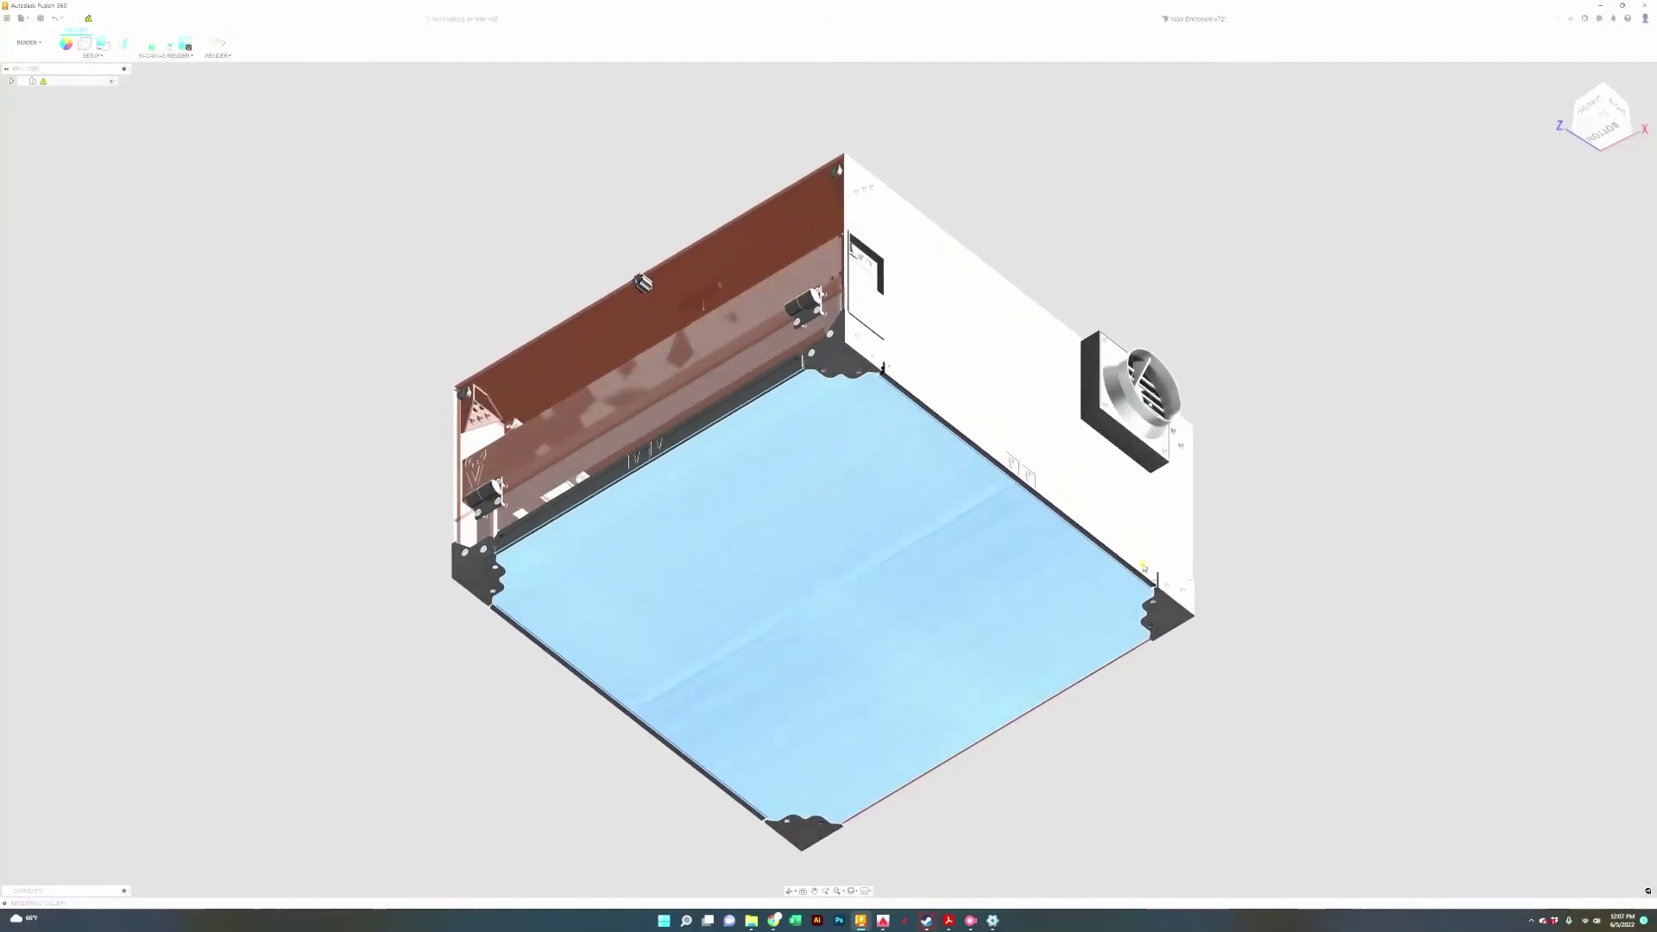
left_click_drag(1294, 691, 1308, 651)
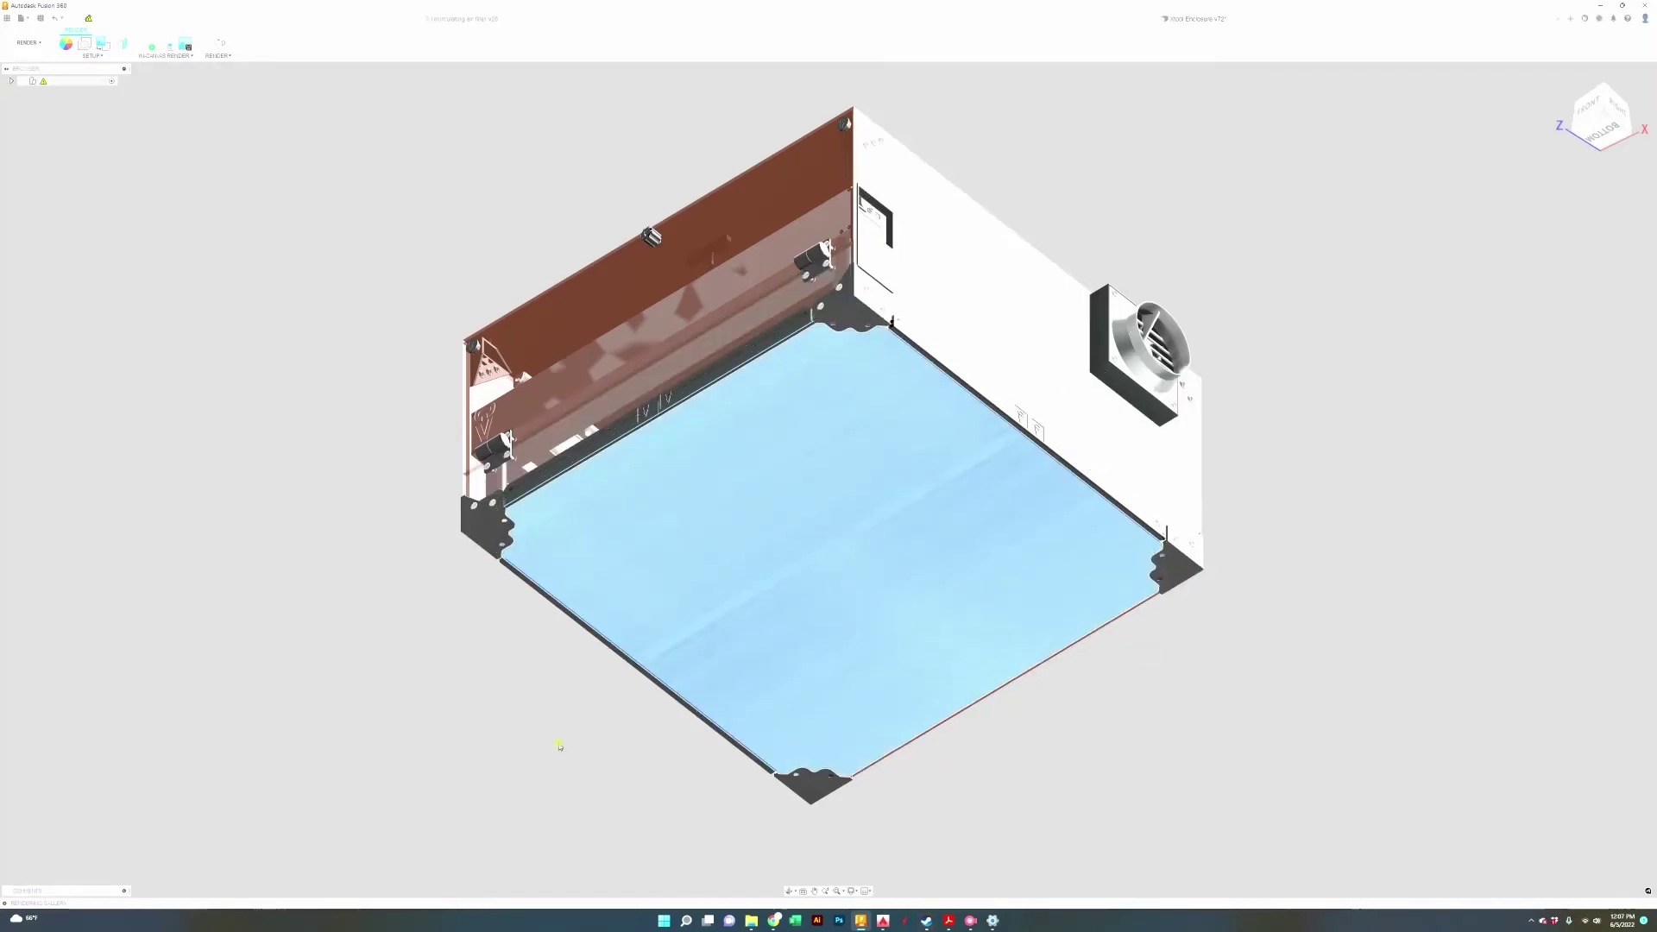
left_click_drag(1603, 129, 1650, 257)
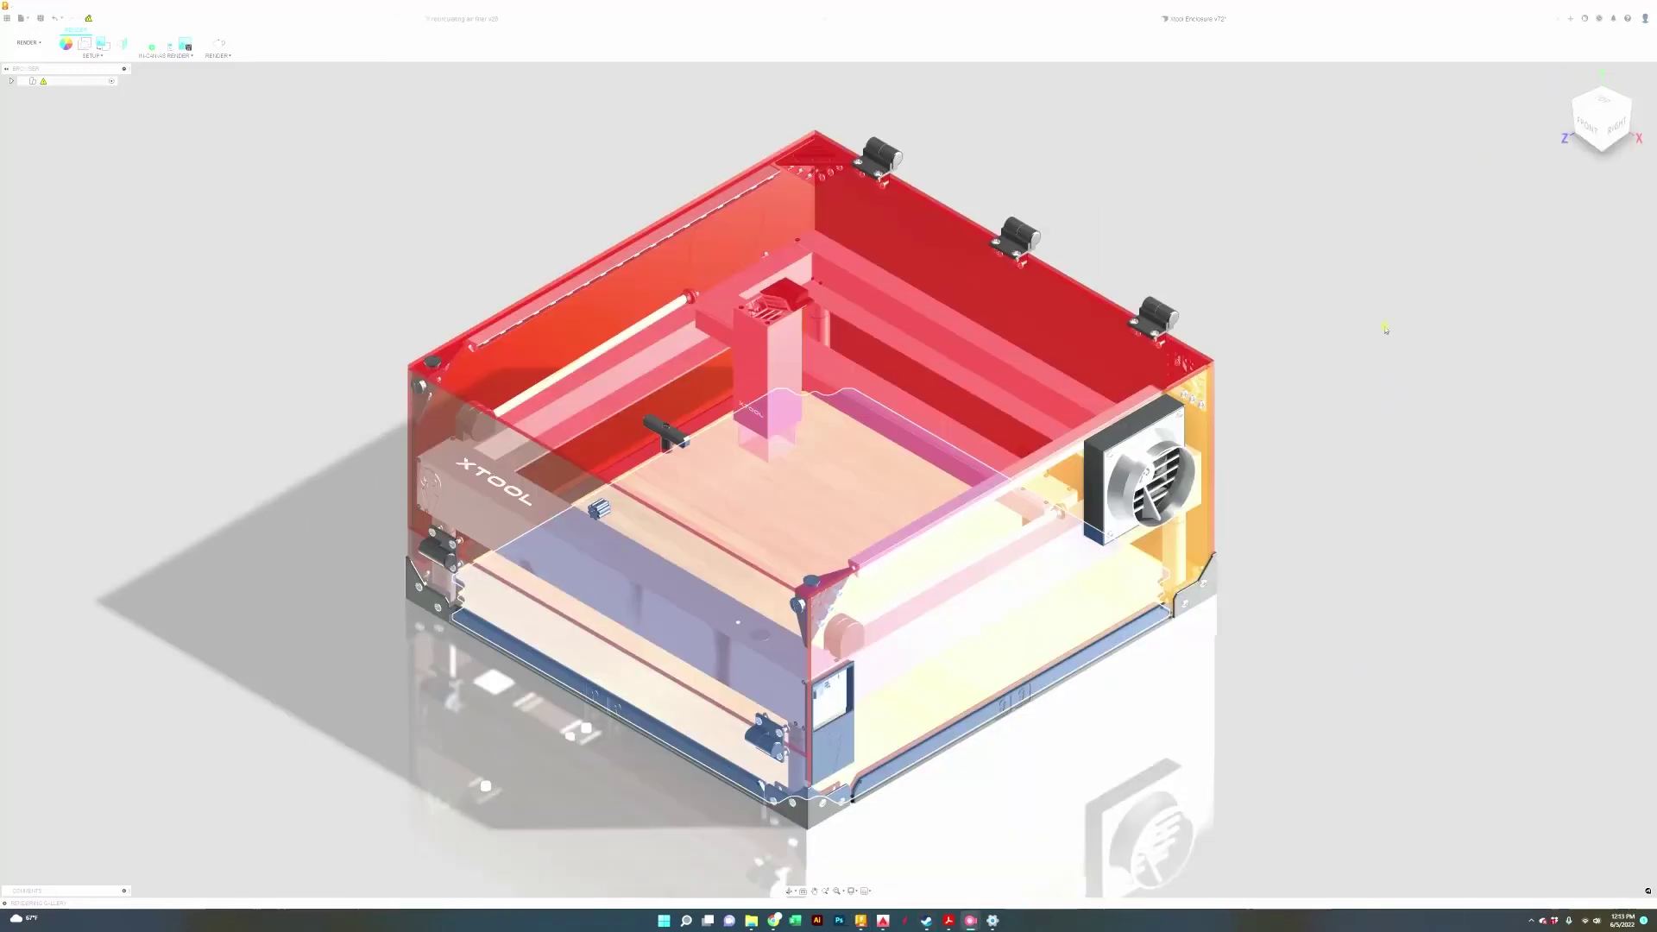
left_click(1586, 126)
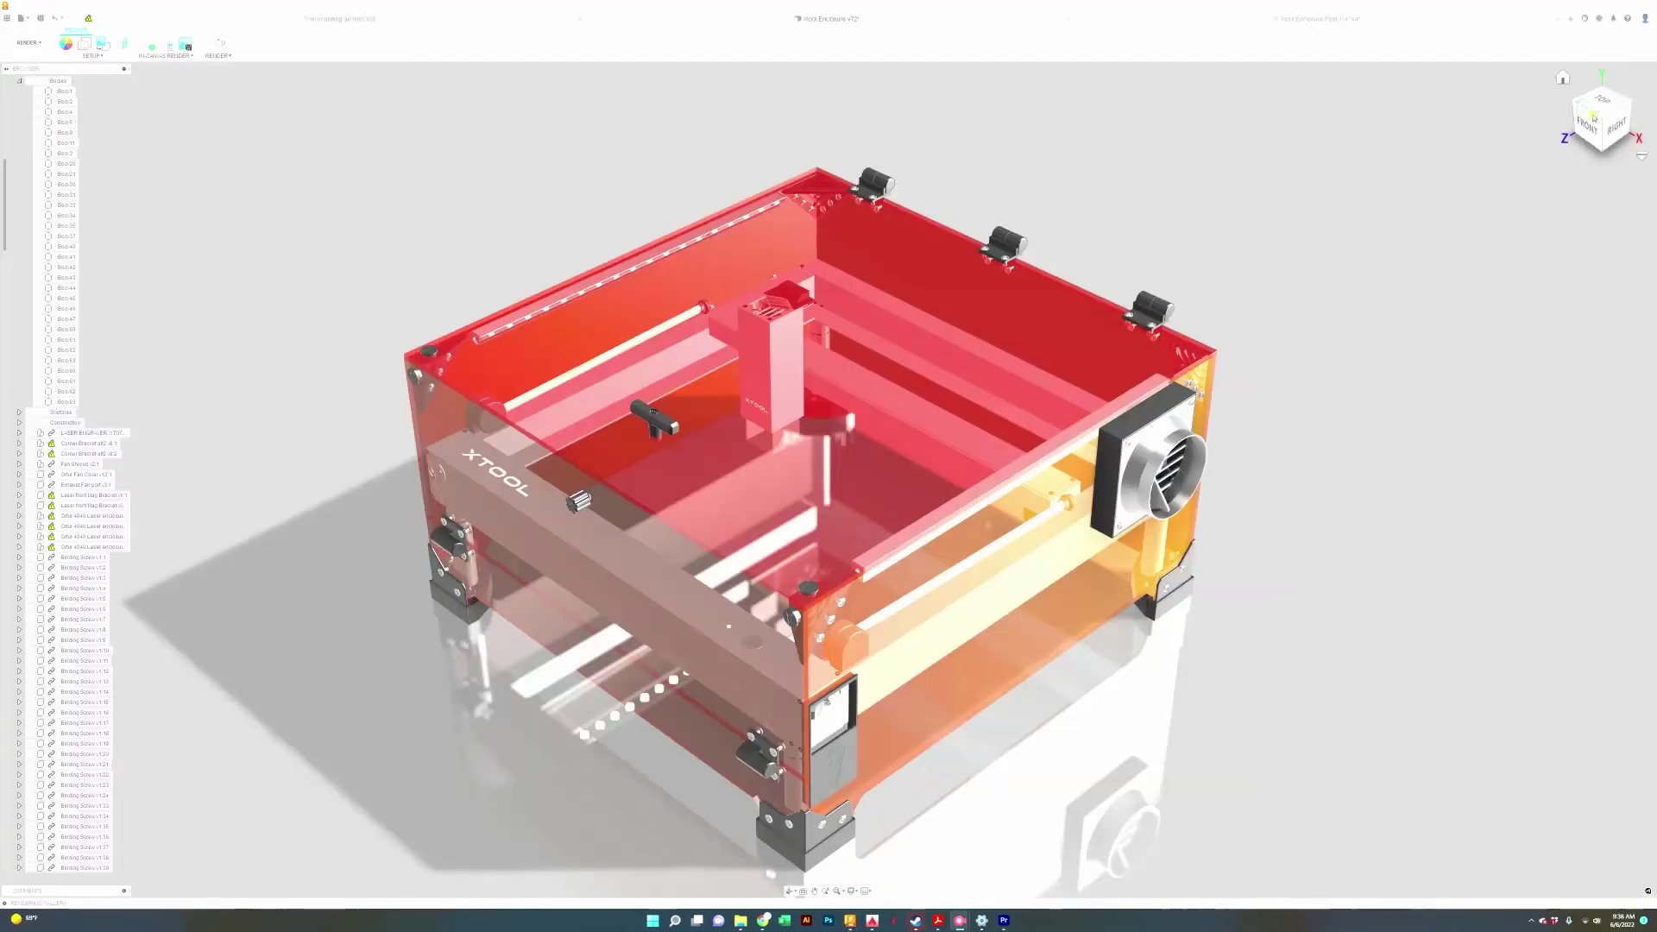
Inspect the front-left upper corner bracket and the laser's rod and end housing through the left side panel
mouse_move(1599, 117)
left_mouse_down()
mouse_move(1653, 130)
mouse_move(172, 90)
mouse_move(231, 66)
mouse_move(328, 73)
left_mouse_up()
scroll(841, 496, "down", 2)
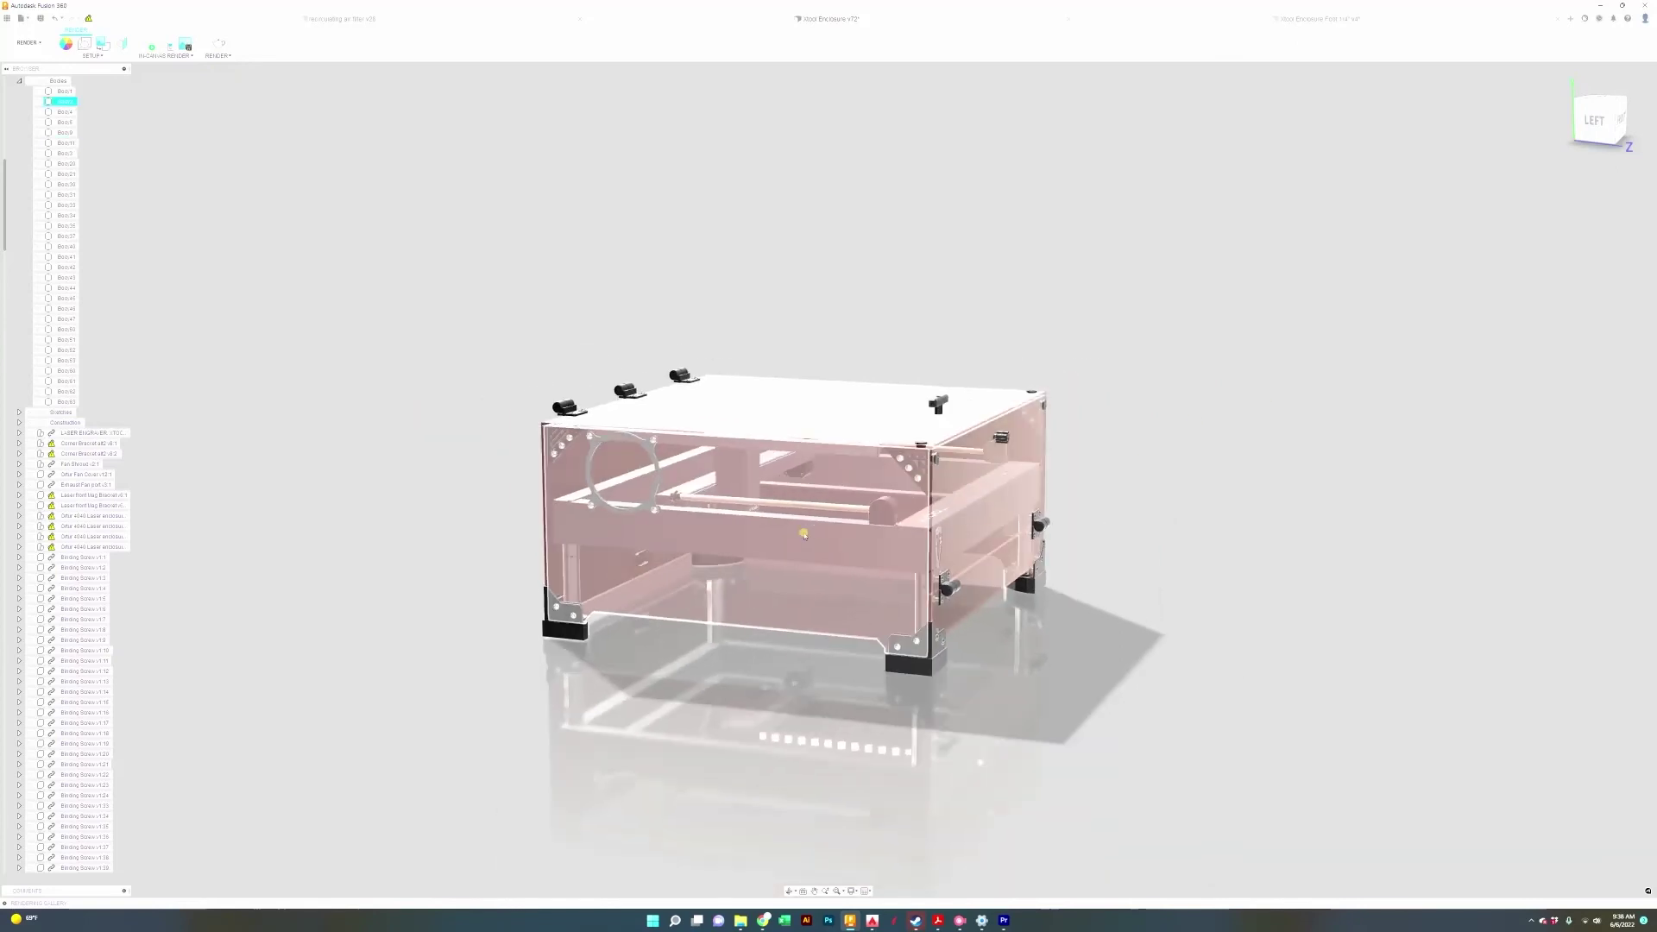
scroll(863, 494, "up", 4)
scroll(882, 499, "up", 5)
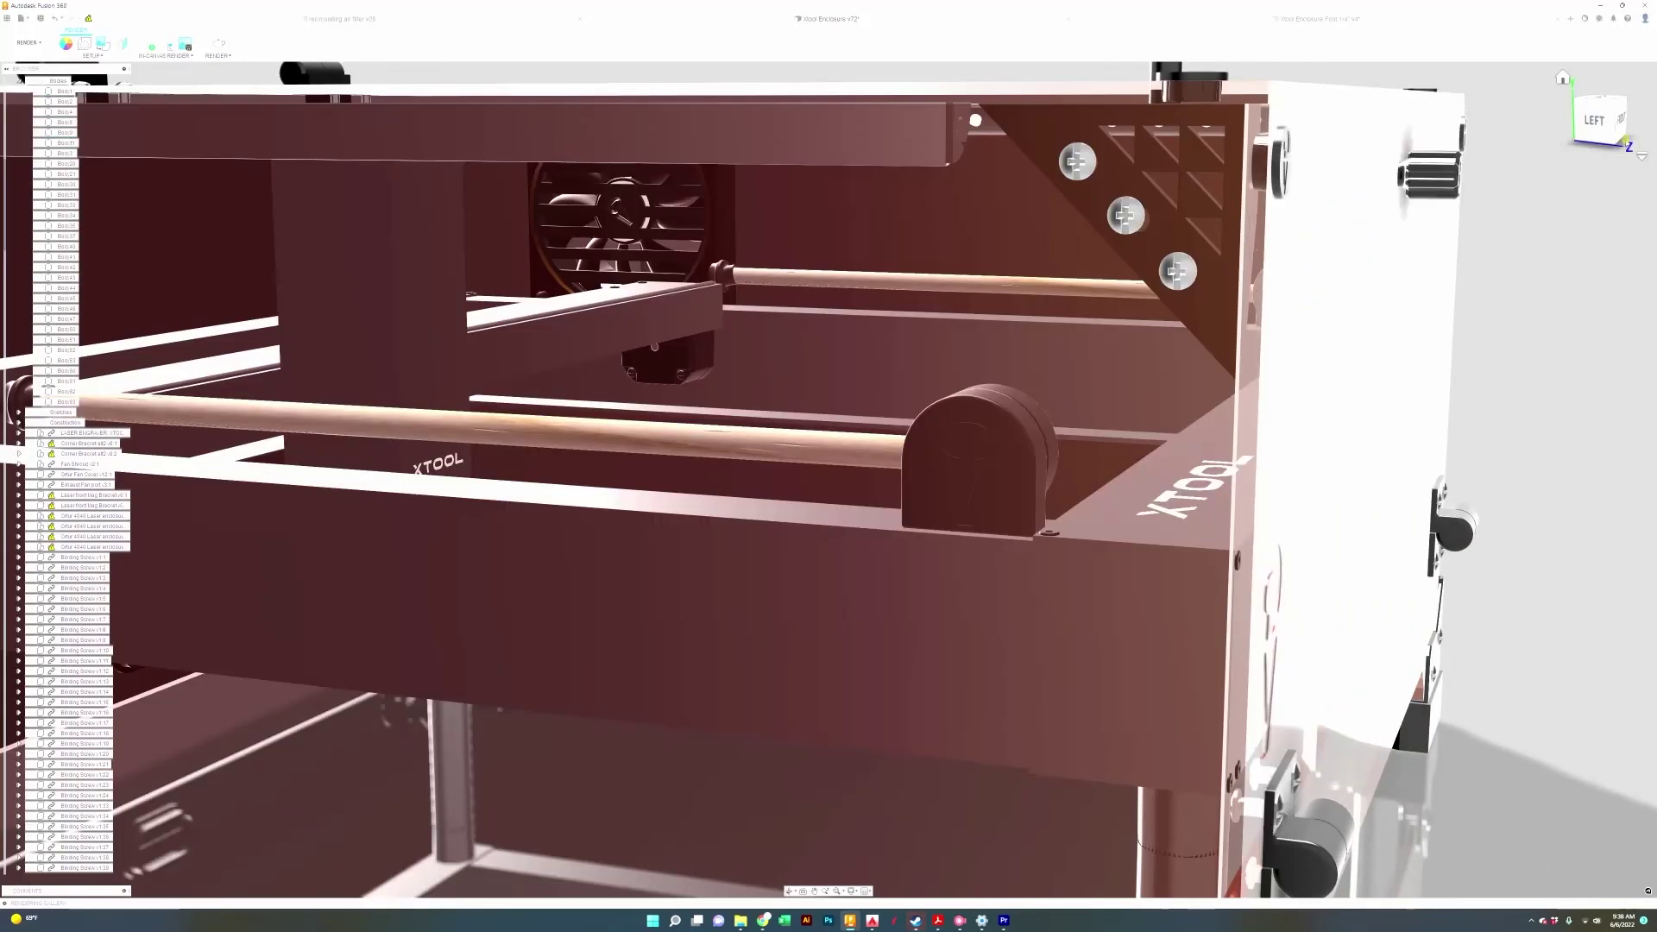
left_click_drag(1603, 124, 1584, 115)
left_click_drag(1276, 444, 1572, 430)
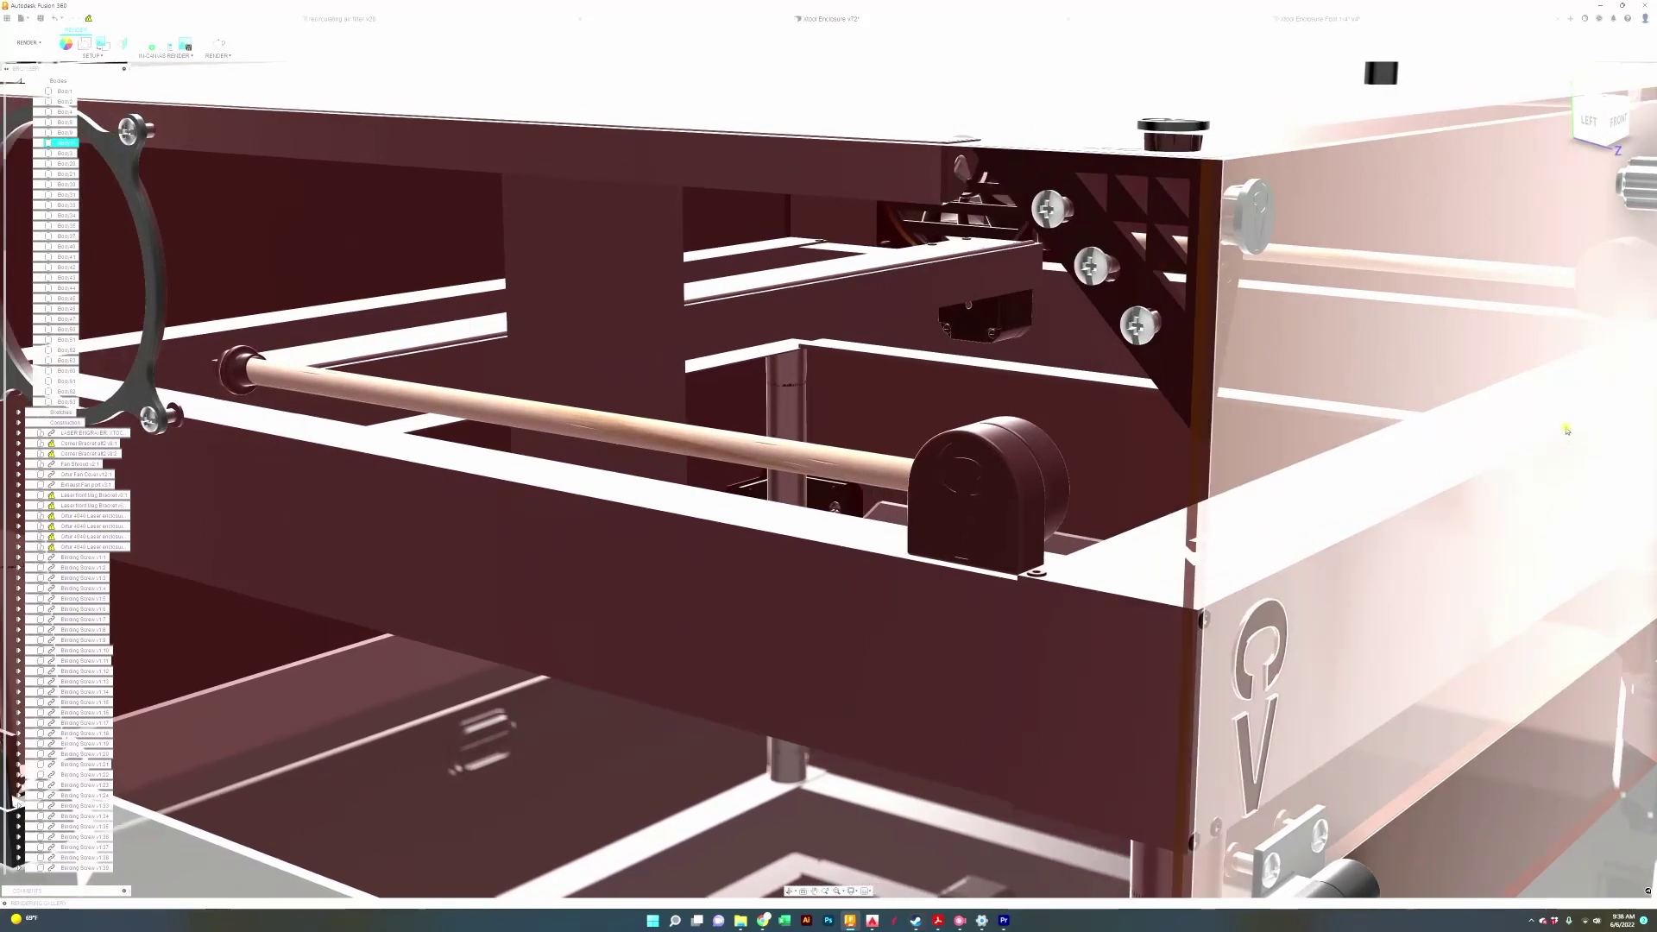
Examine the front-left corner bracket and the rod's end housing up close, then the enclosure's front from above
left_click_drag(1419, 525, 1650, 503)
scroll(1568, 515, "up", 2)
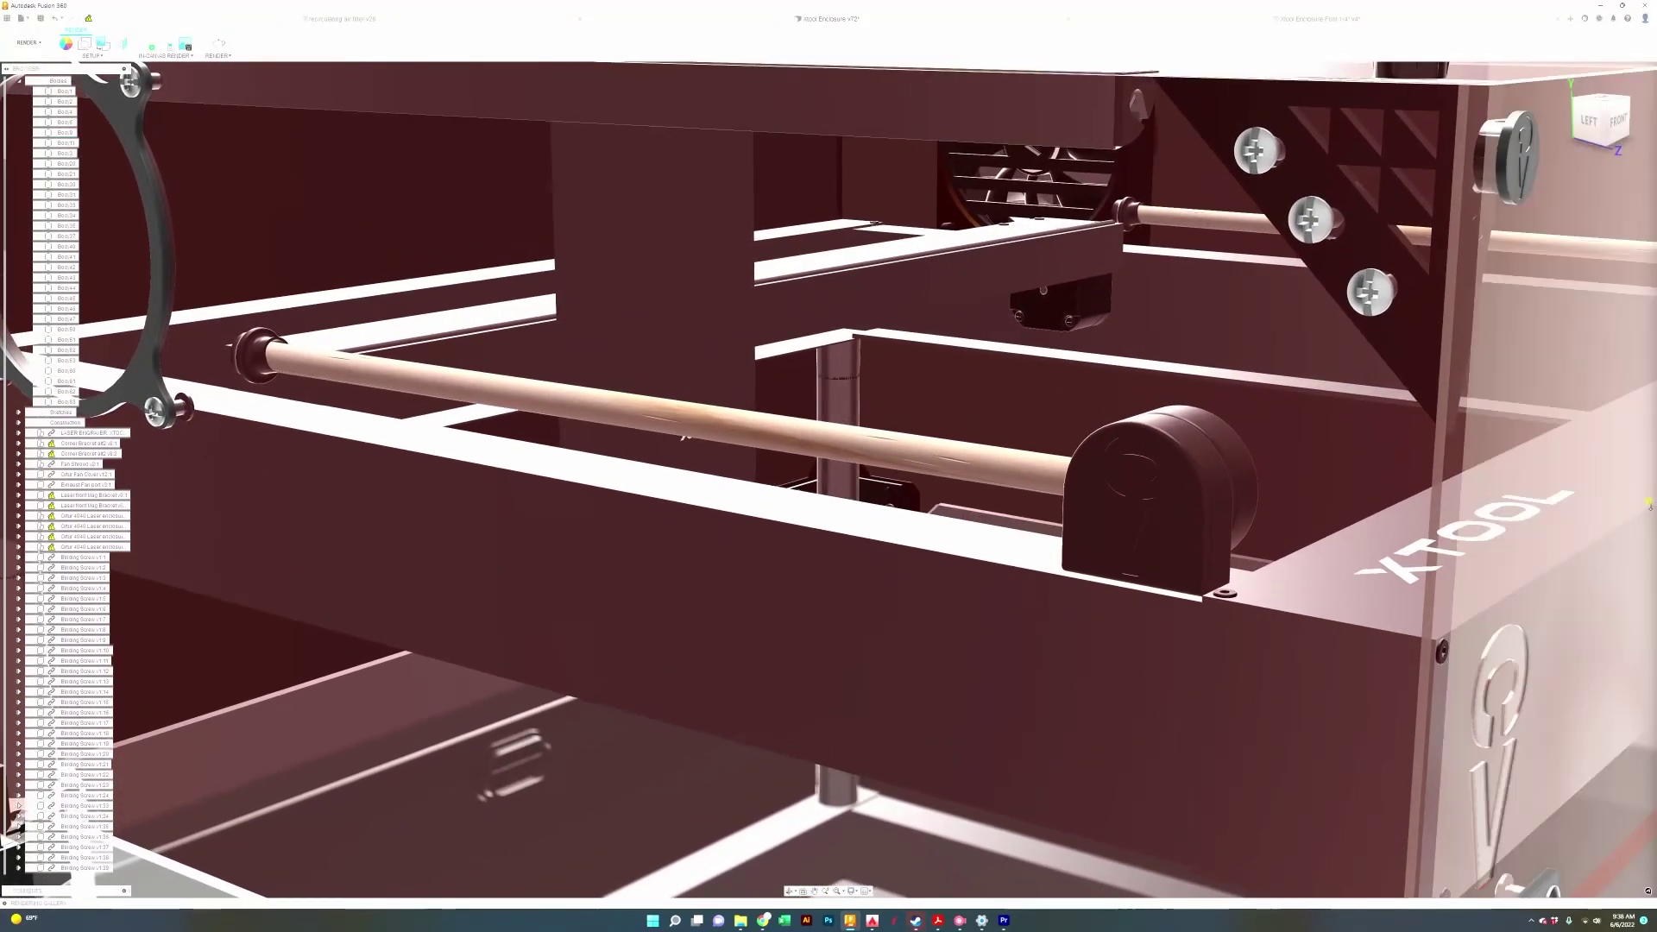
left_click_drag(1612, 122, 1303, 160)
left_click_drag(941, 716, 1026, 639)
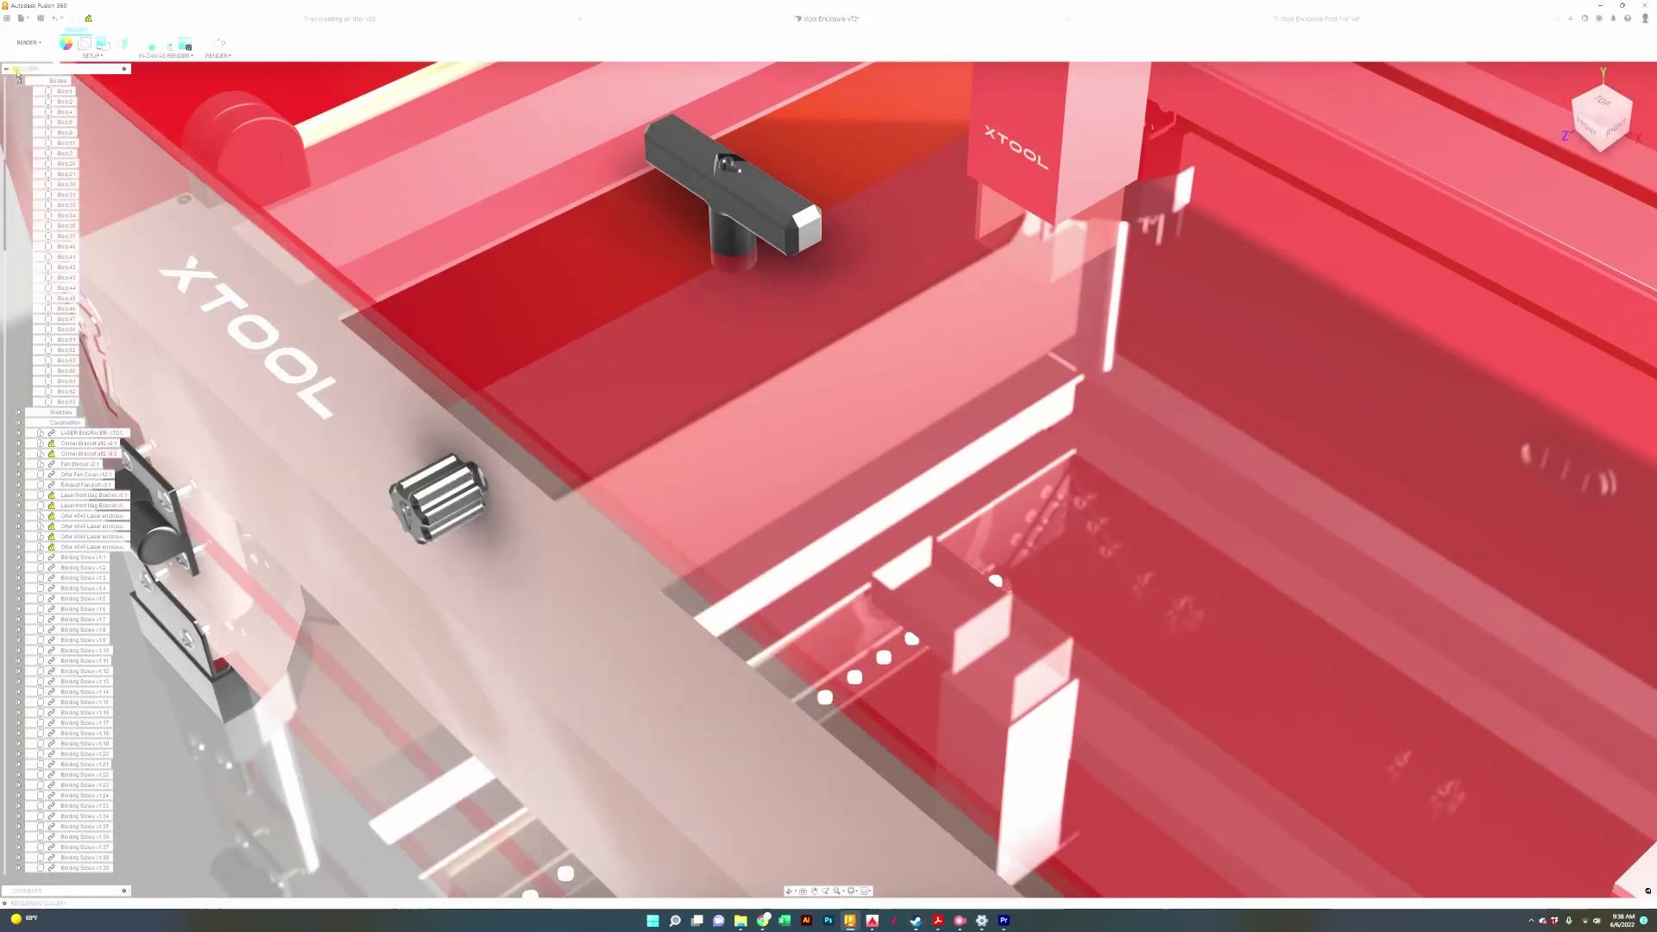
Collapse the browser and view the light strip, left rod and laser head through the lid from above
left_click(4, 71)
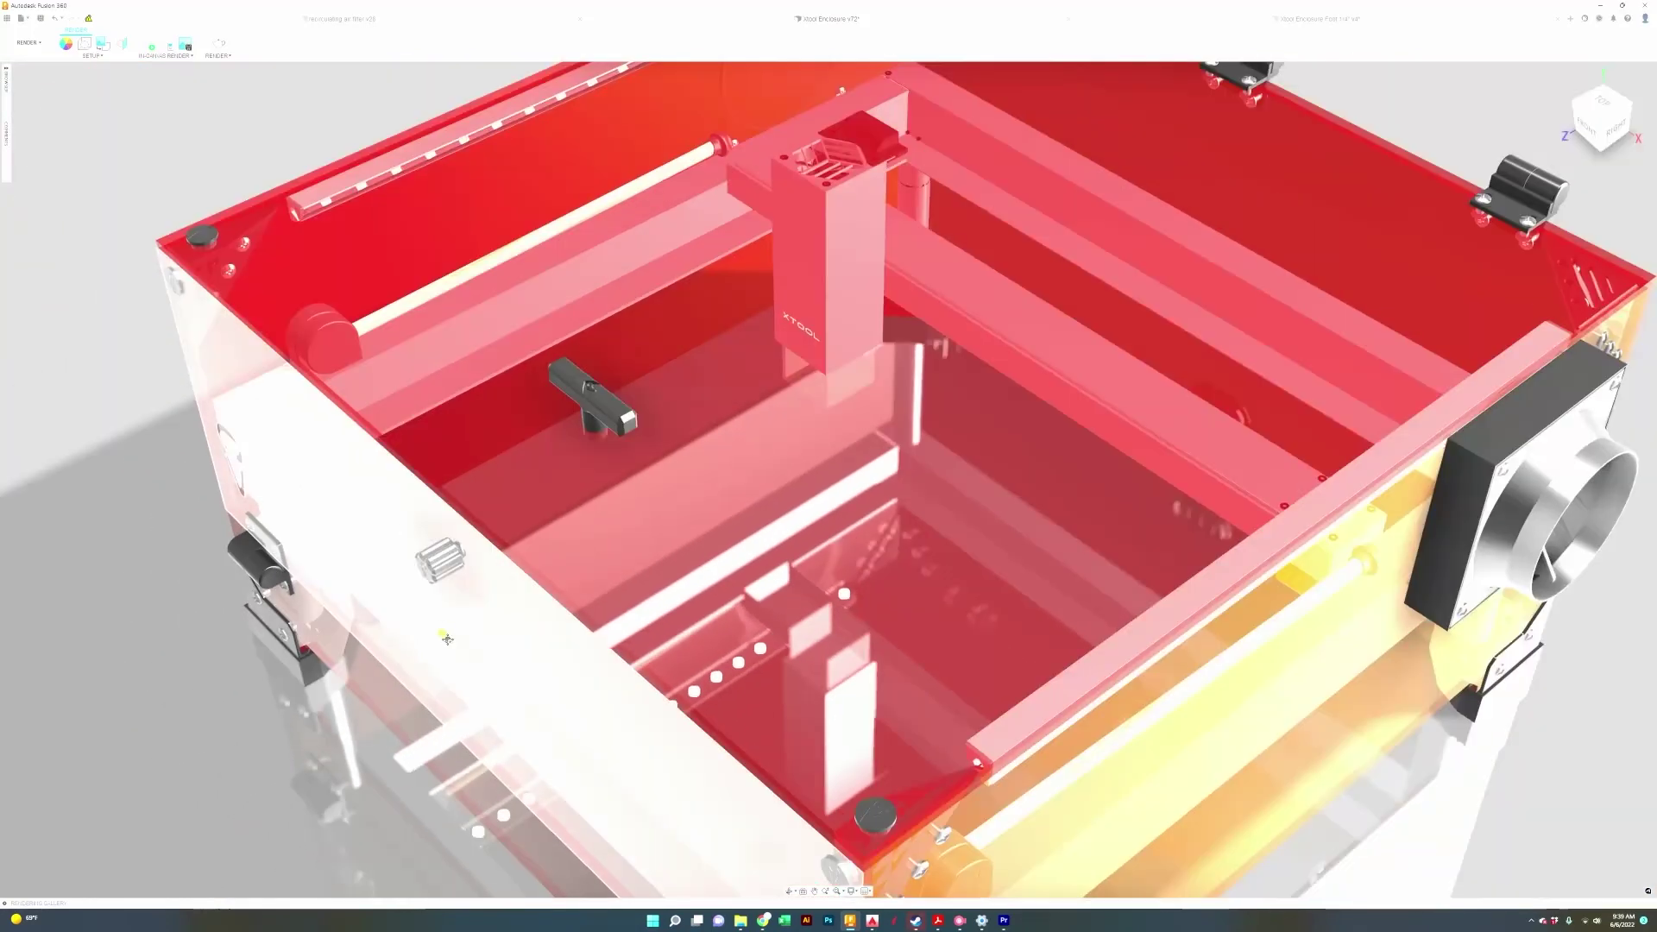
left_click_drag(447, 639, 474, 749)
left_click_drag(538, 705, 647, 863)
scroll(588, 678, "up", 3)
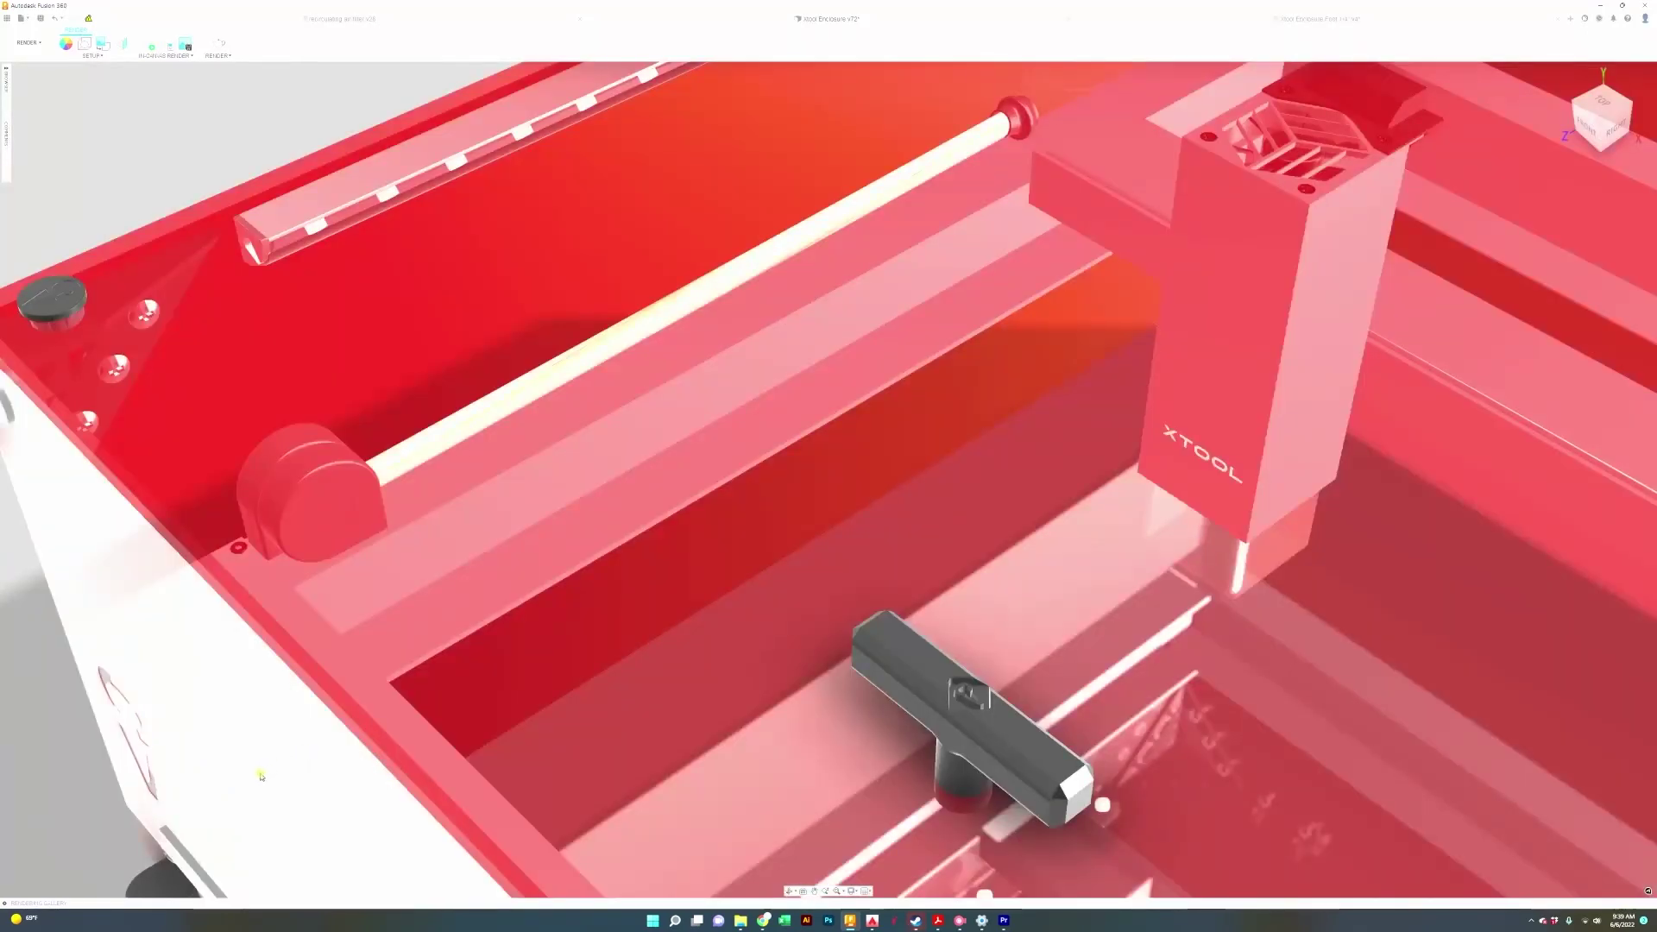
scroll(261, 776, "down", 5)
left_click_drag(255, 789, 302, 432)
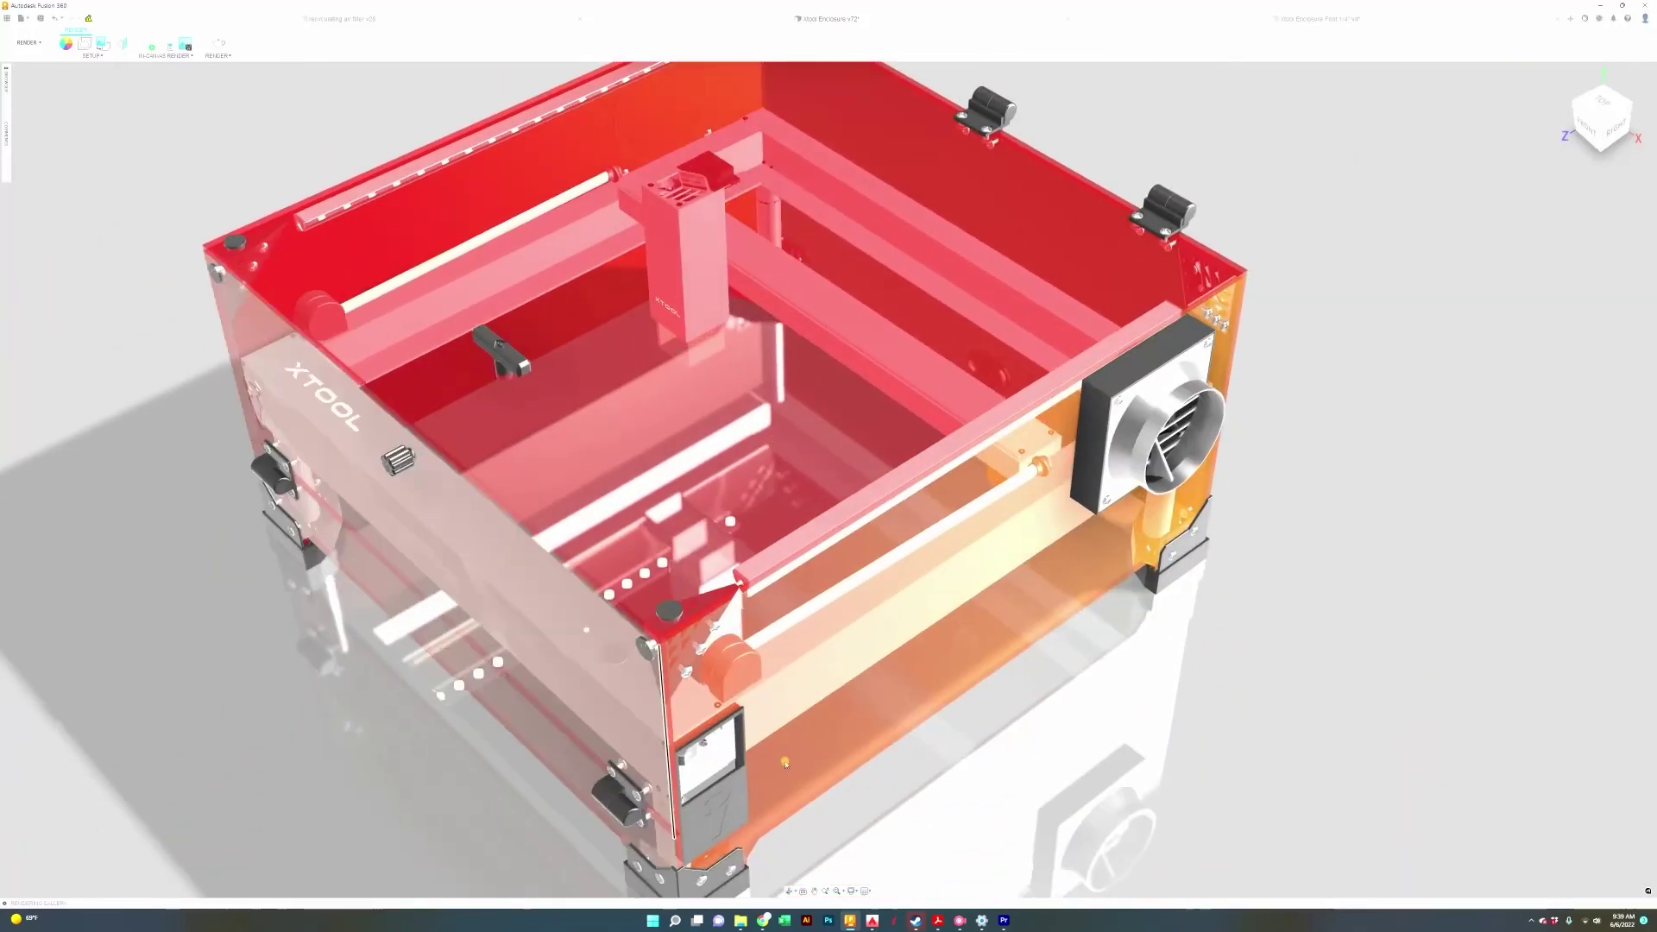
Inspect the front-right upper corner bracket, rod end housing and framed side opening through the right side panel
scroll(973, 781, "up", 3)
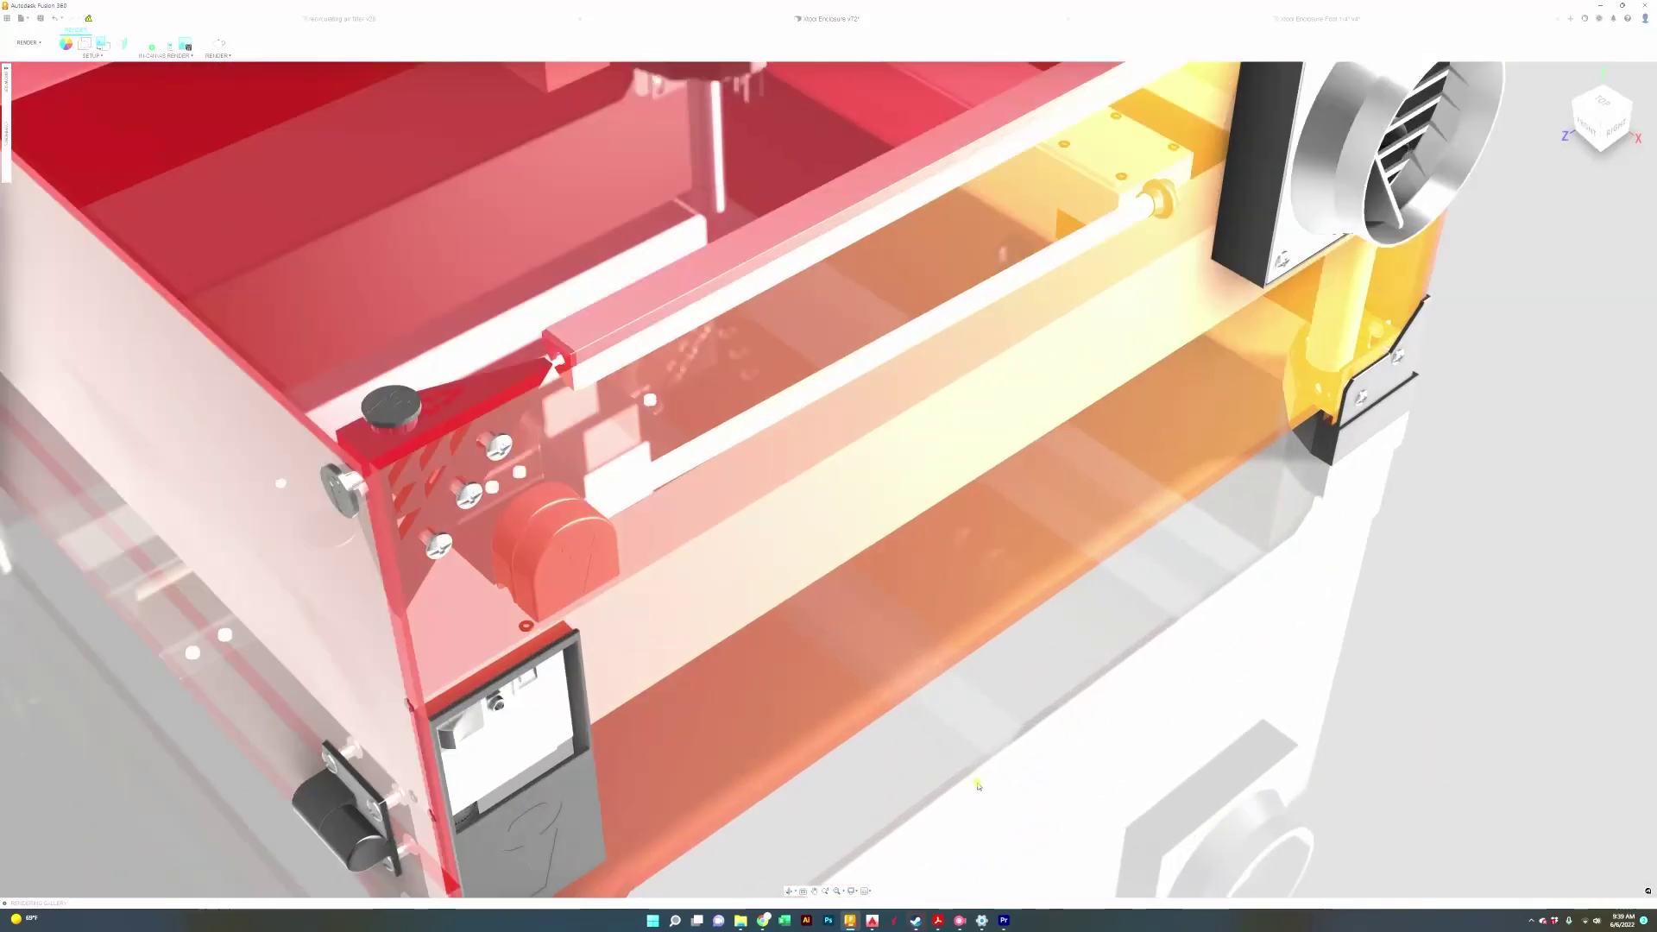
scroll(984, 784, "up", 2)
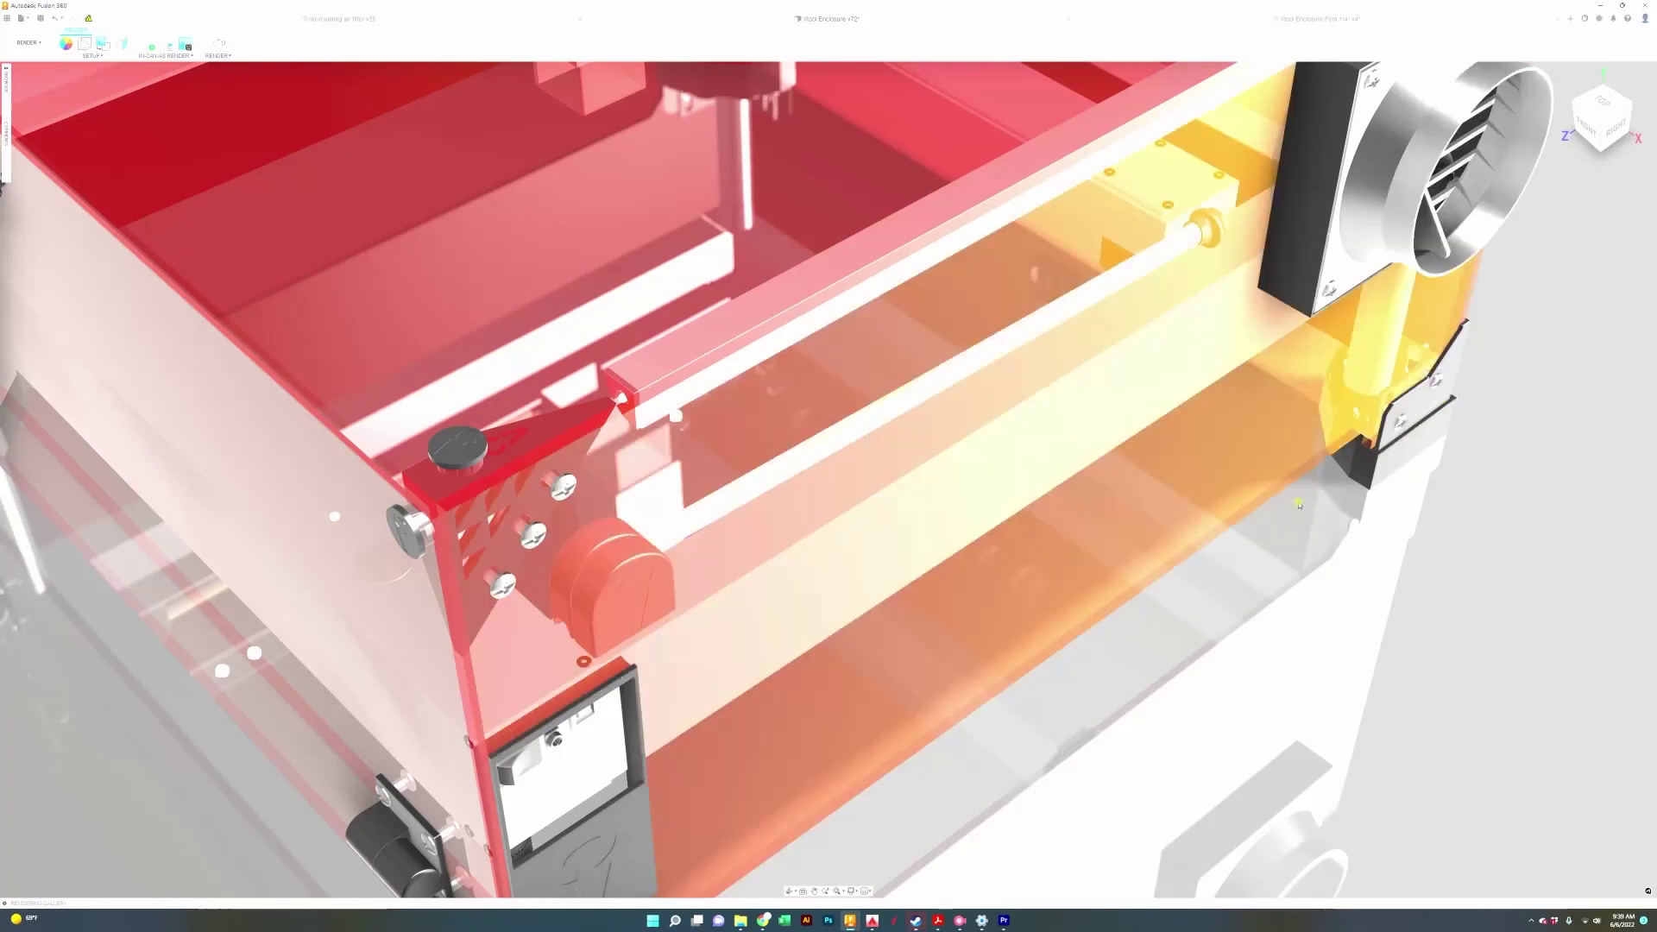
scroll(665, 676, "up", 2)
scroll(665, 675, "up", 5)
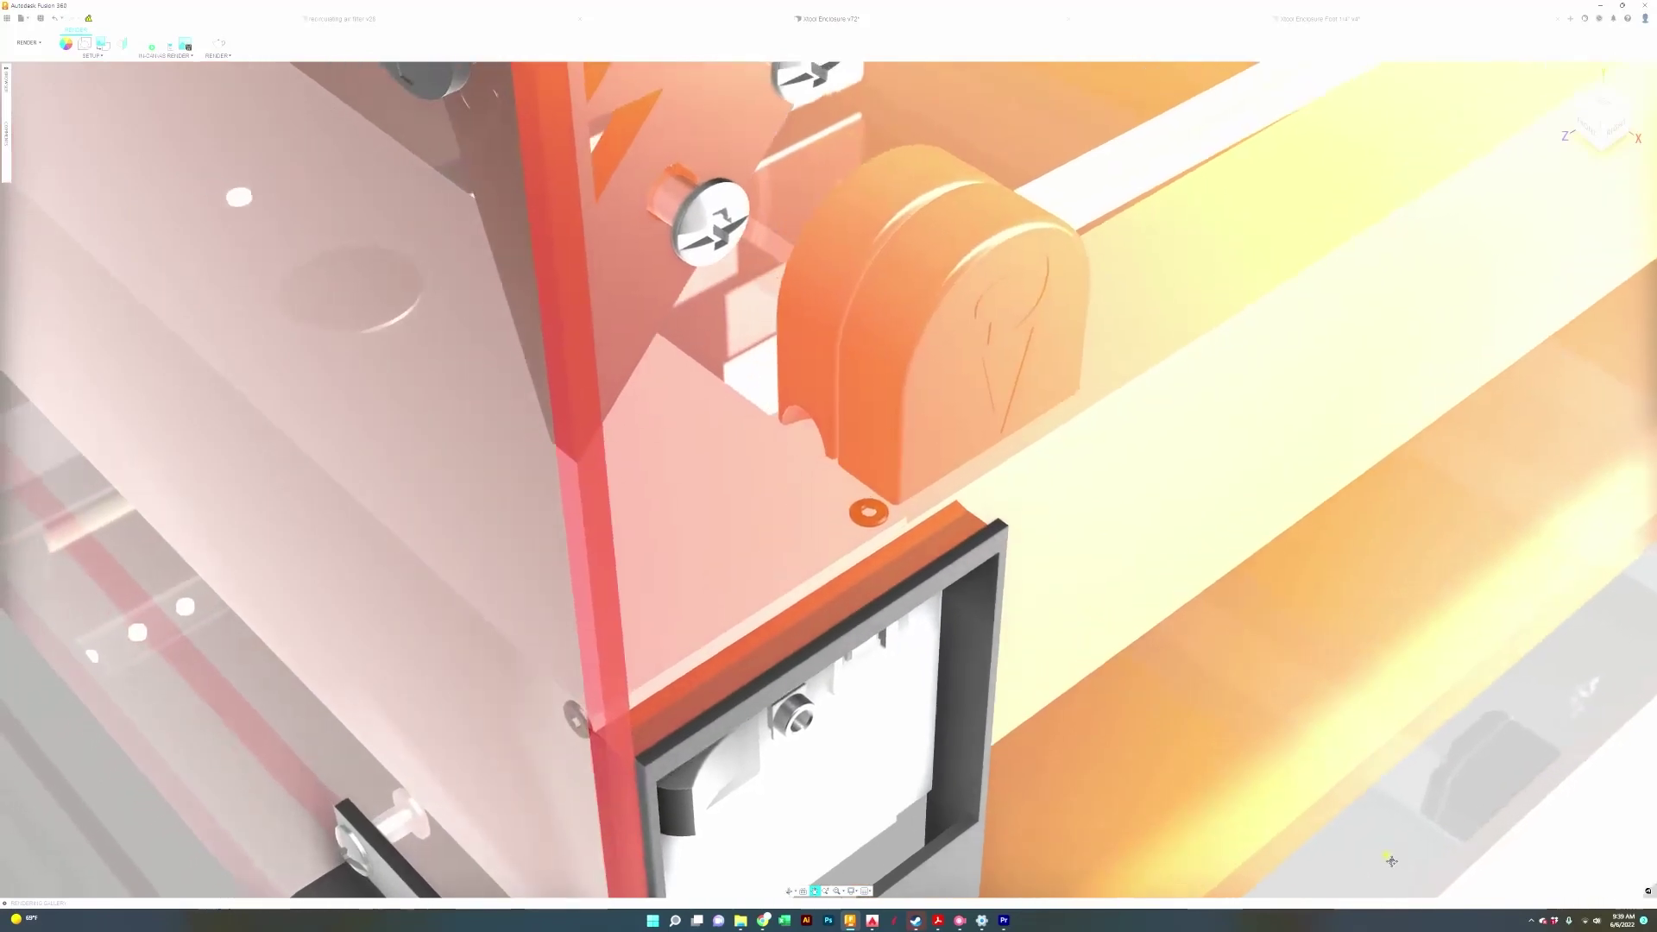
left_click_drag(1391, 860, 1382, 902)
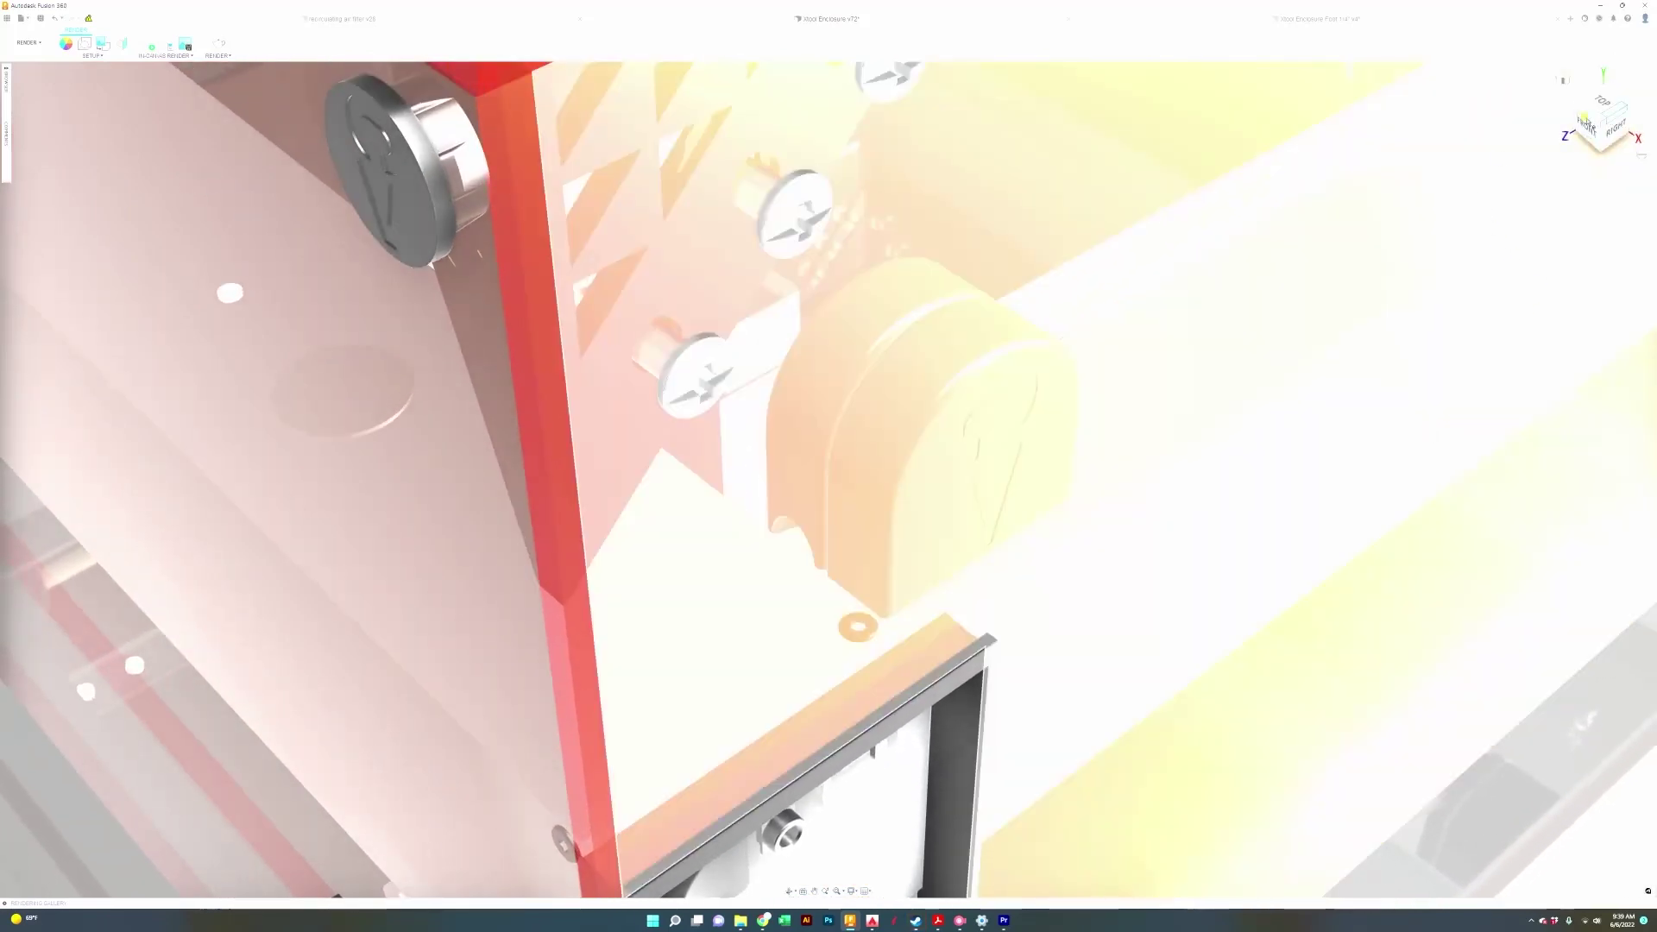
View the front-right corner area from the front, then the right side panel with the exhaust fan
left_click_drag(1593, 124, 1656, 119)
left_click_drag(1195, 307, 686, 585)
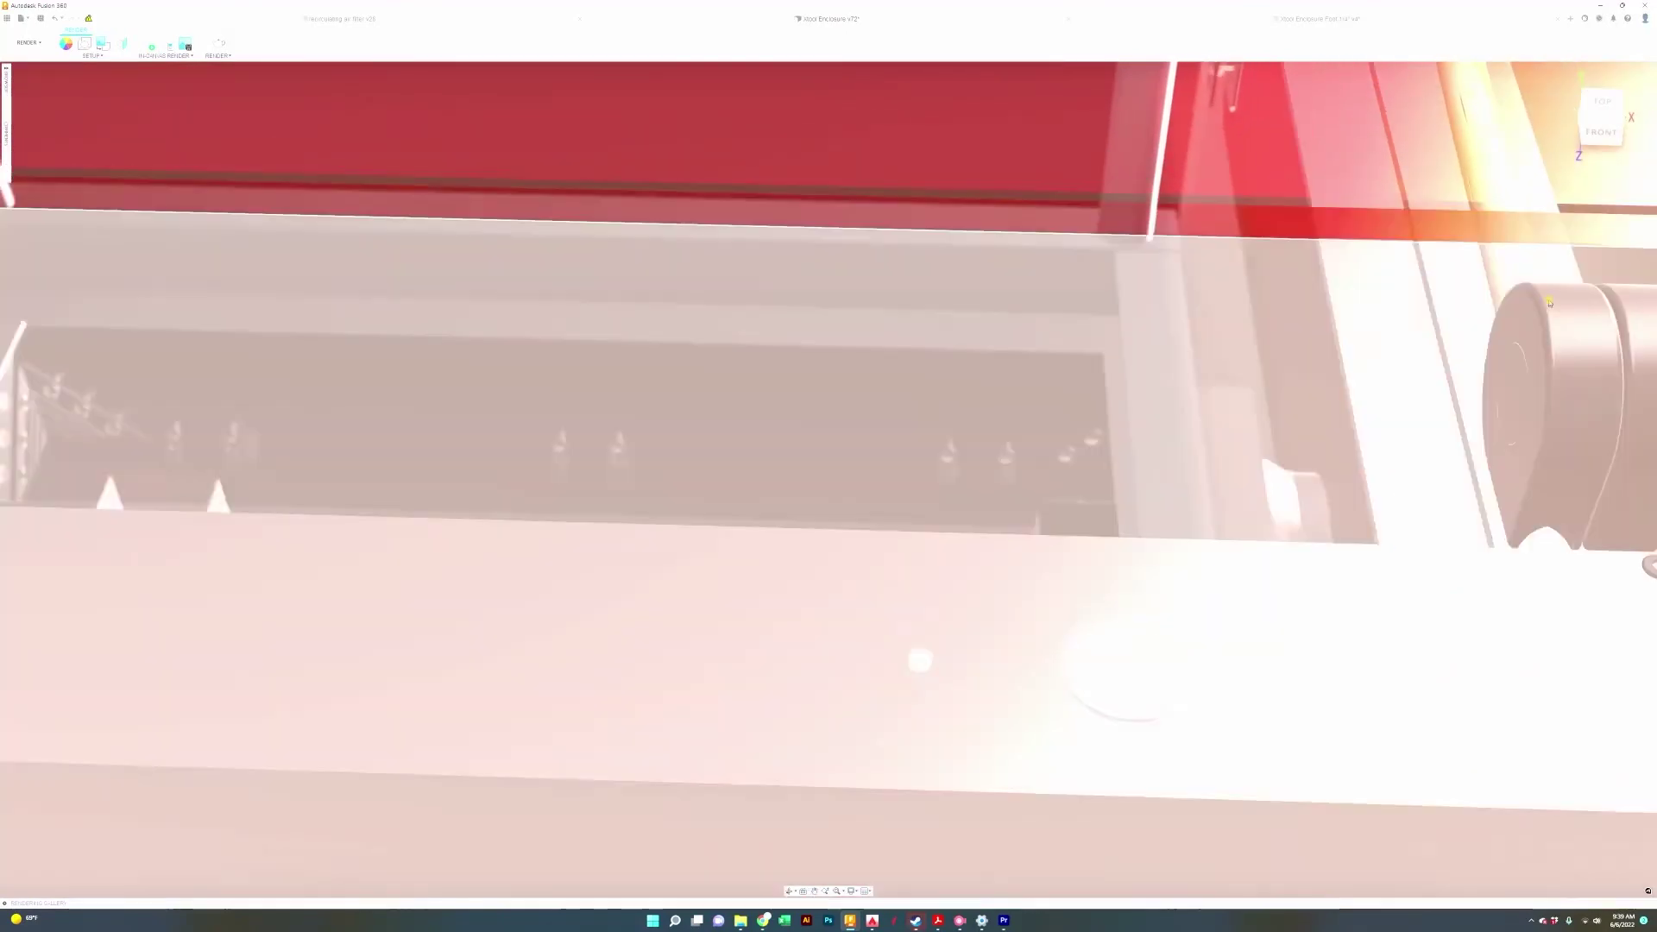
scroll(1145, 375, "down", 2)
left_click_drag(1144, 373, 1124, 670)
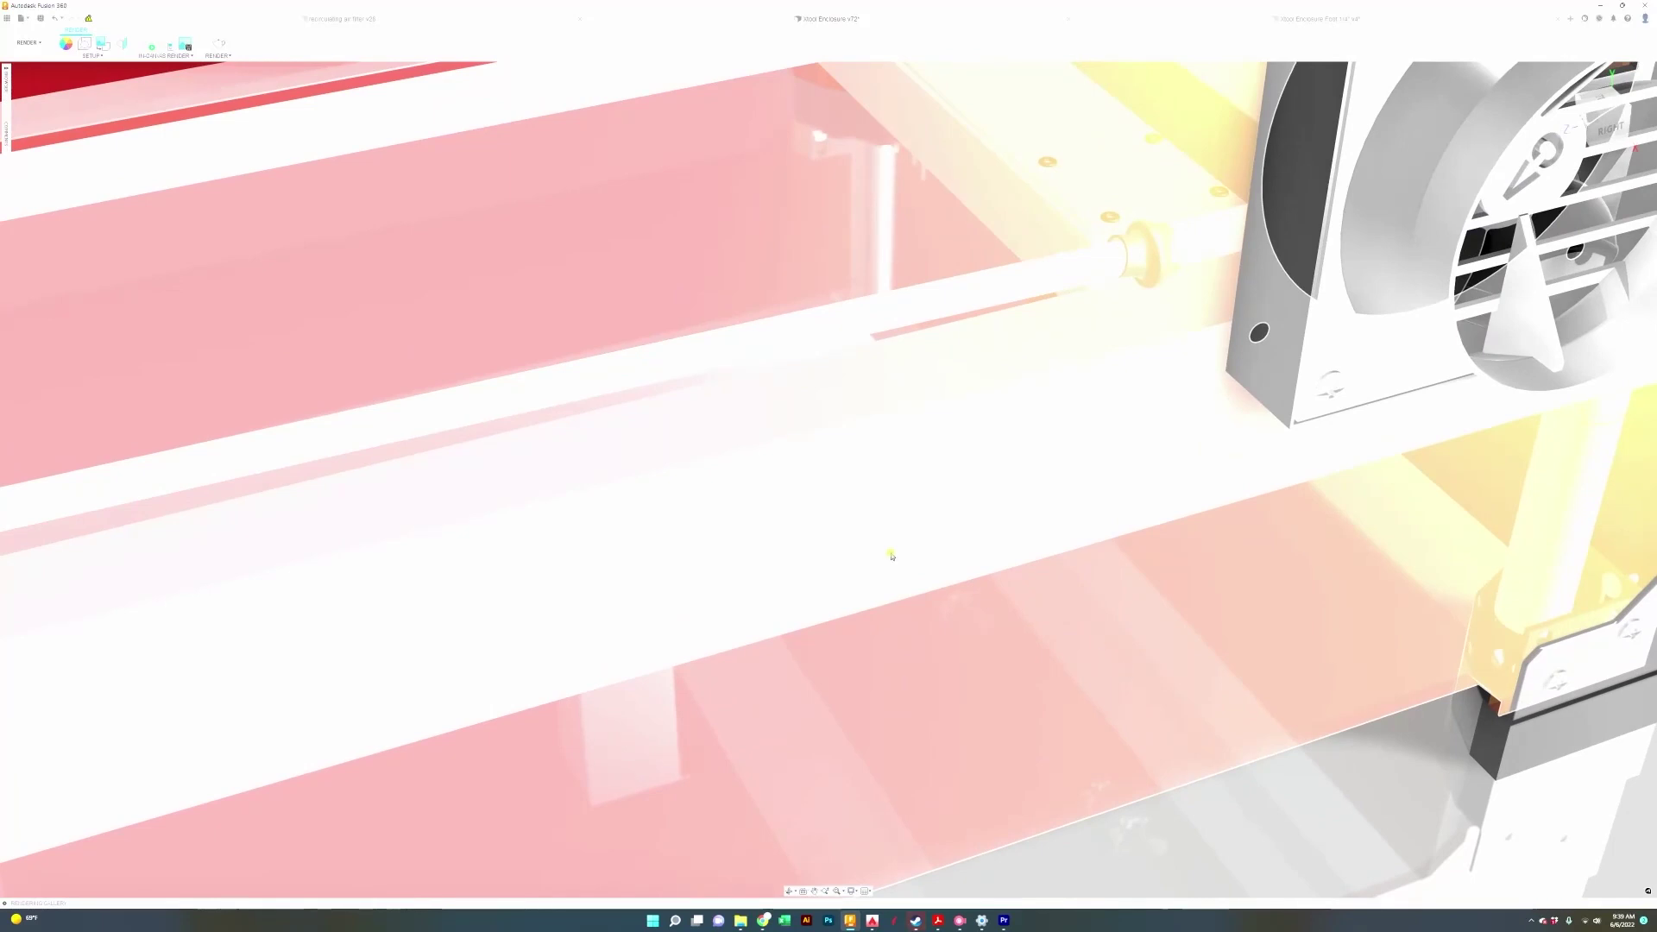
left_click_drag(891, 555, 1081, 500)
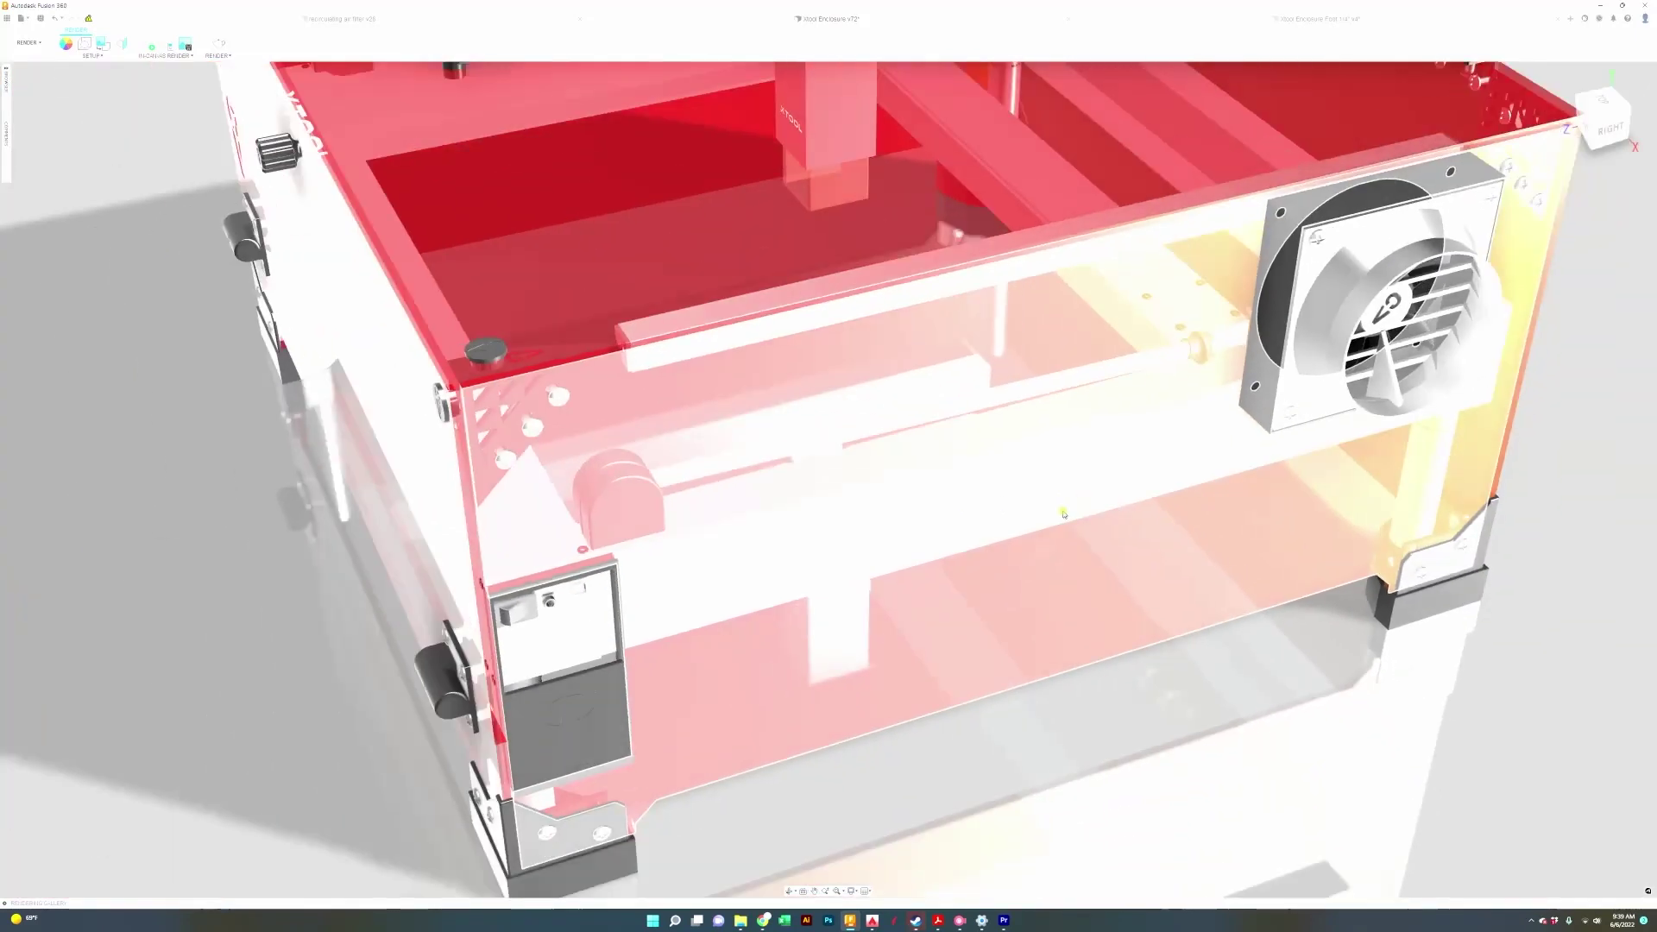
View the laser module and rods through the lid from above the right side, framing most of the enclosure
left_click_drag(717, 497, 1096, 794)
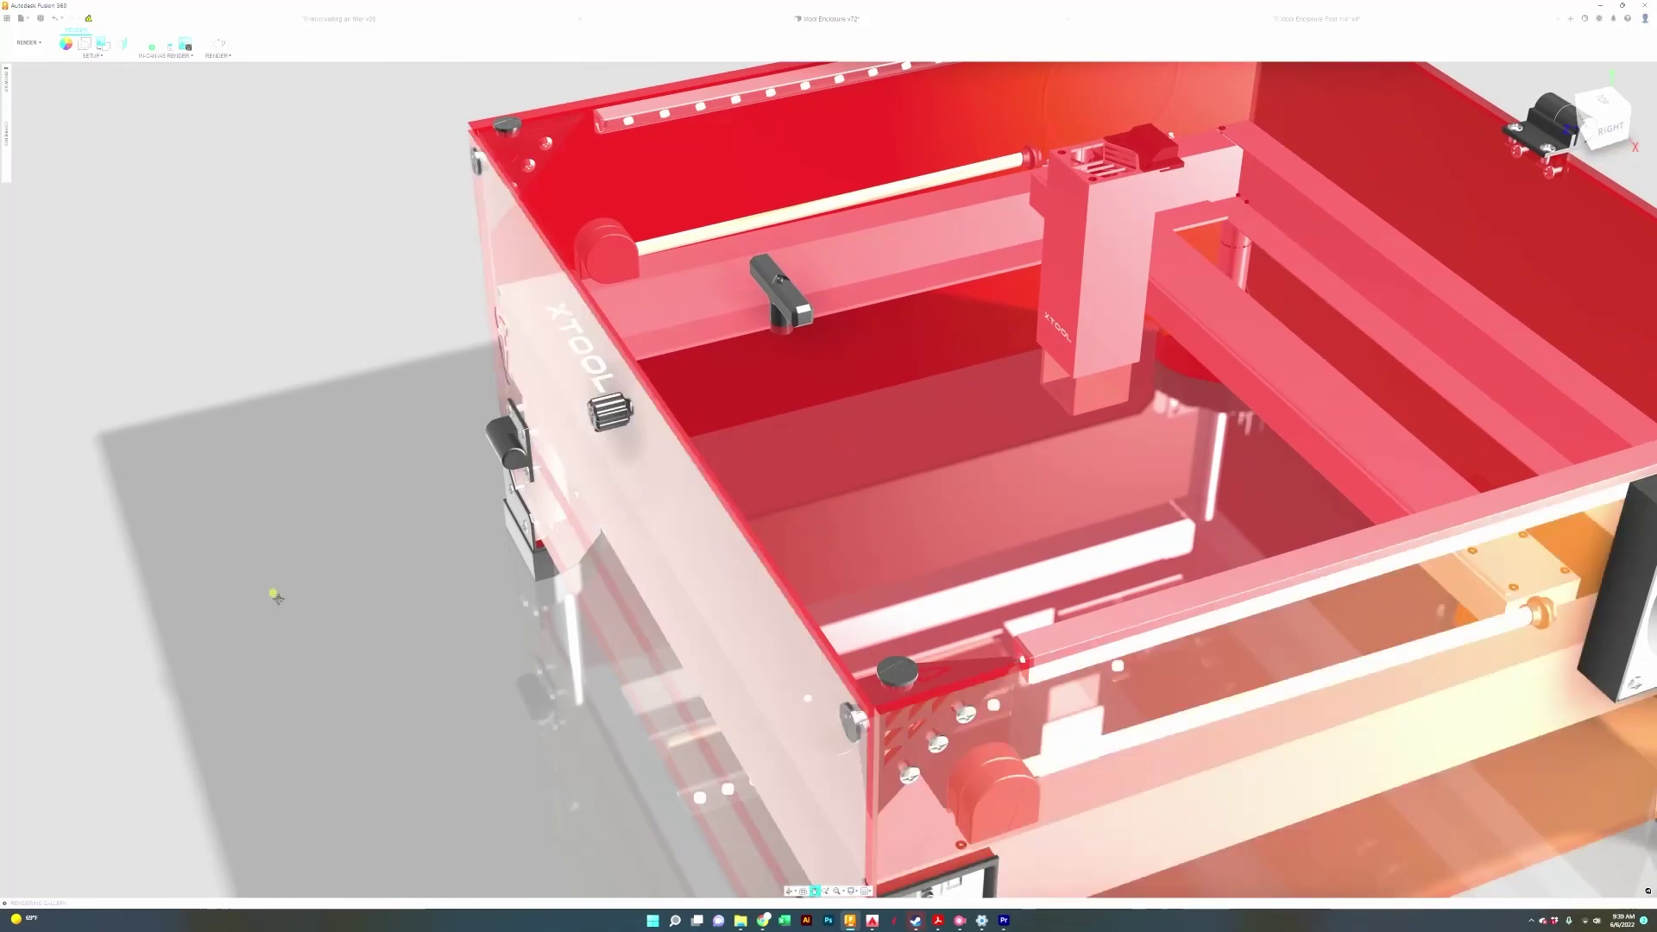
left_click_drag(270, 592, 246, 565)
scroll(247, 565, "down", 1)
scroll(247, 565, "down", 1)
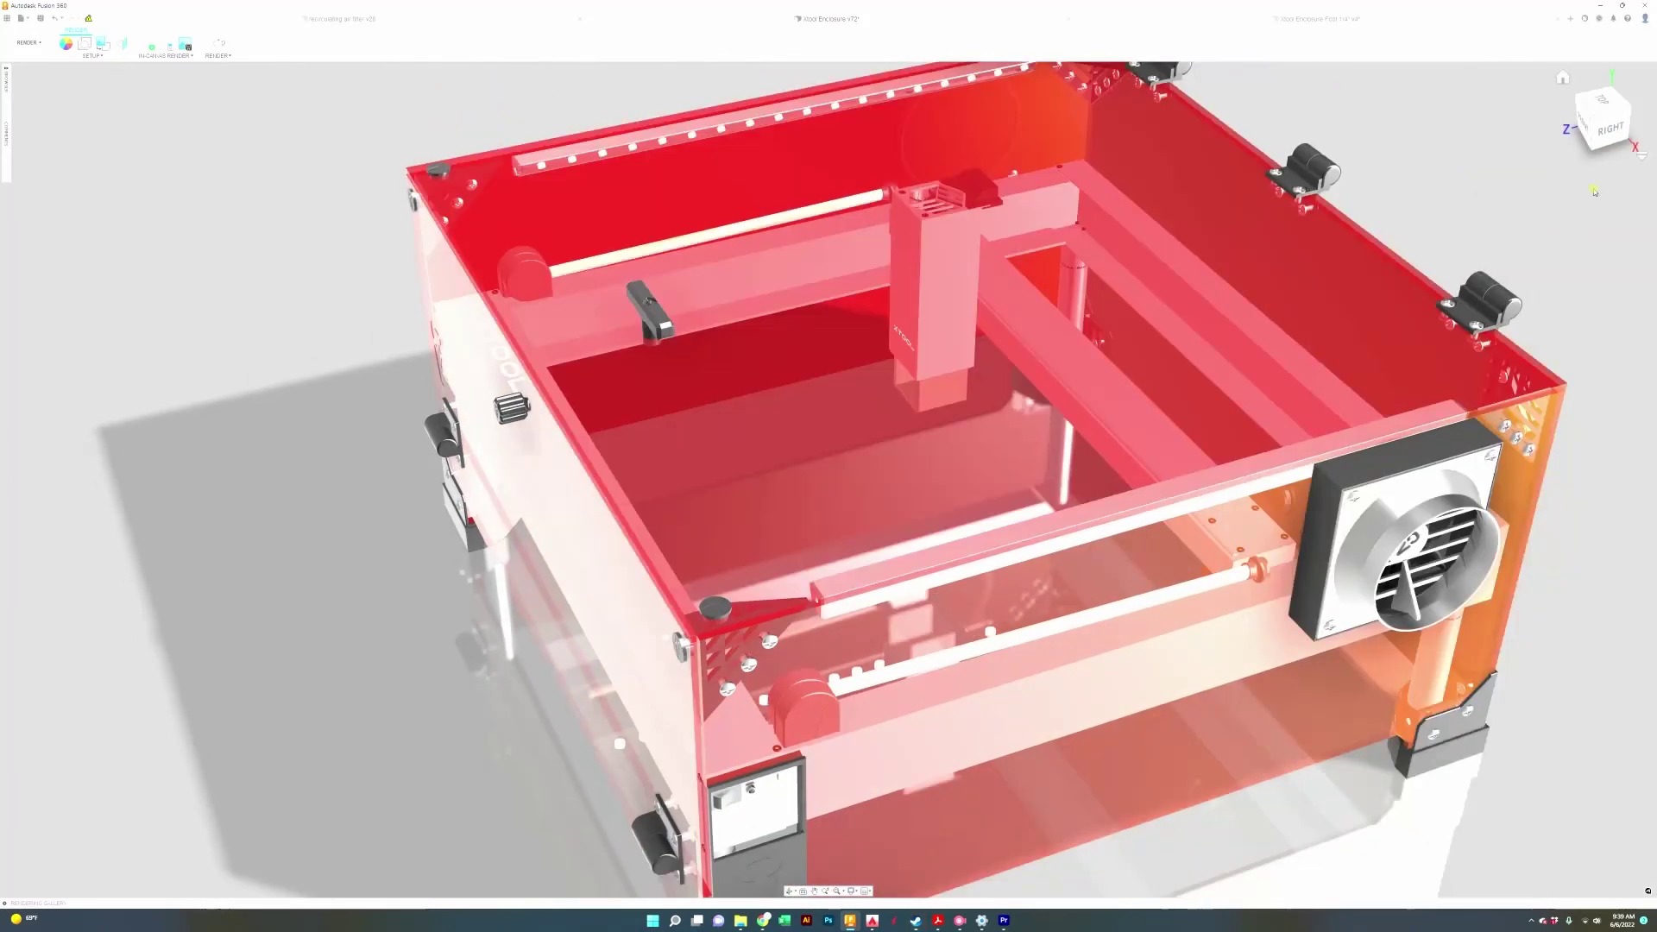
View the enclosure and its lid hinges from above the back edge and from the upper back-left corner
left_click_drag(1597, 145, 1287, 136)
left_click_drag(1458, 395, 1587, 333)
left_click(1603, 113)
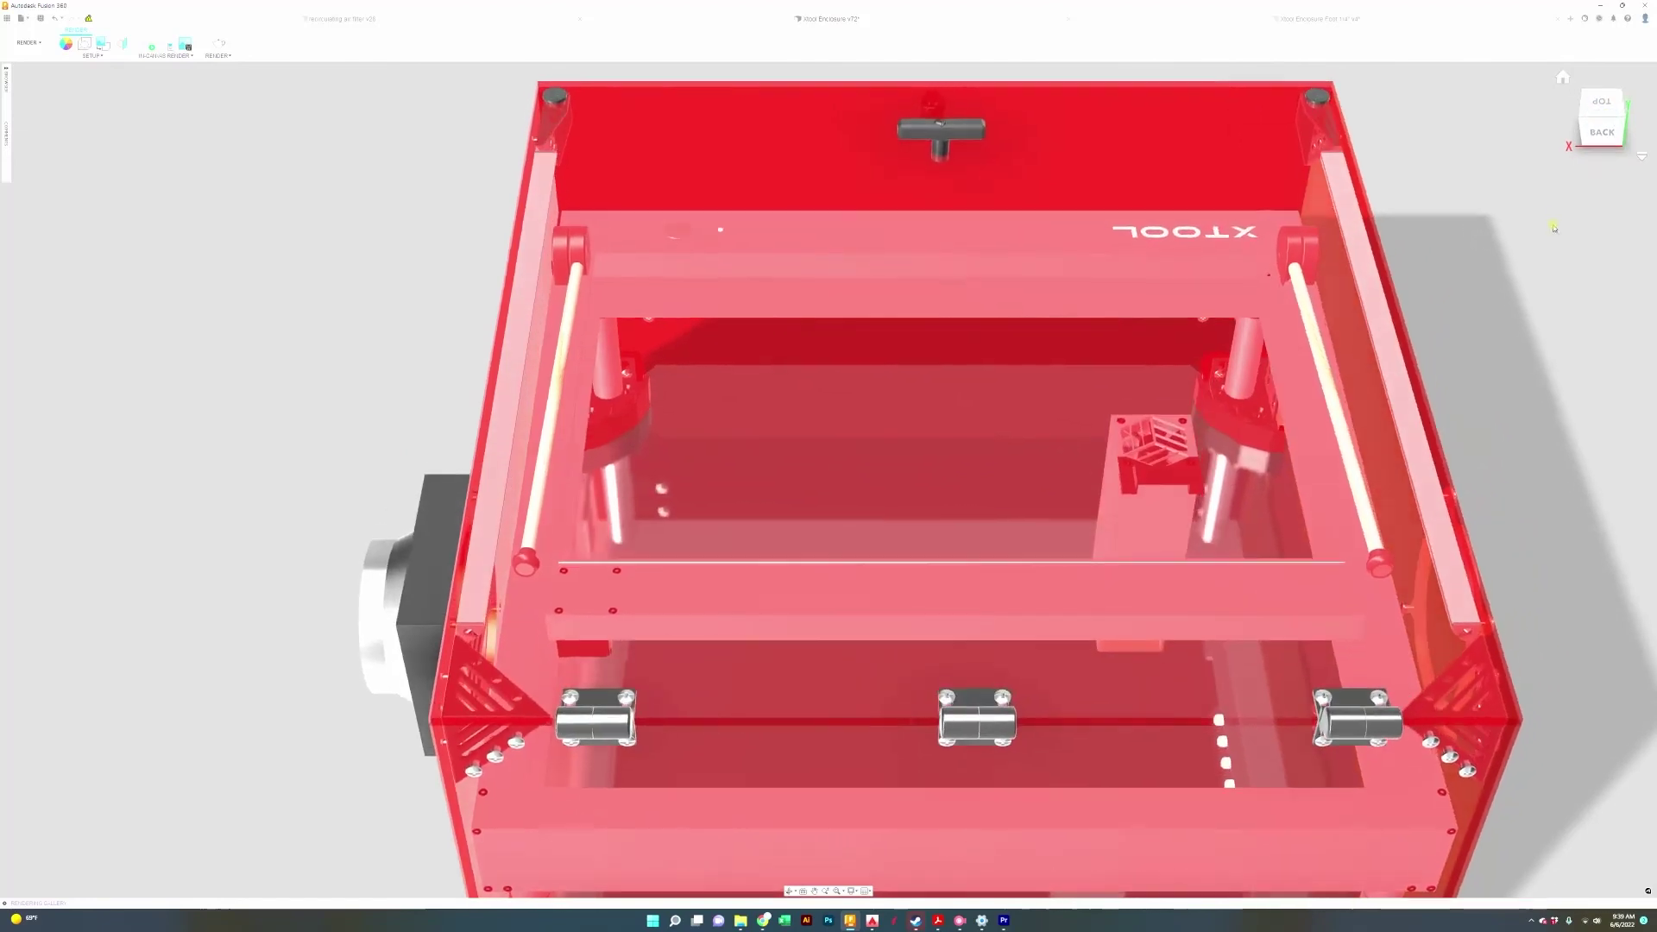
left_click(1622, 115)
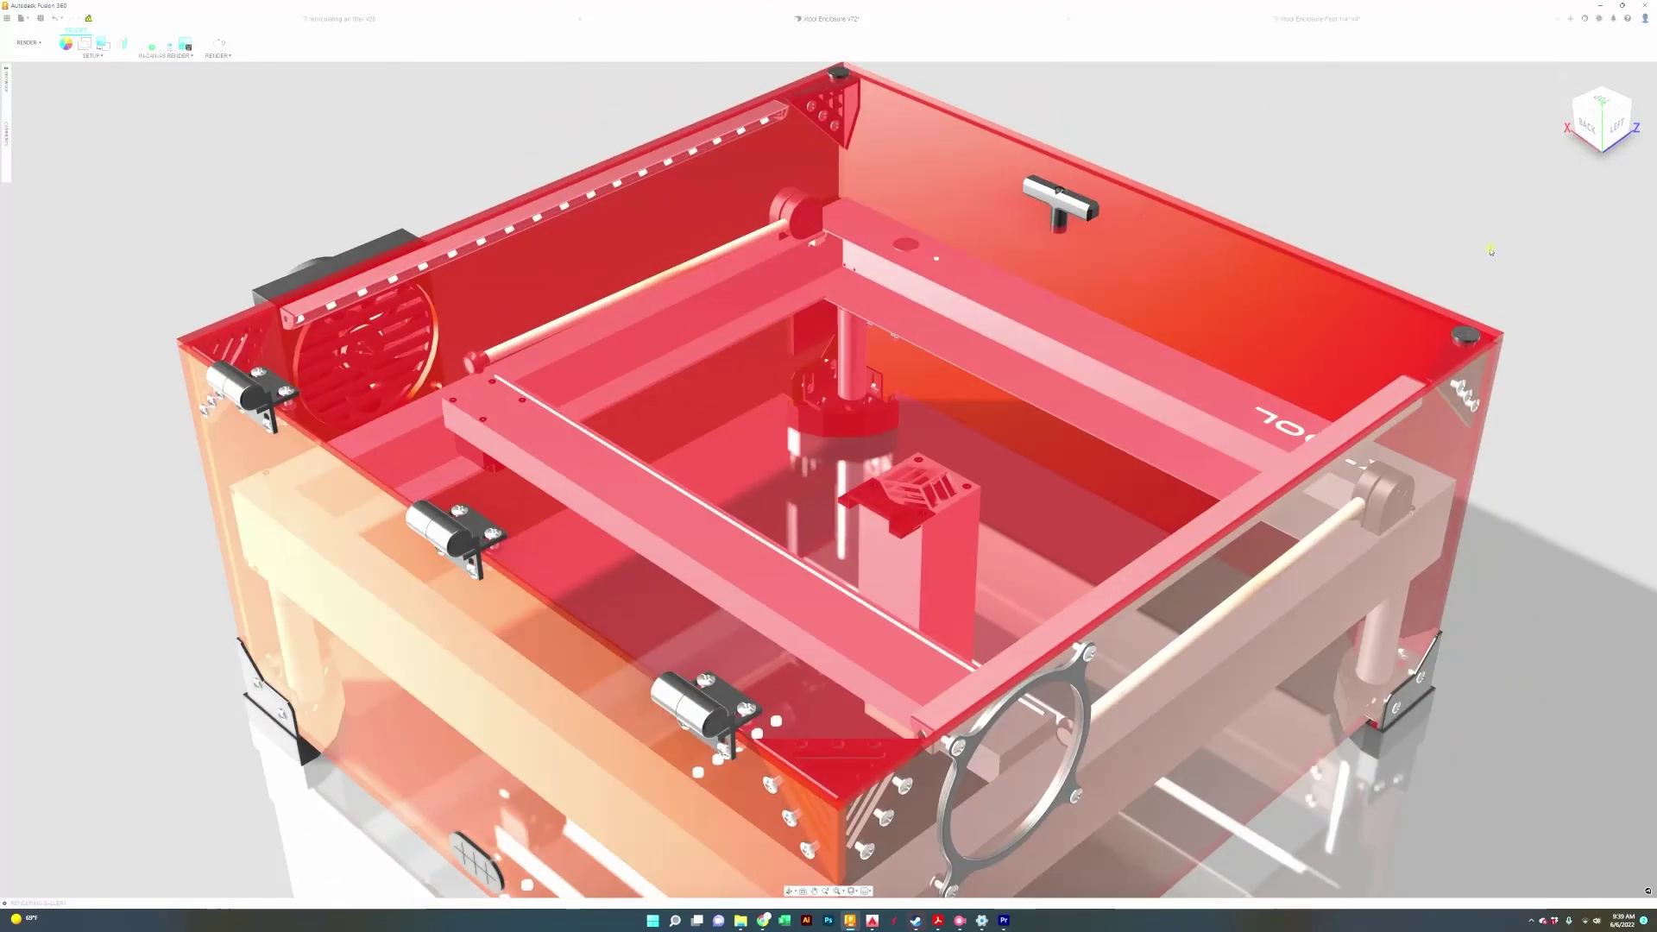
left_click_drag(1490, 251, 1514, 181)
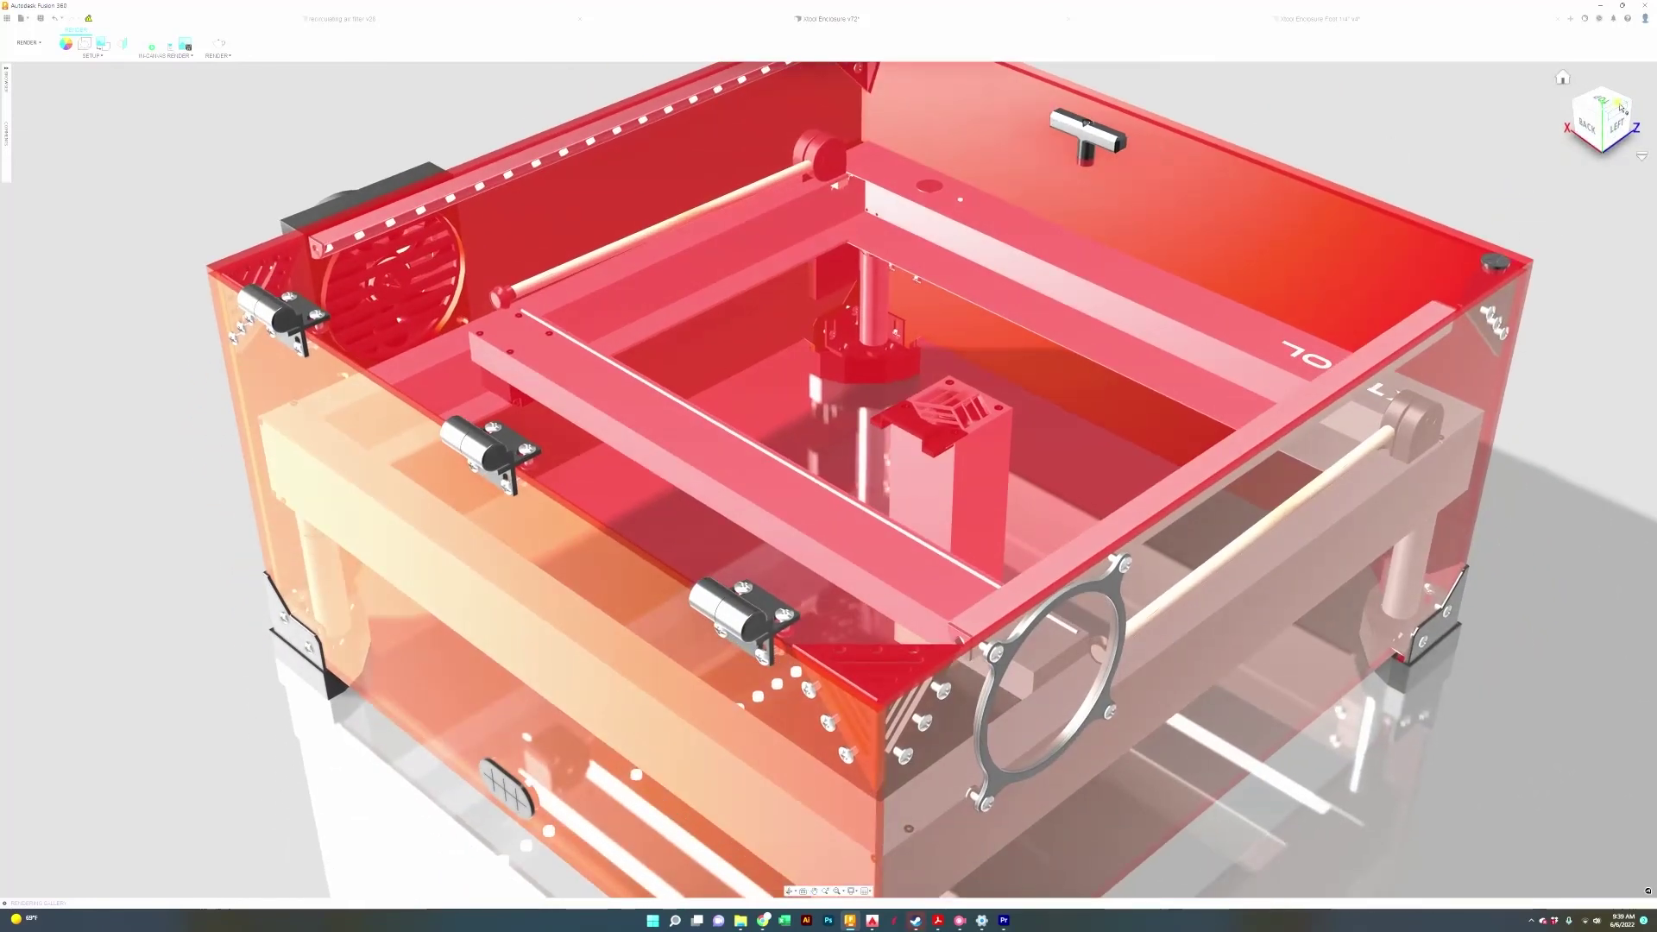
View the enclosure from above its left side, above its front and from the upper front-right corner
left_click(1619, 105)
left_click(1620, 107)
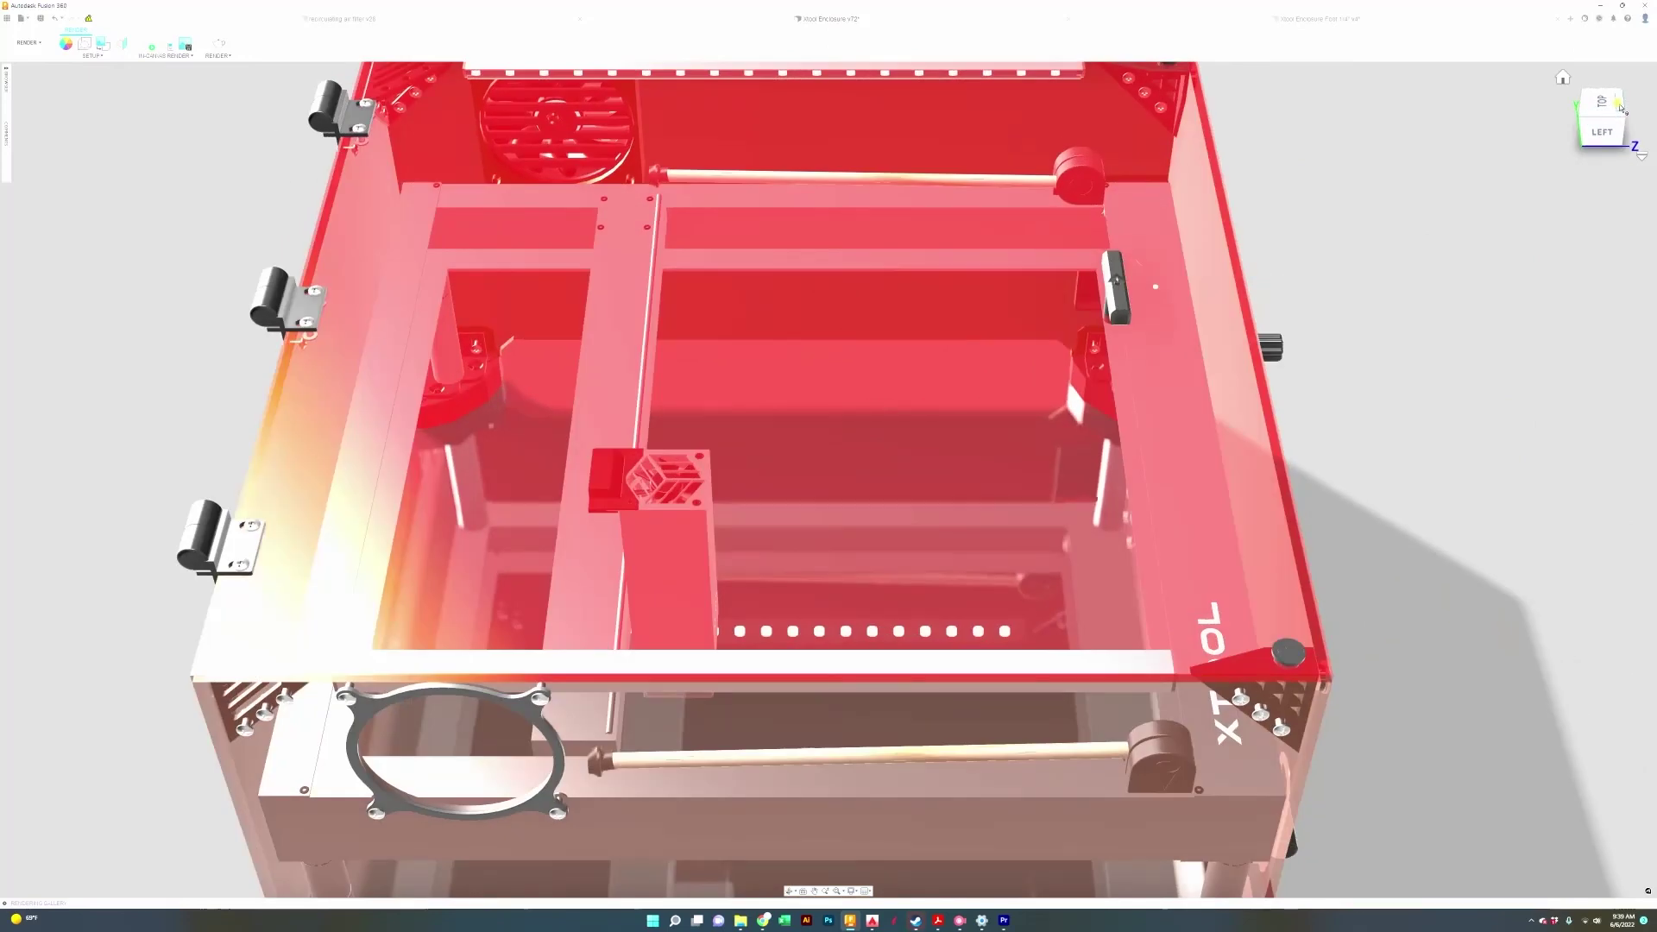
left_click(1620, 107)
left_click(1622, 114)
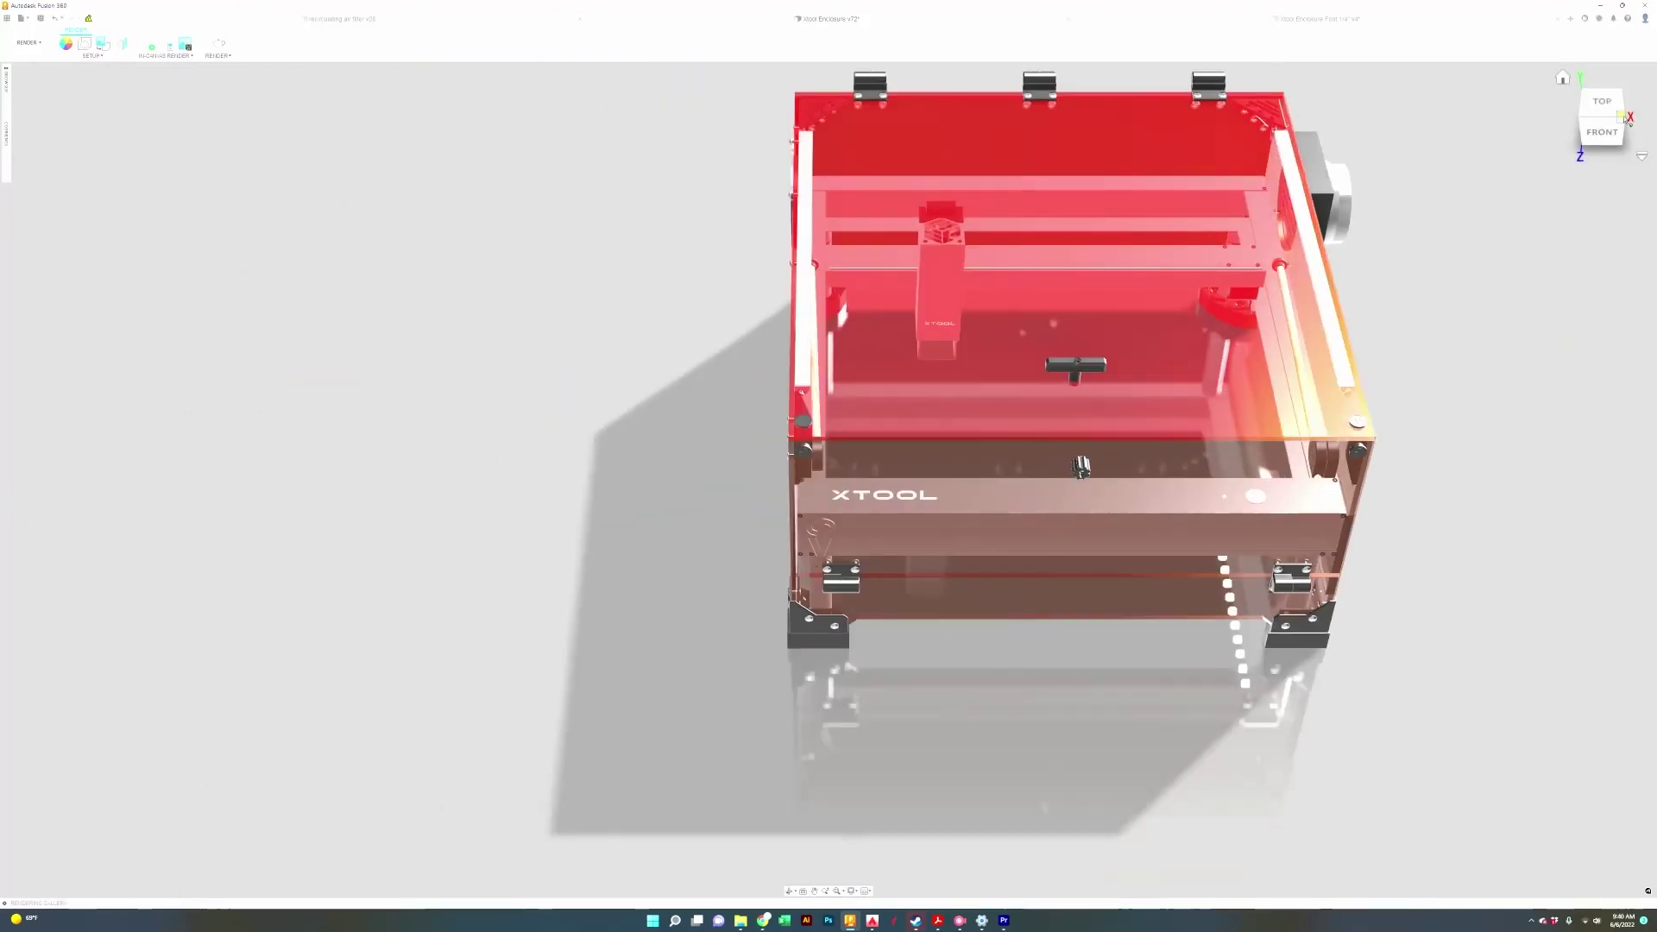
left_click(1624, 117)
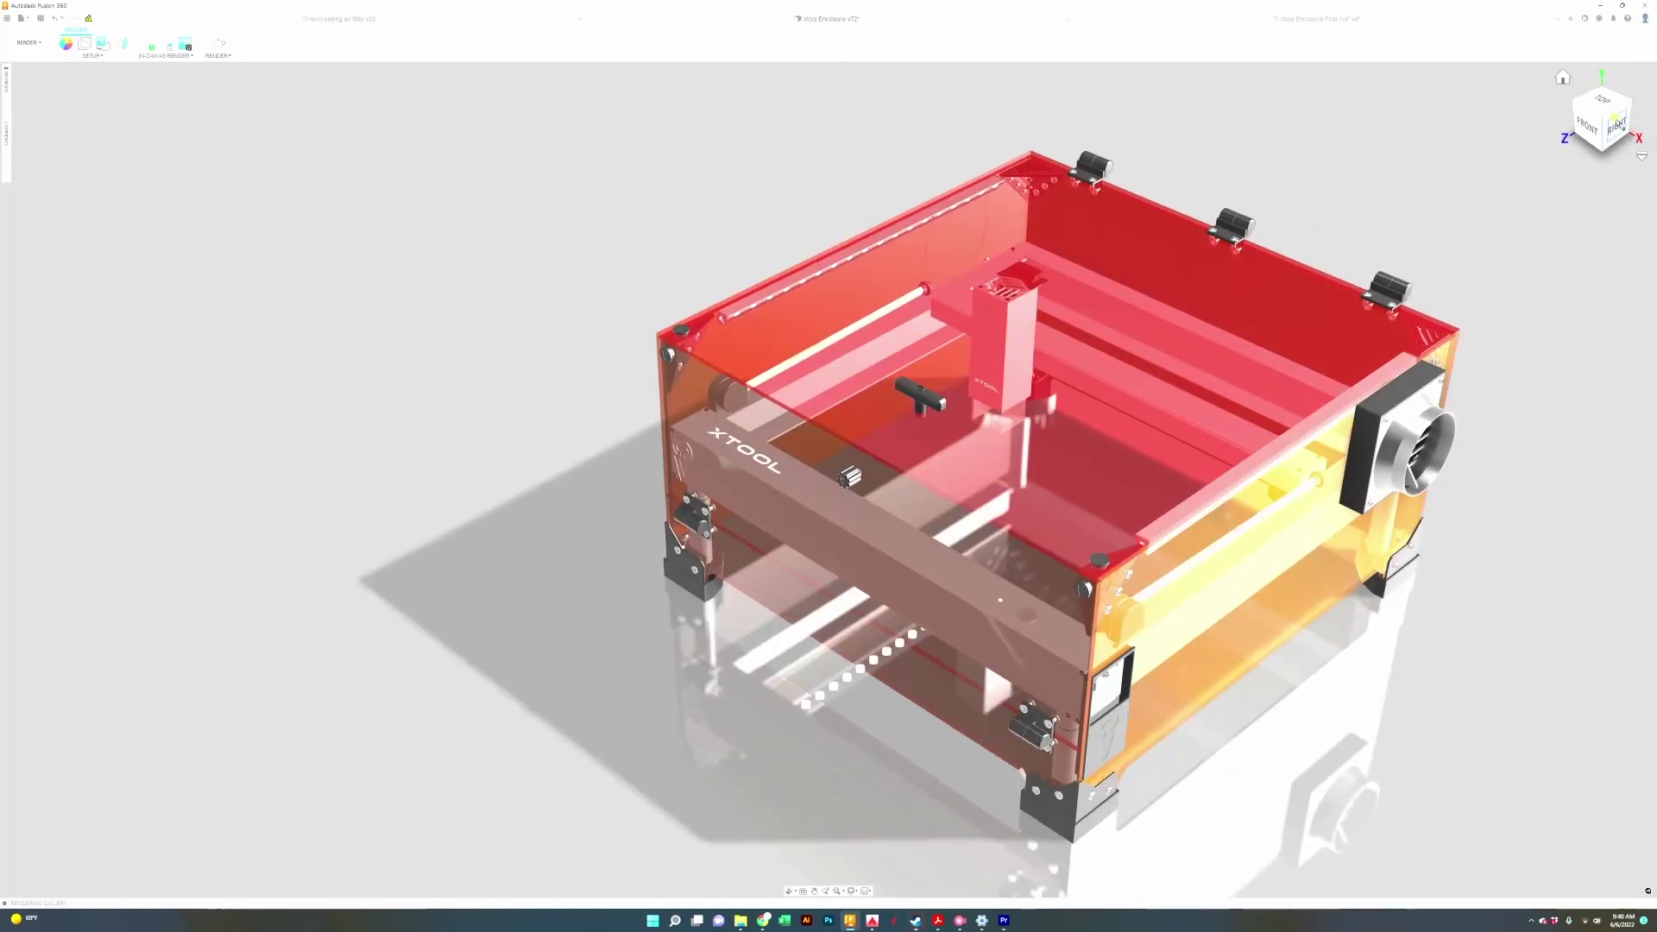
View the enclosure's right side straight on, and finish with a centred view from above the front edge
left_click(1615, 126)
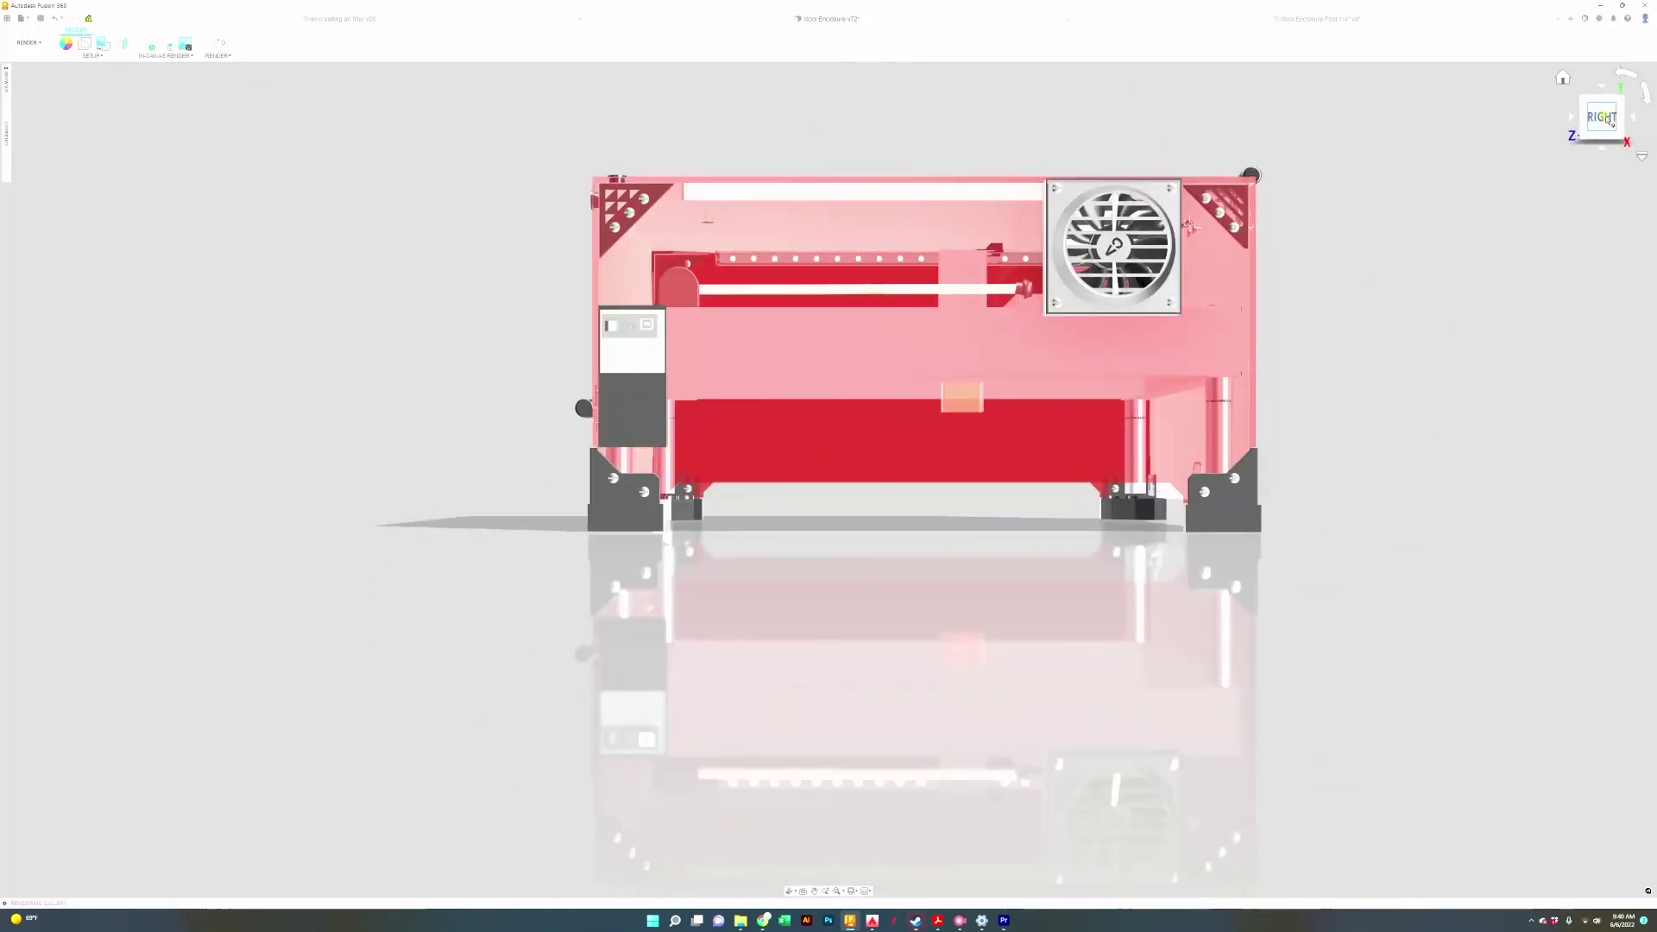
left_click(1578, 97)
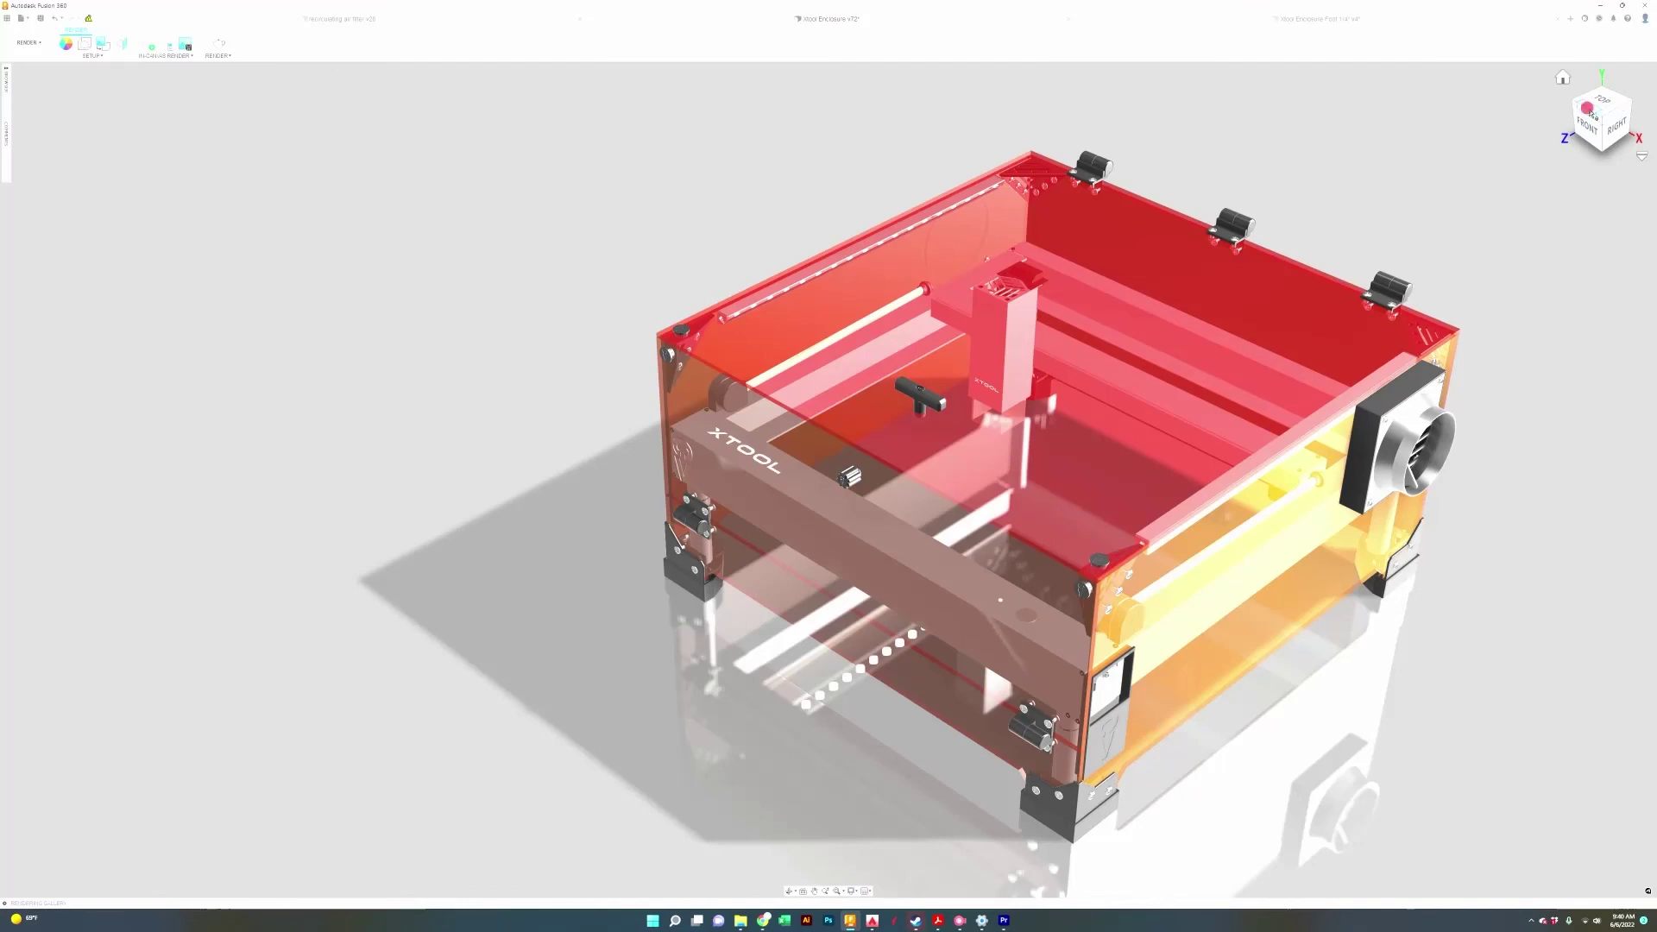
left_click(1586, 112)
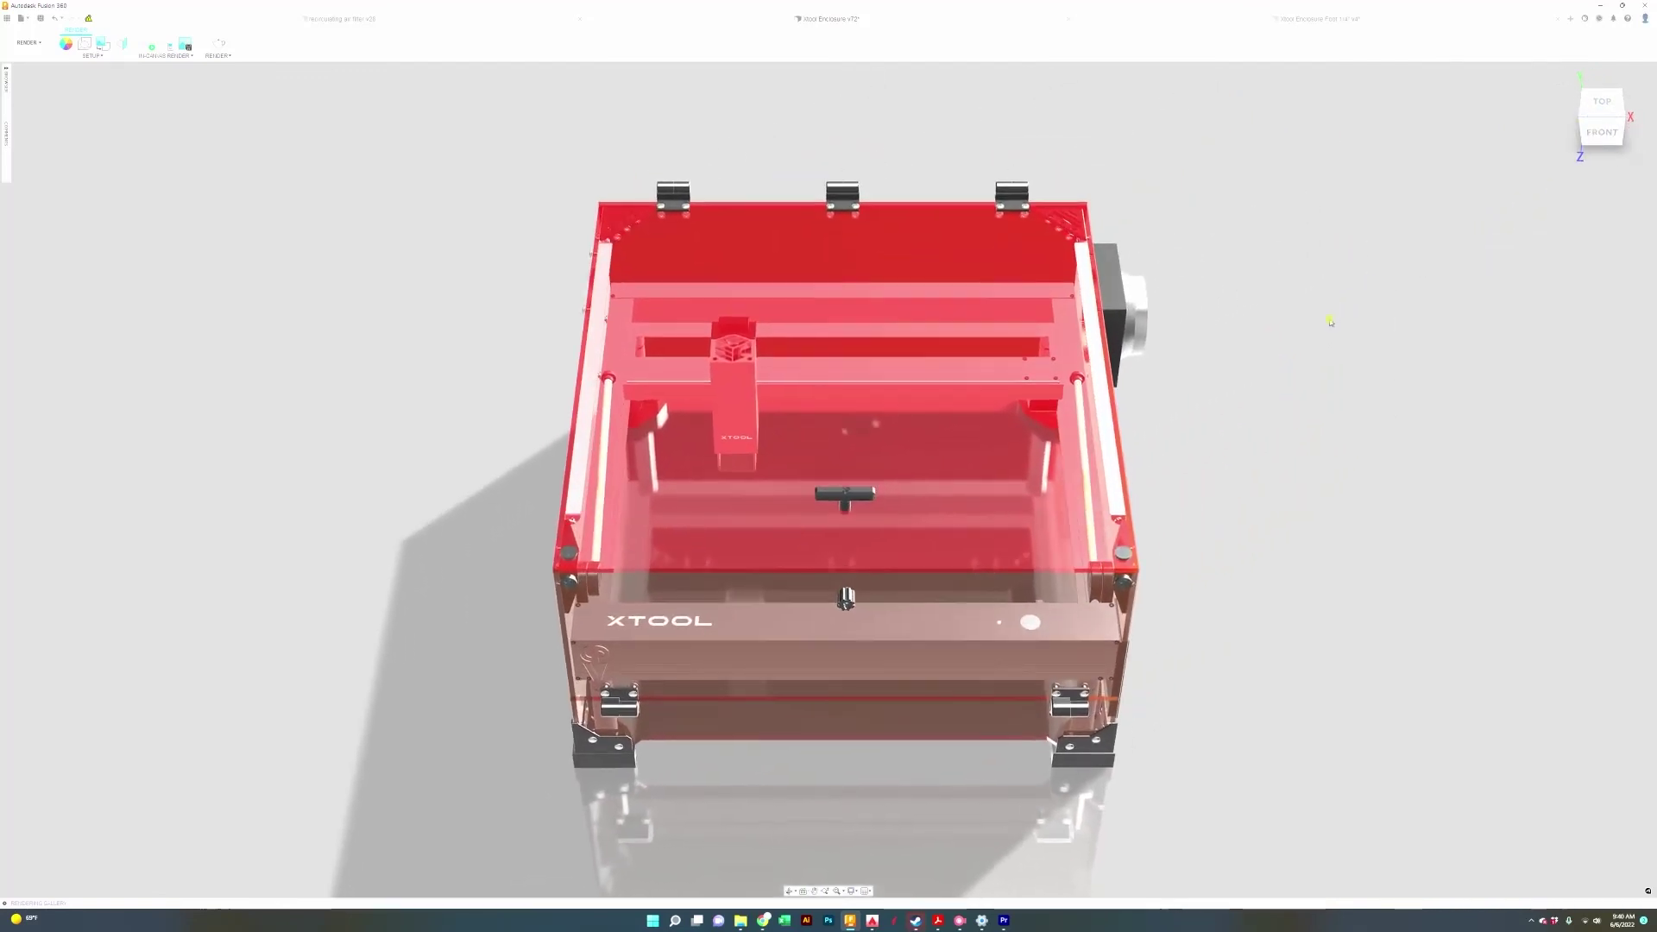
left_click_drag(1330, 322, 1387, 319)
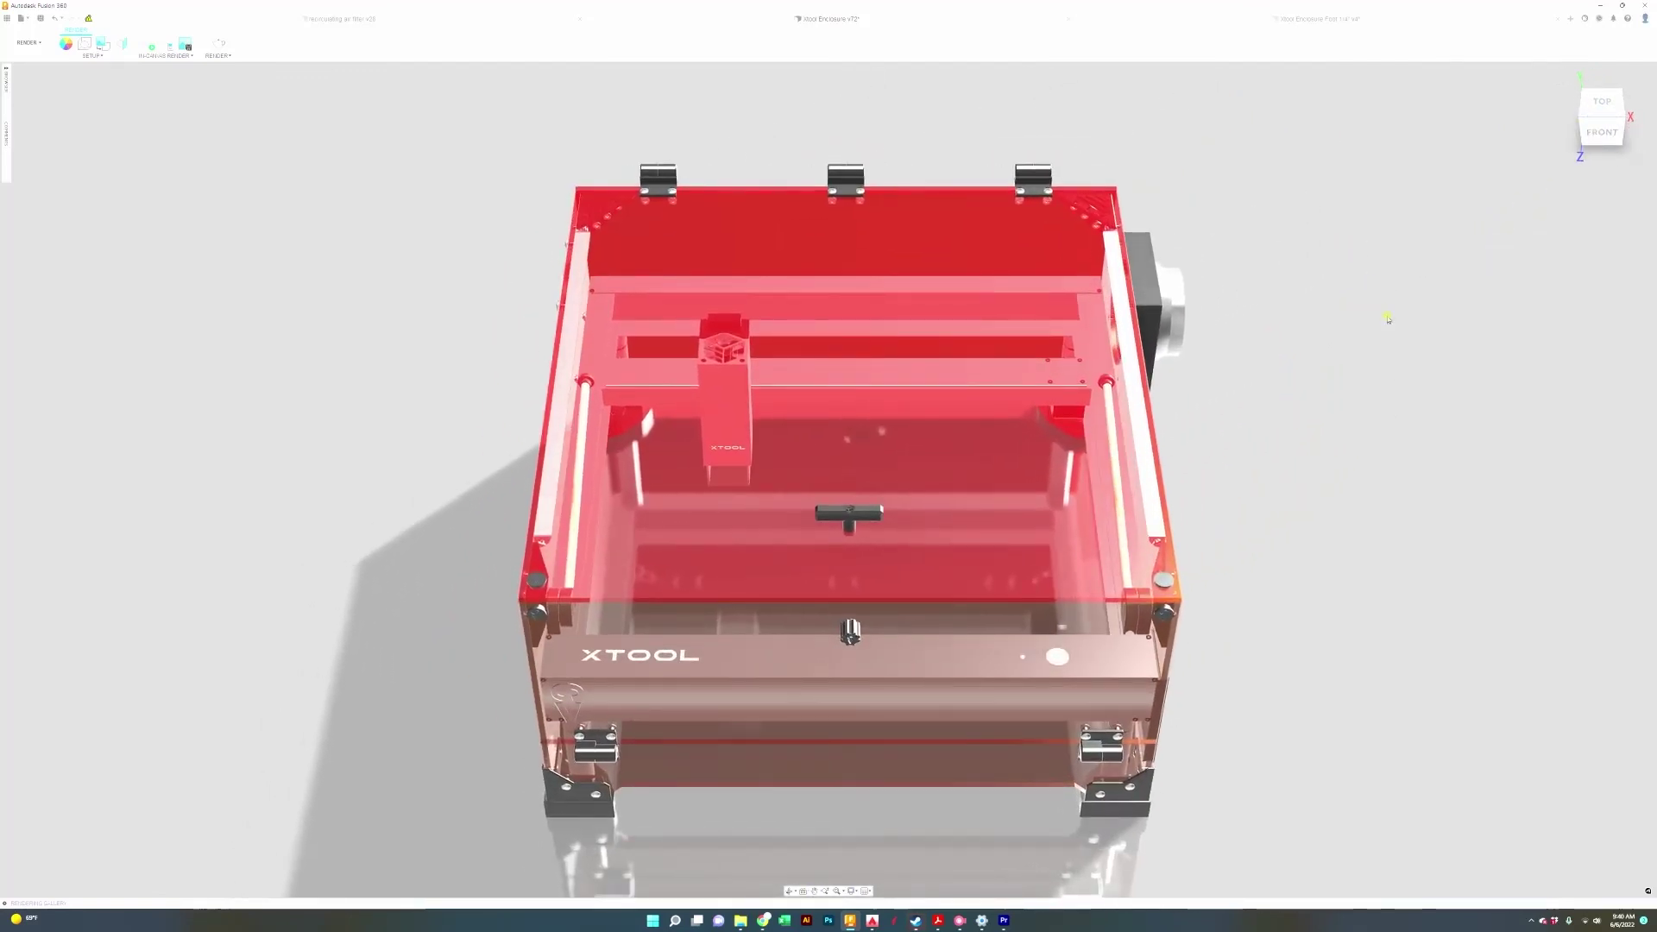